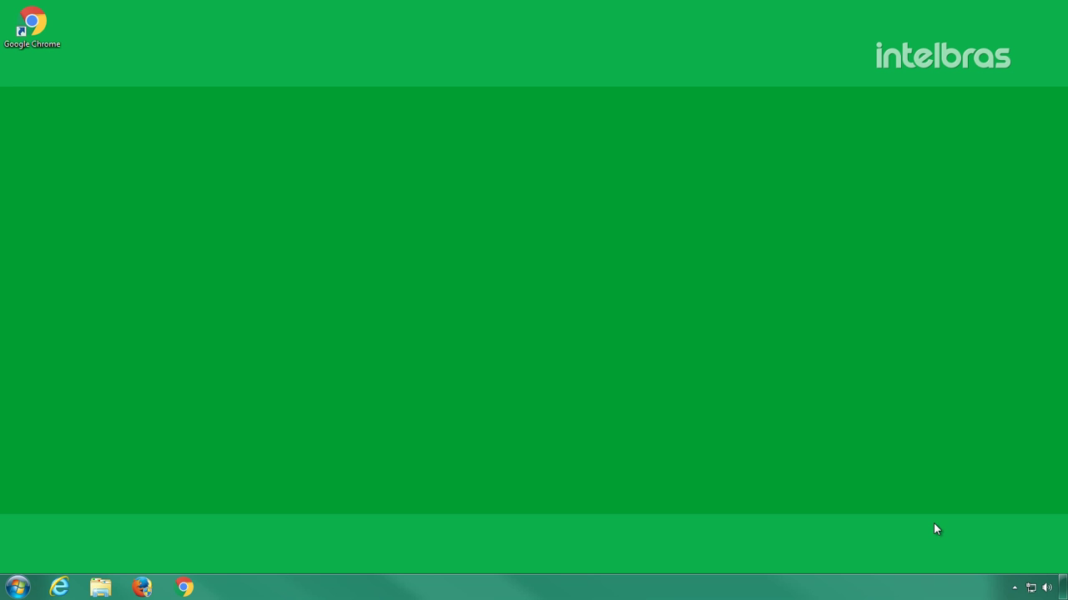
- Reach the network adapter list through the Network and Sharing Center, then close that window
right_click(1035, 587)
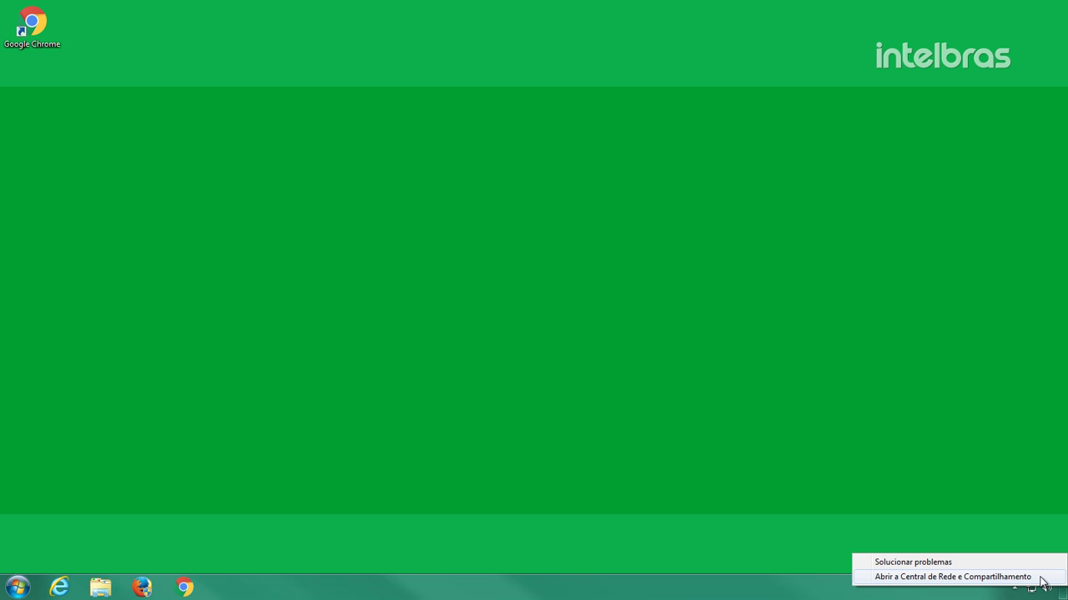
left_click(1040, 583)
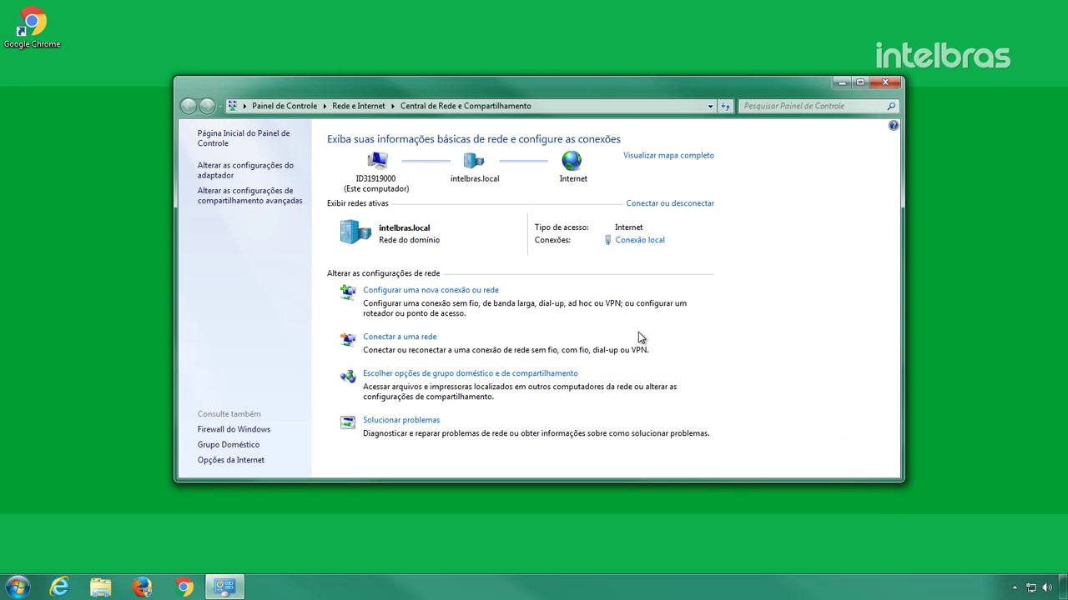
left_click(285, 169)
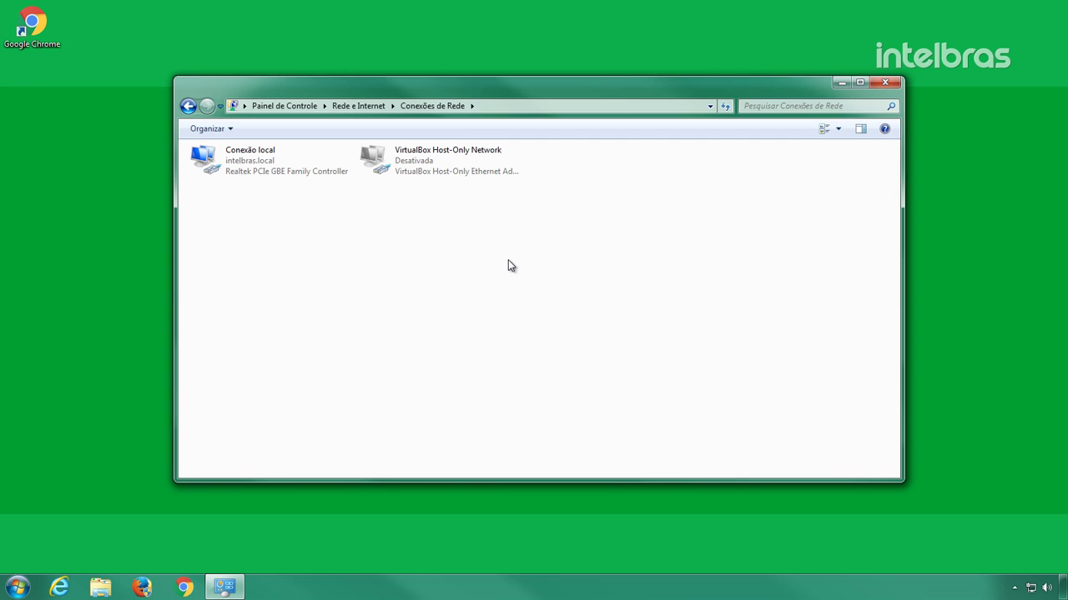
key("alt+F4")
- Run ncpa.cpl from the Start search to open the Conexões de Rede window
key("super")
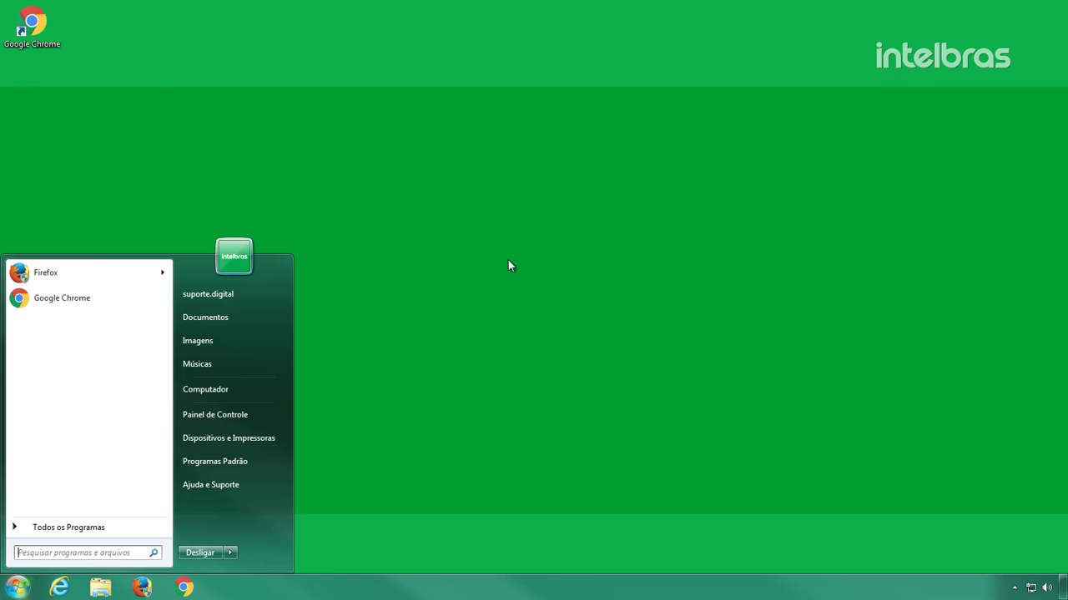
type("ncpa.cpl")
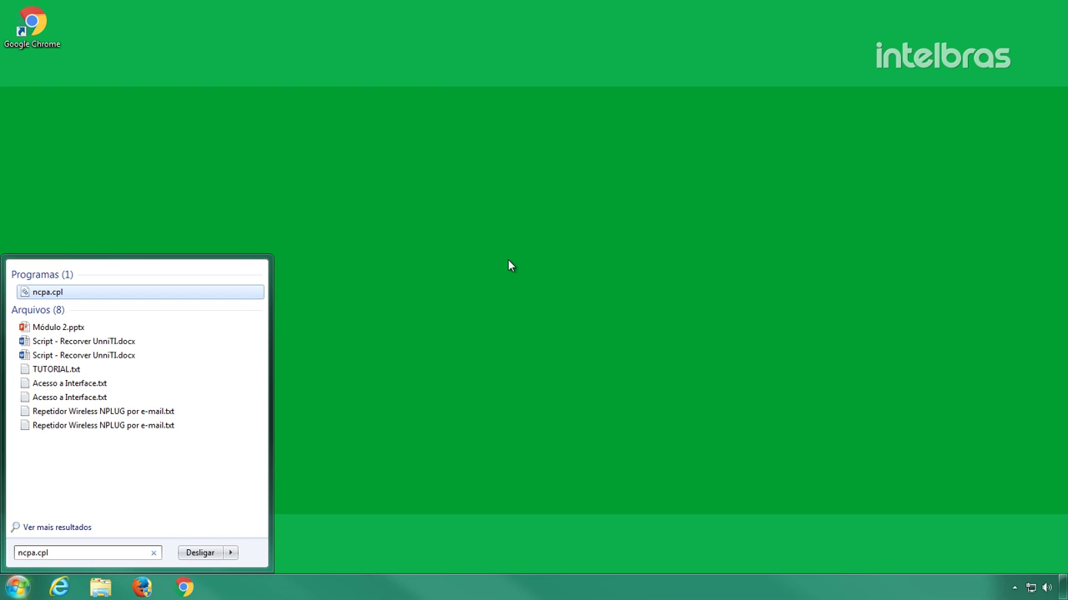
key("Return")
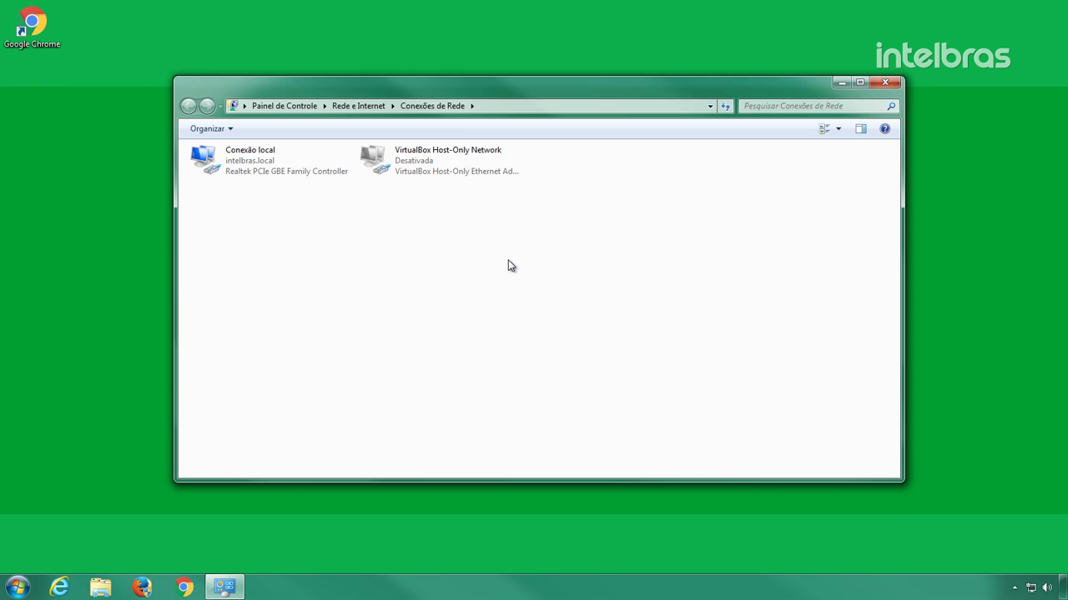
- Open the TCP/IPv4 properties of the Conexão local adapter
left_click(323, 177)
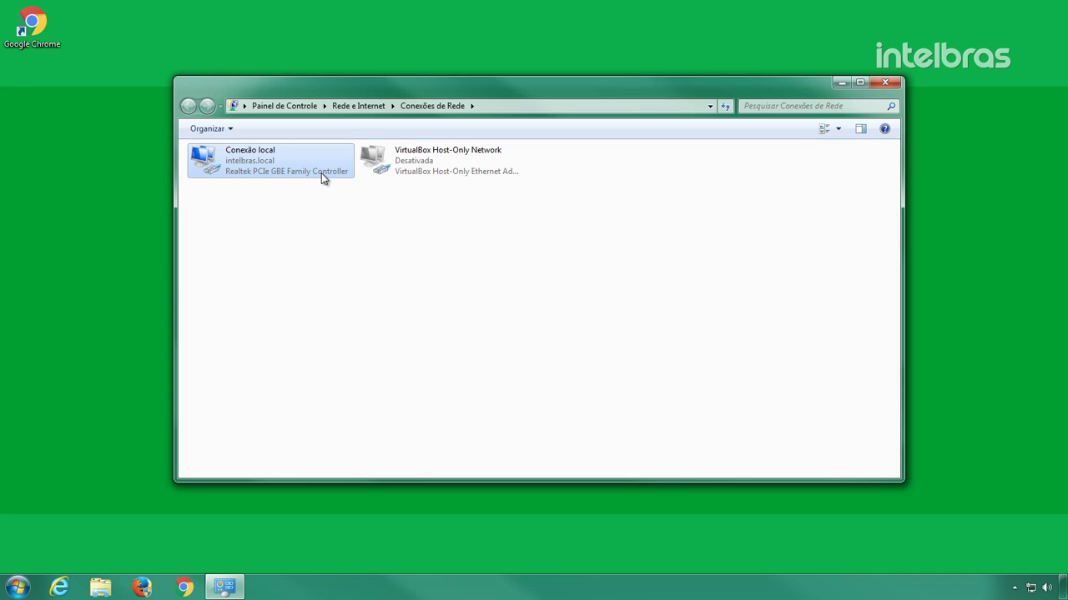
right_click(321, 173)
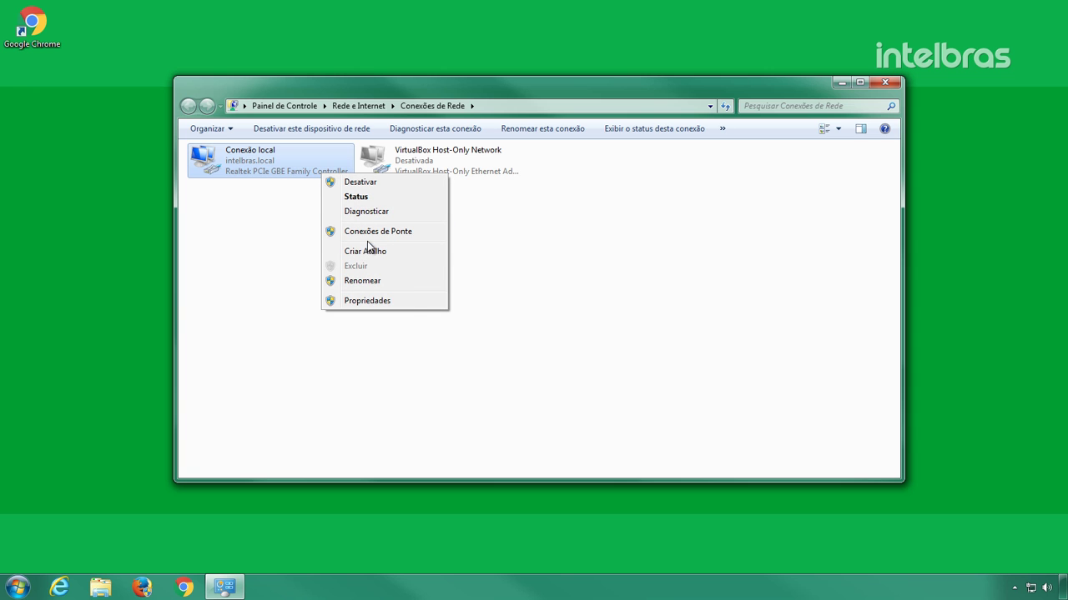
left_click(410, 300)
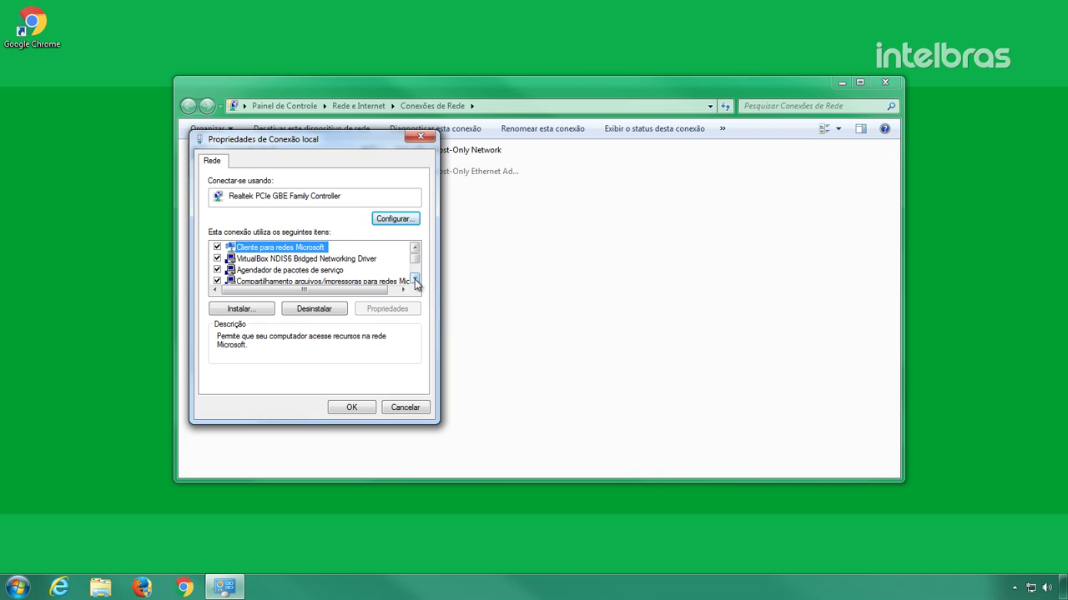
left_click(415, 280)
left_click(414, 280)
left_click(415, 280)
left_click(414, 280)
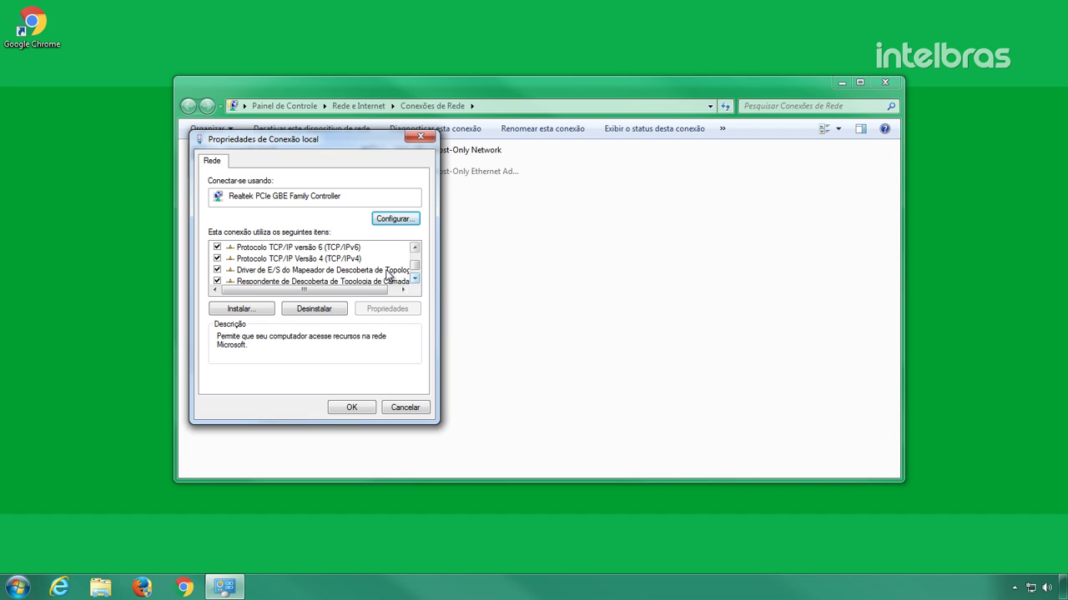
left_click(355, 261)
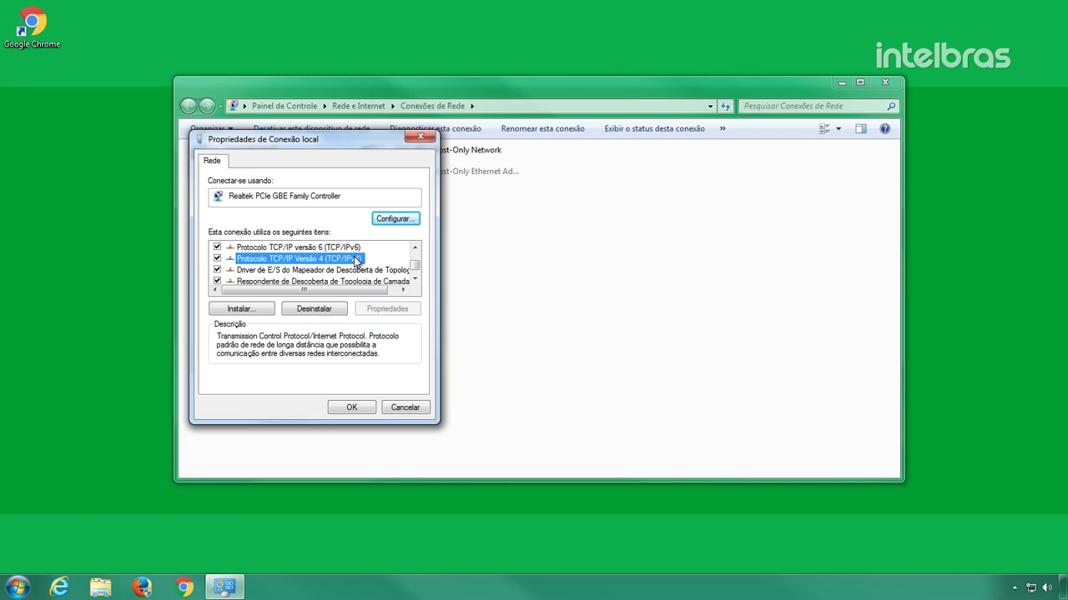
double_click(356, 261)
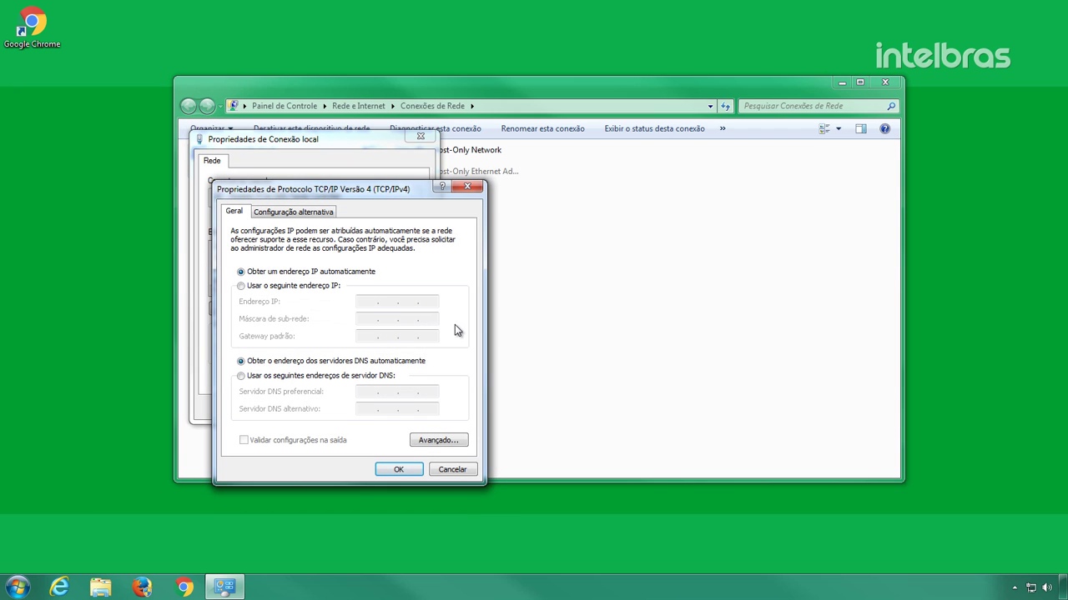
- Assign static IP 10.0.0.5 to Conexão local, confirm, and minimize the window
left_click(330, 286)
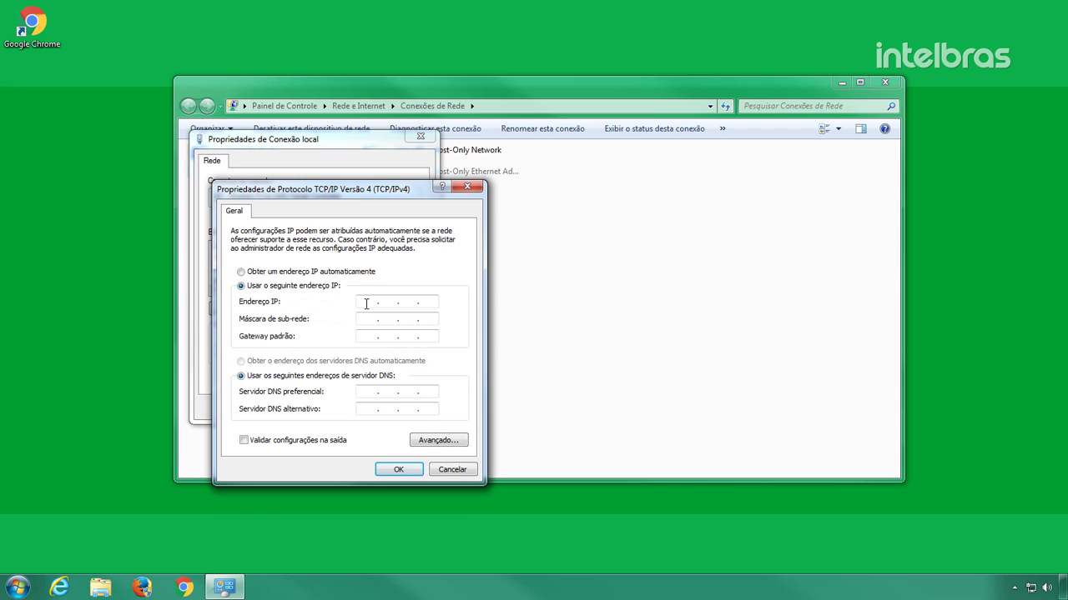
left_click(366, 303)
type("10.0.0.5")
key("Tab")
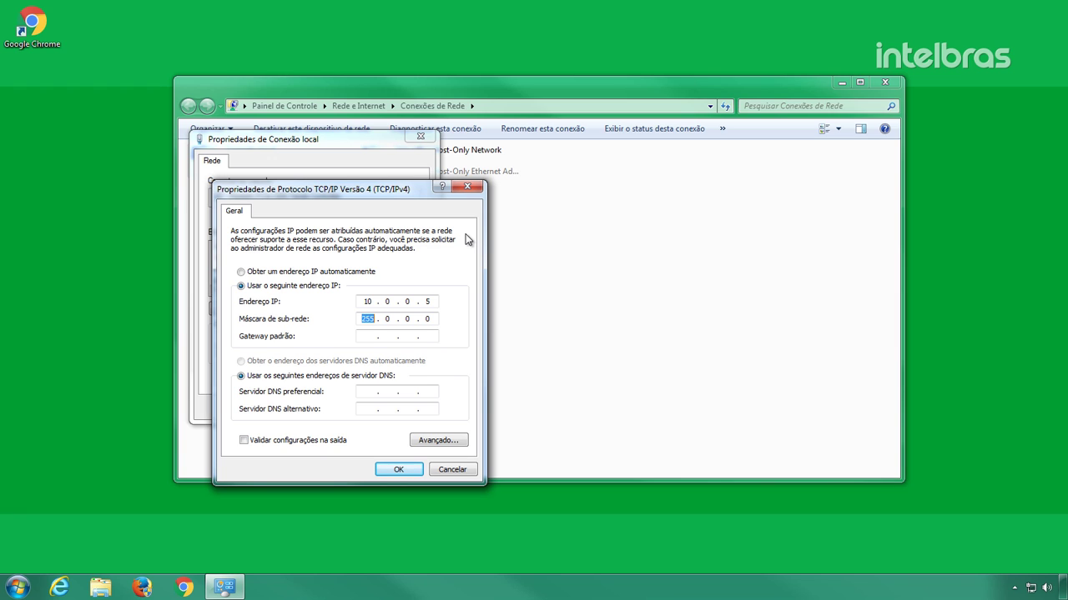
left_click(419, 472)
left_click(373, 411)
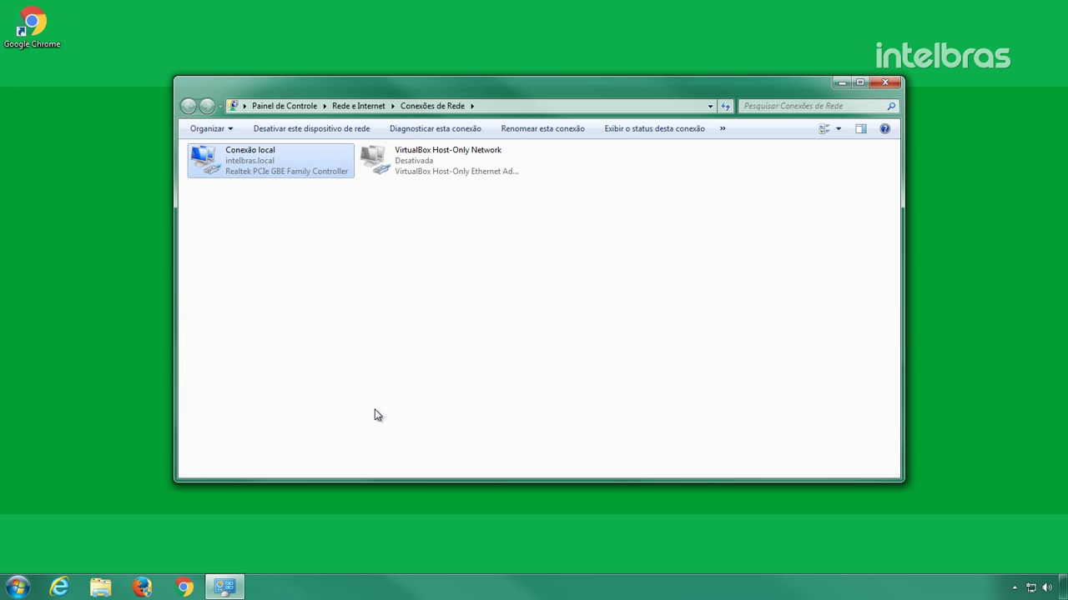
left_click(374, 410)
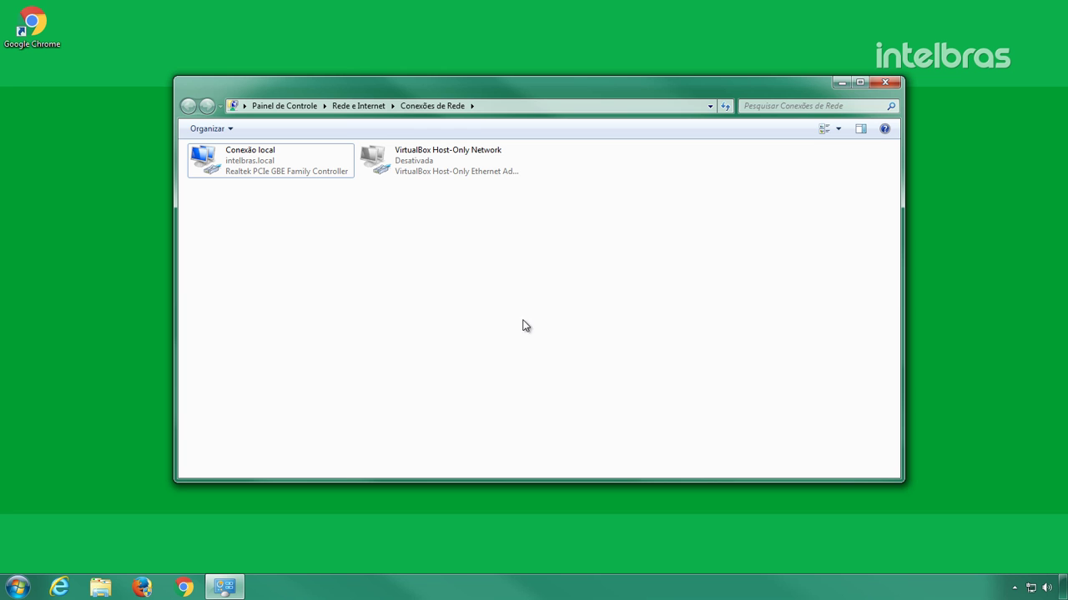
left_click(844, 83)
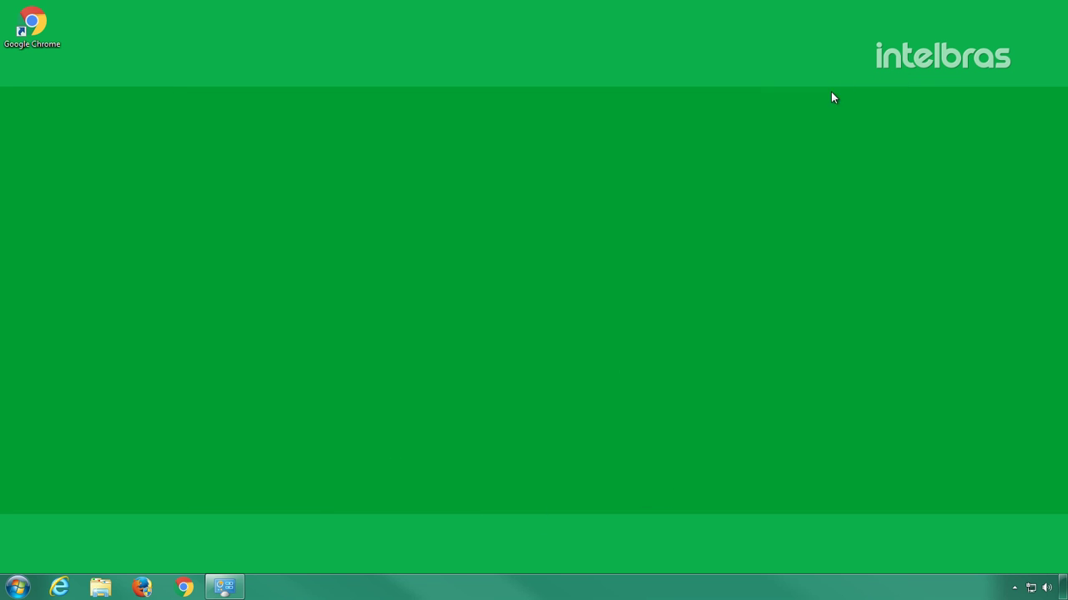
- Open 10.0.0.2 in Chrome and log in with the default admin credentials
double_click(33, 25)
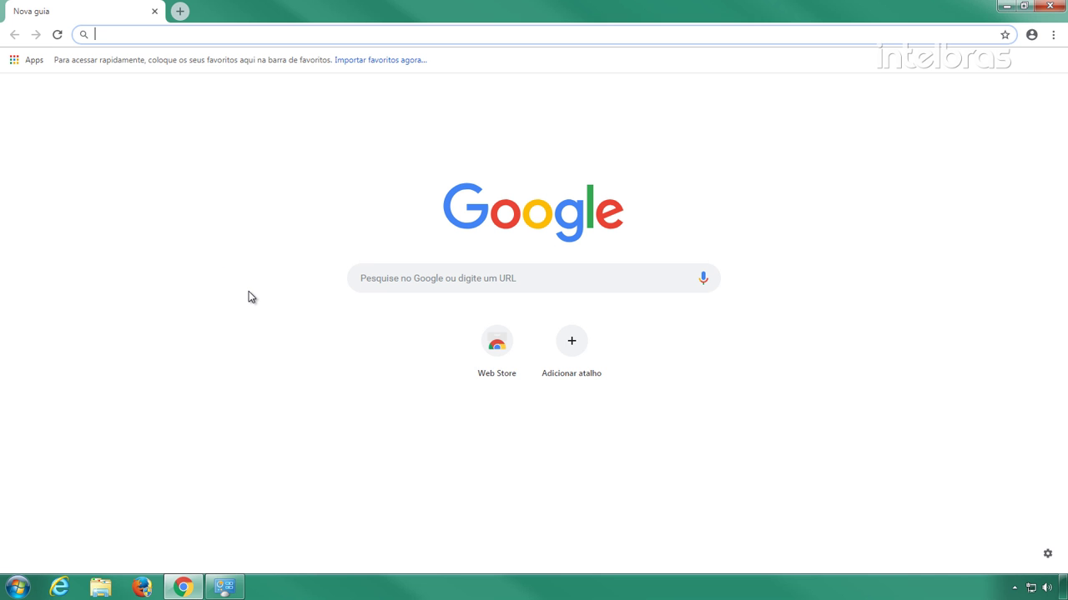
type("10.0.0.2")
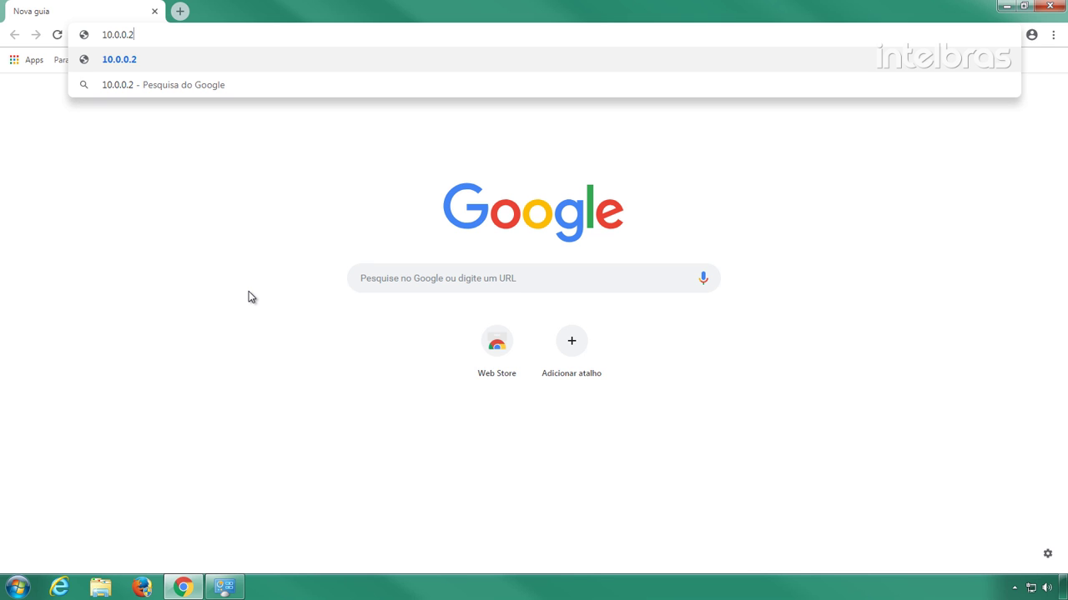
key("Return")
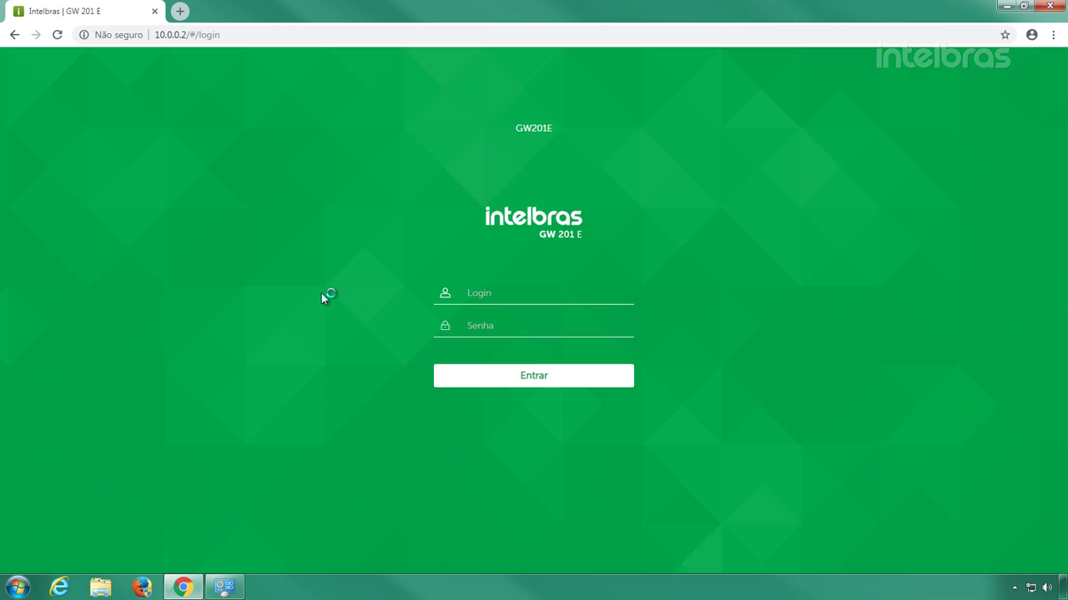
left_click(483, 293)
type("admin")
key("Tab")
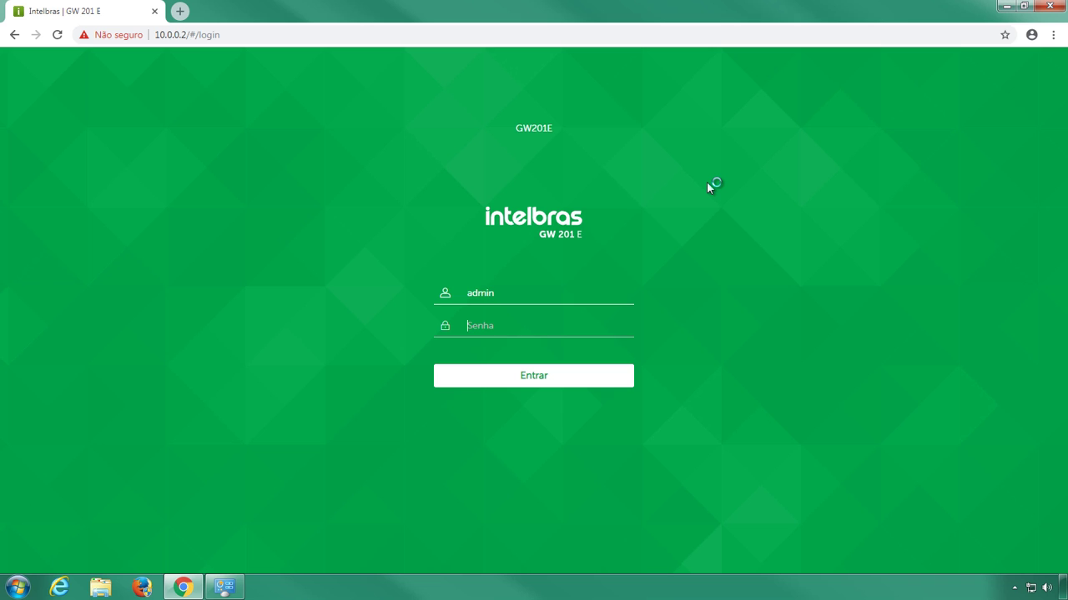
type("admin")
left_click(629, 380)
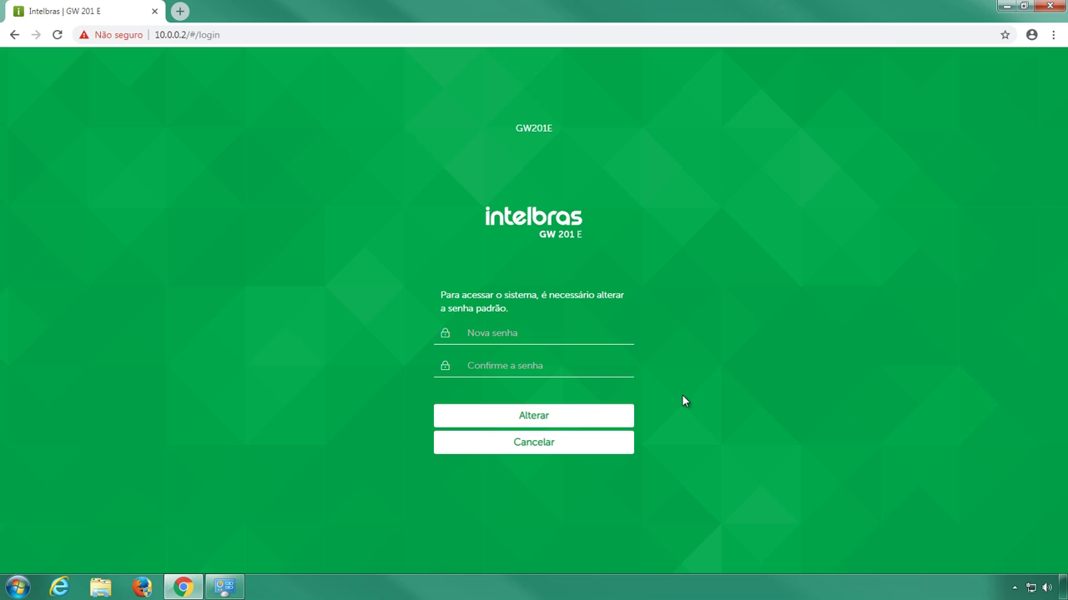
- Enter and confirm a new gateway password, then save it
left_click(624, 340)
type("admi")
key("Tab")
type("admi")
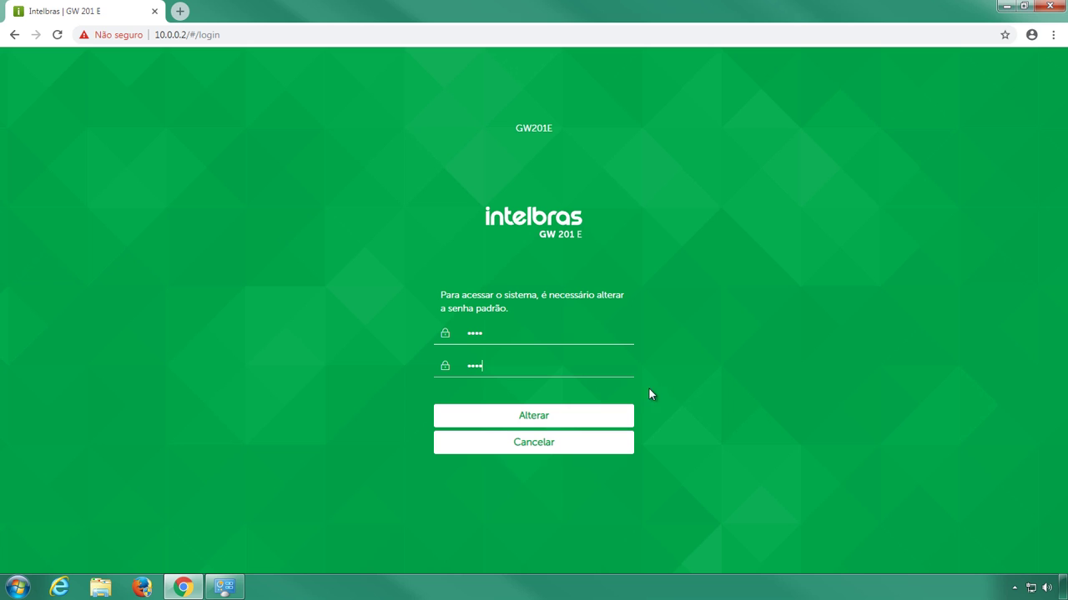
left_click(631, 417)
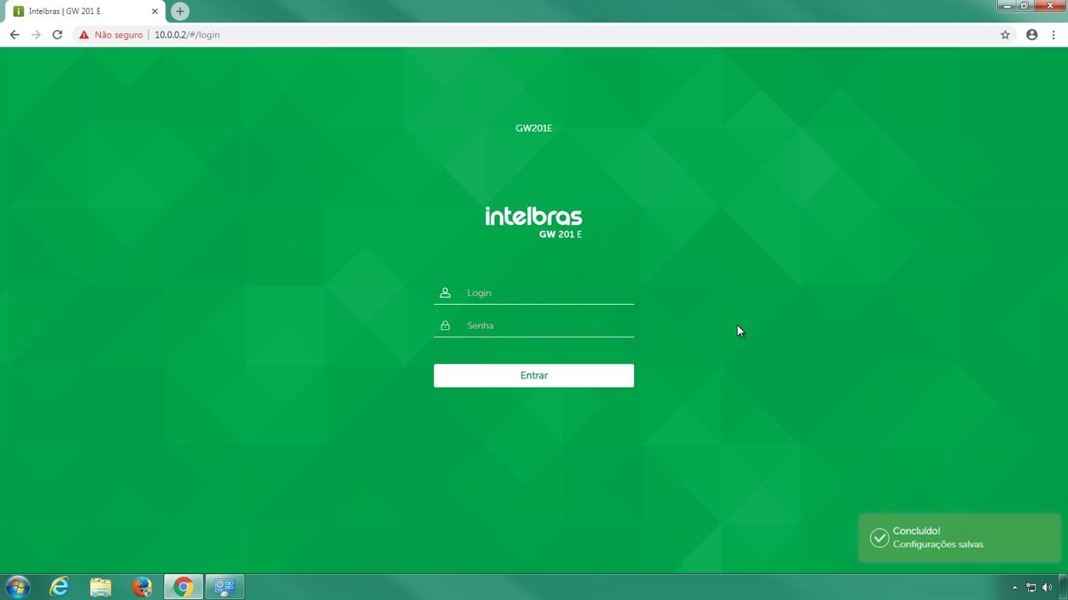
- Log in again as admin with the new password to reach the Dashboard
type("admin")
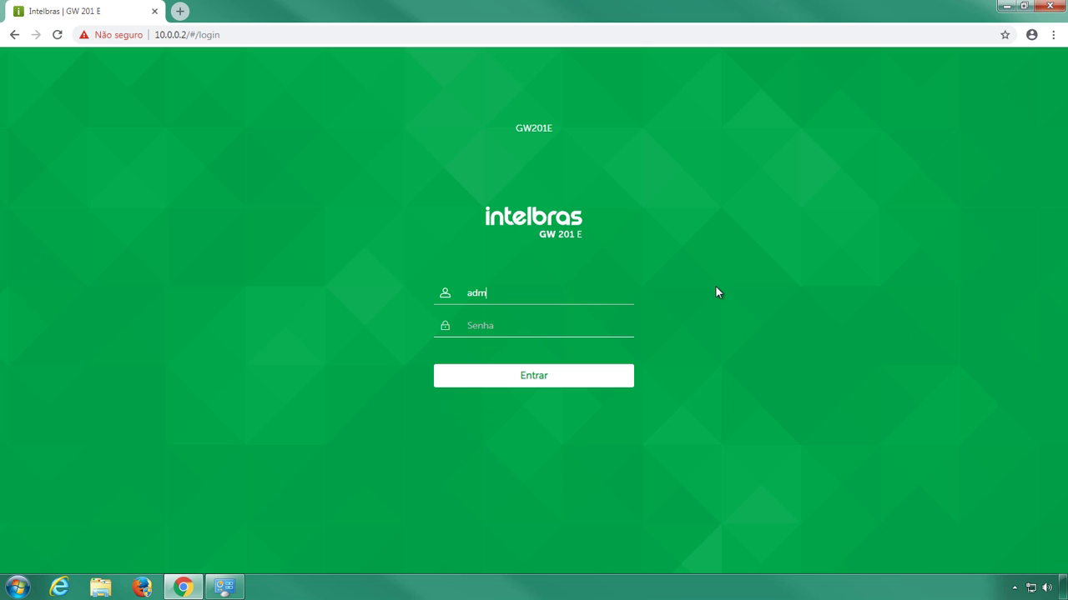
key("Tab")
type("admin")
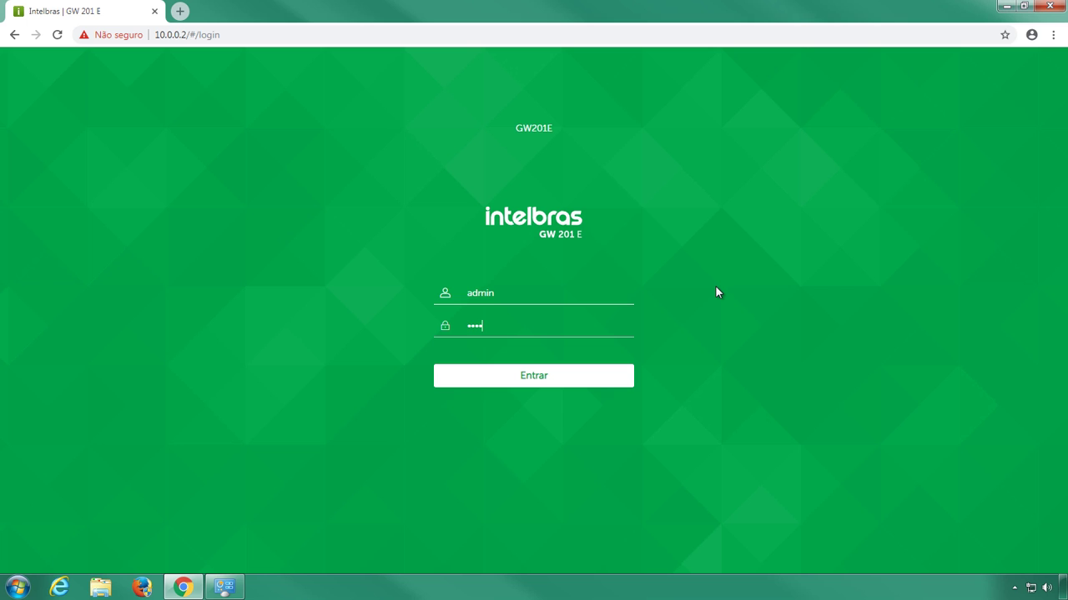
key("Return")
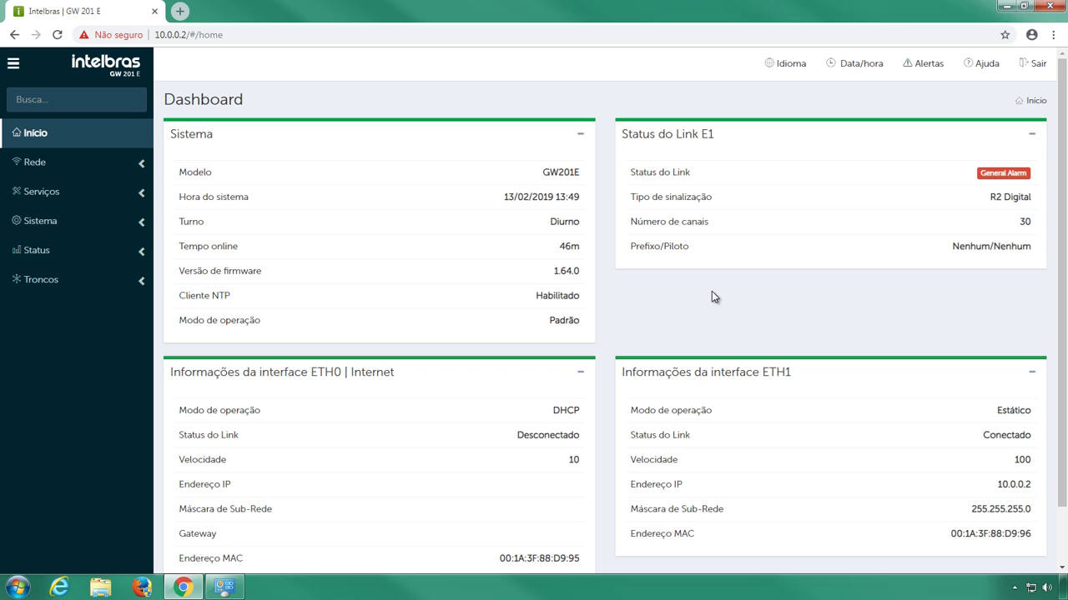
- Go to Rede > Interfaces and expand the ETH0 configuration type choices
left_click(142, 164)
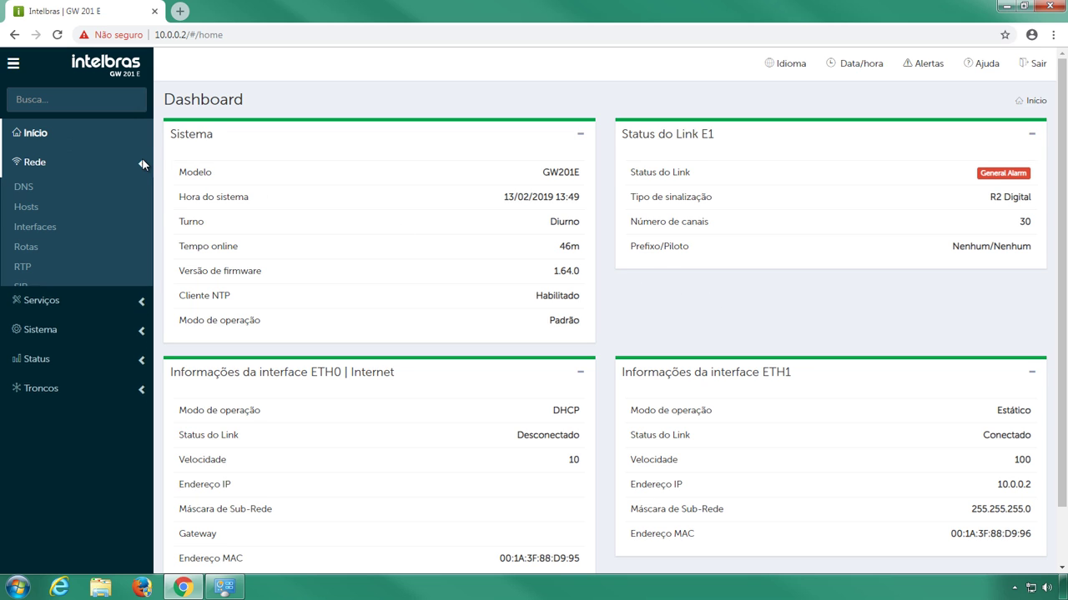
left_click(139, 230)
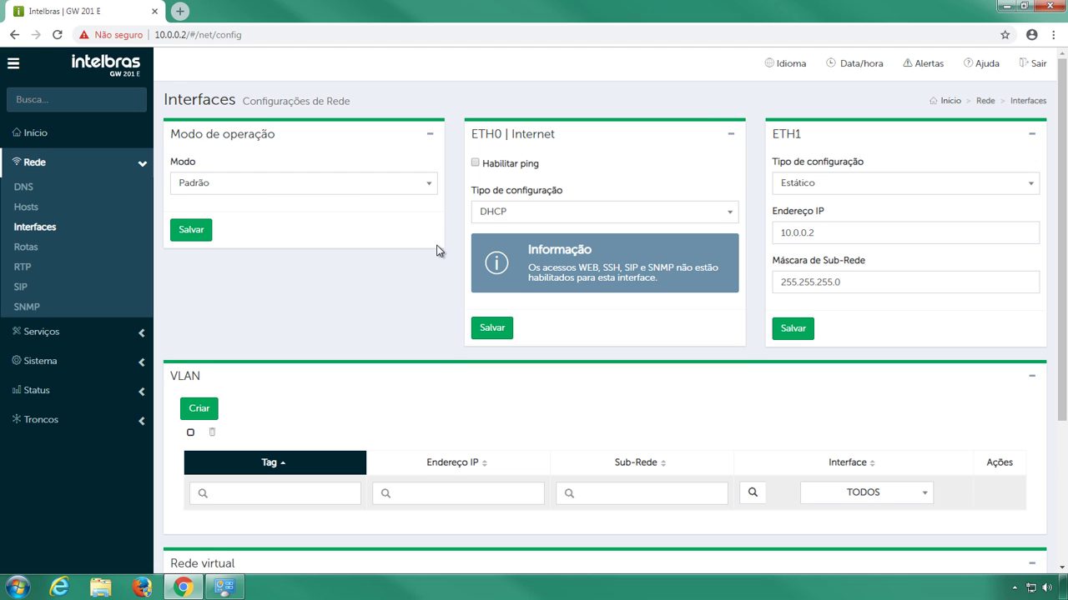
left_click(733, 214)
- Set ETH0 to Estático with IP 10.150.90.20, mask 255.255.255.248, gateway 10.150.90.19
left_click(730, 234)
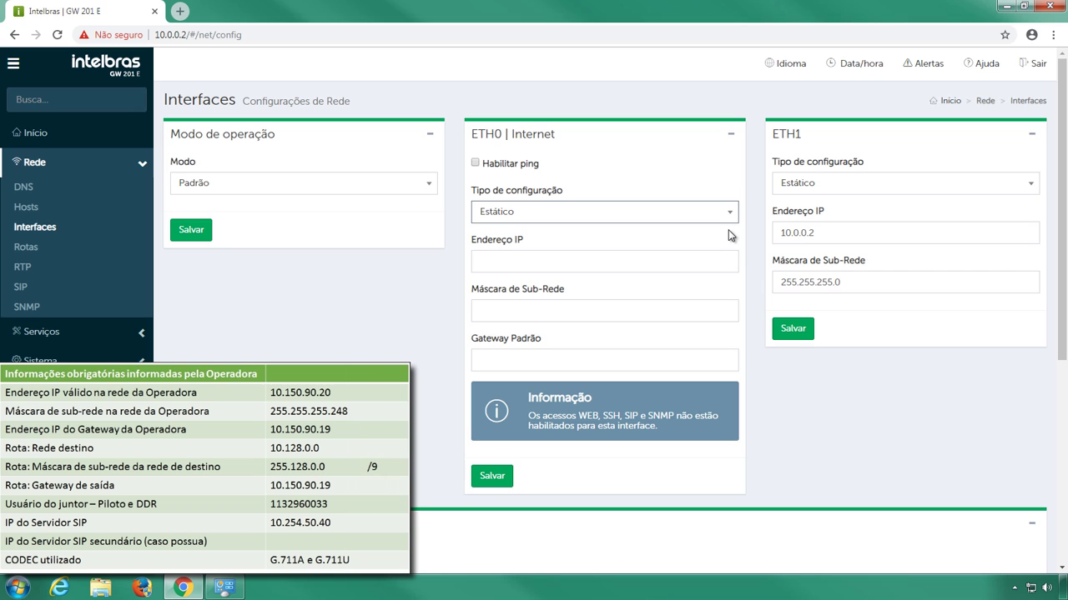
key("Tab")
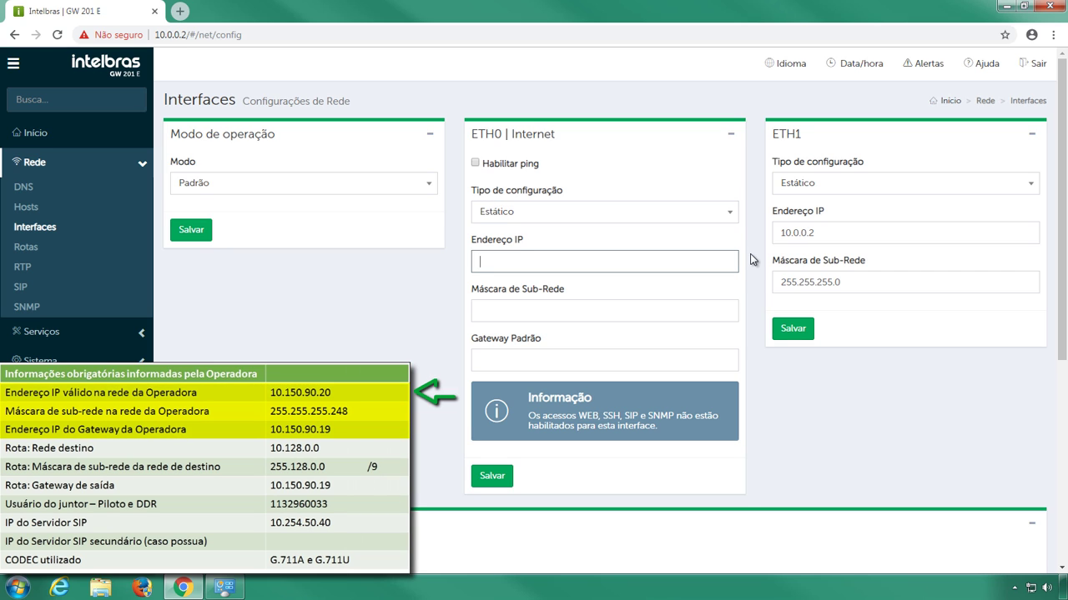
type("10.")
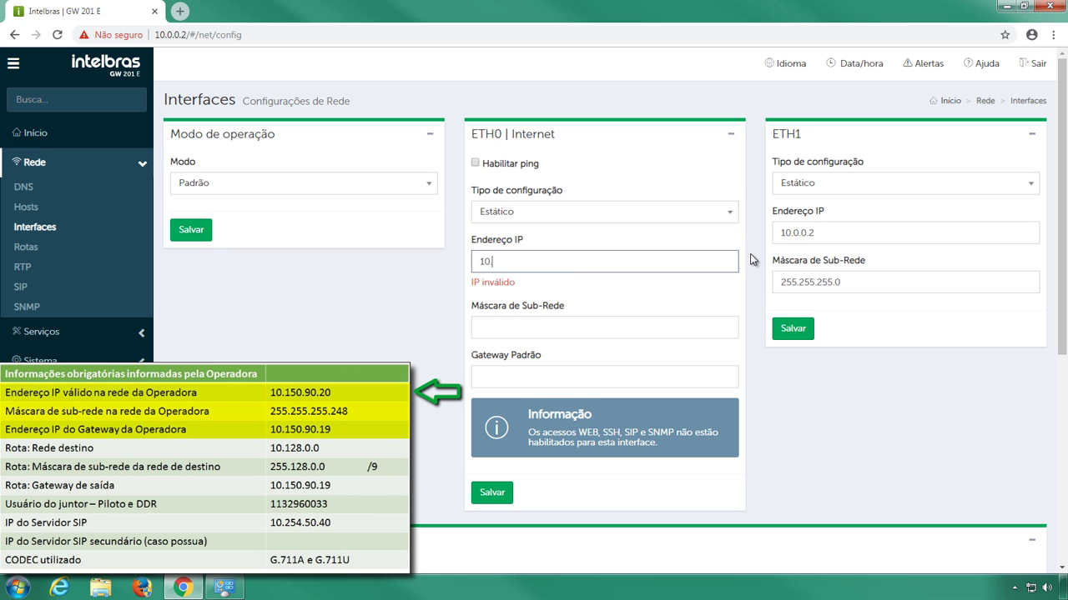
type("150.90.20")
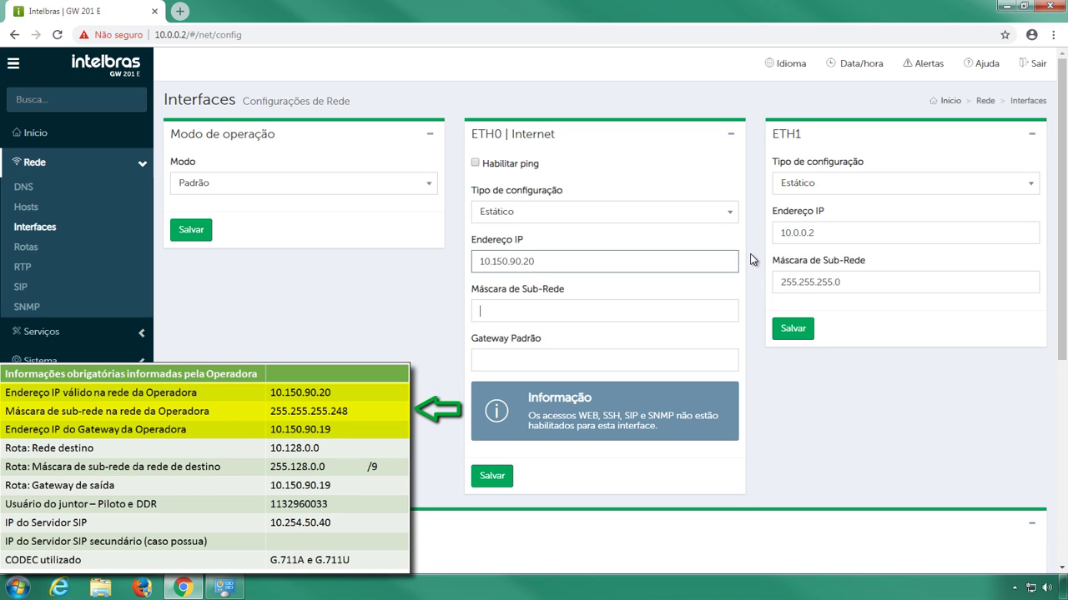
type("255.2")
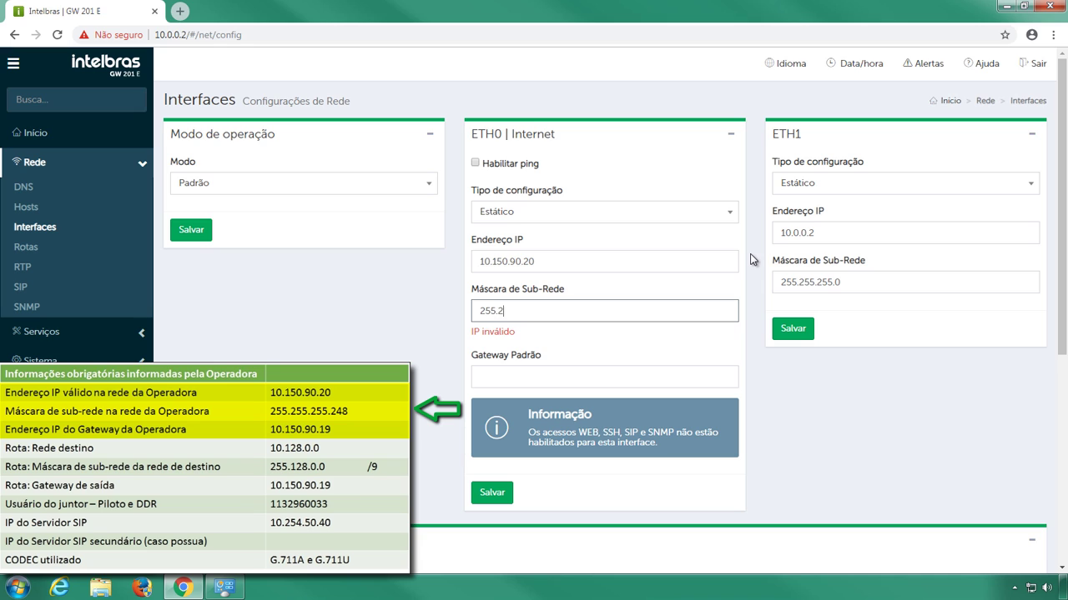
type("55.255.255.248")
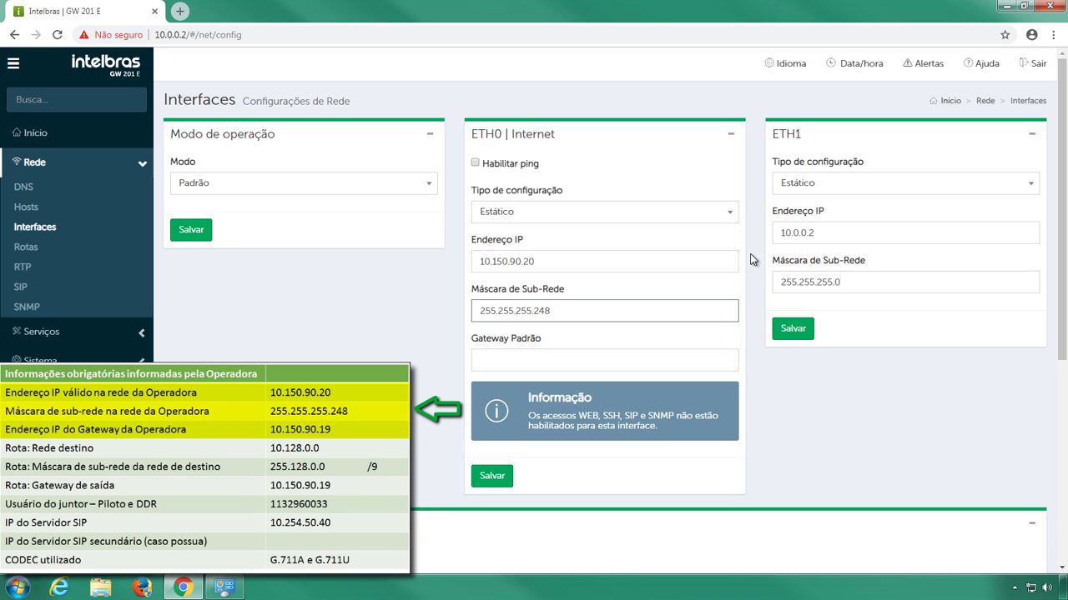
key("Tab")
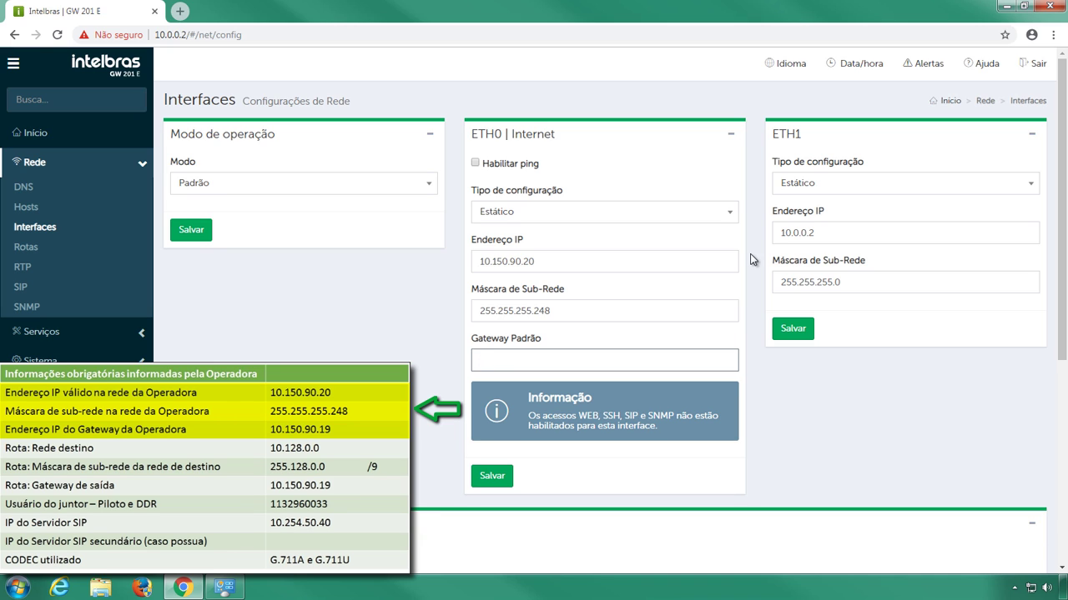
type("10.1")
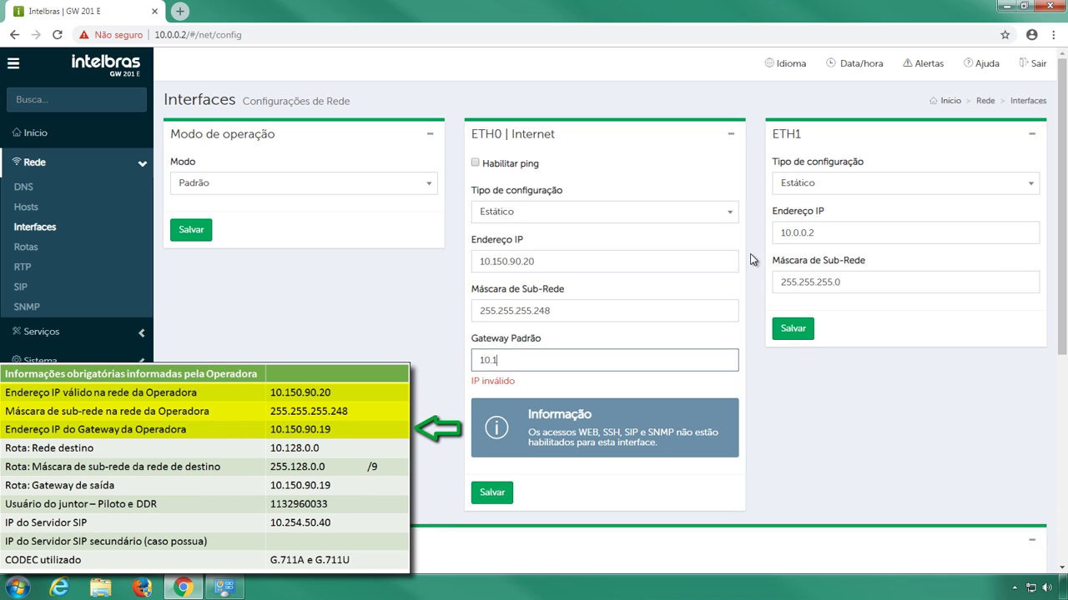
type("50.90.1")
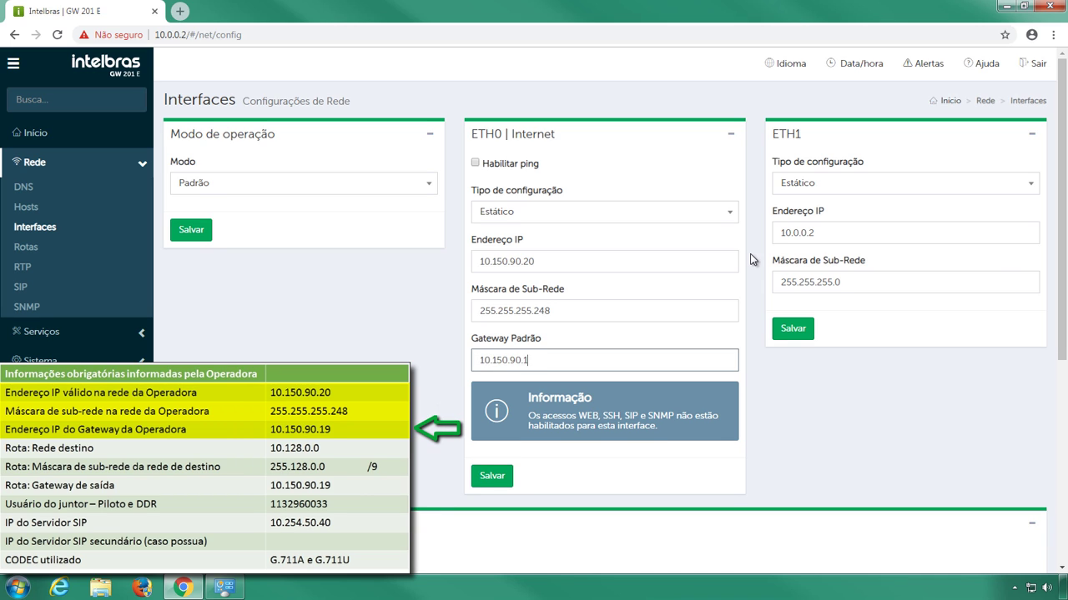
type("9")
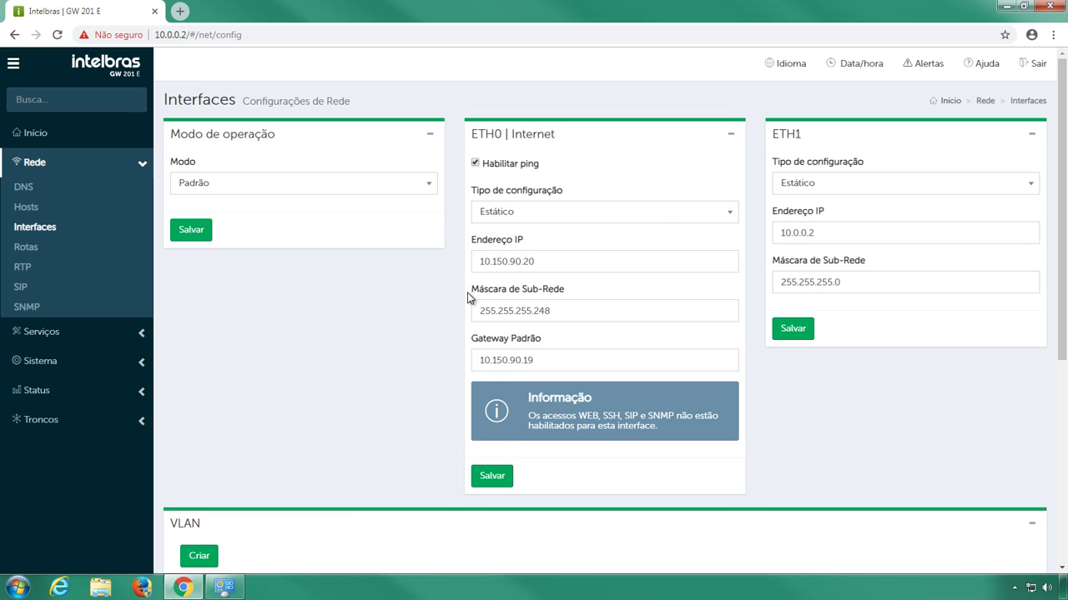
- Save the ETH0 interface settings and apply the pending configuration
left_click(507, 479)
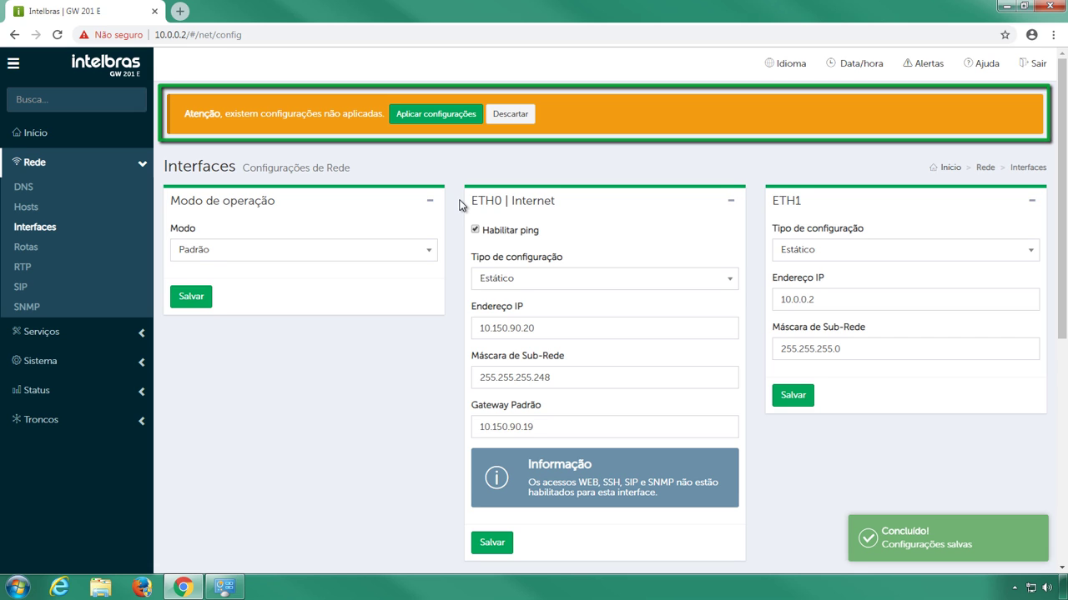
left_click(481, 126)
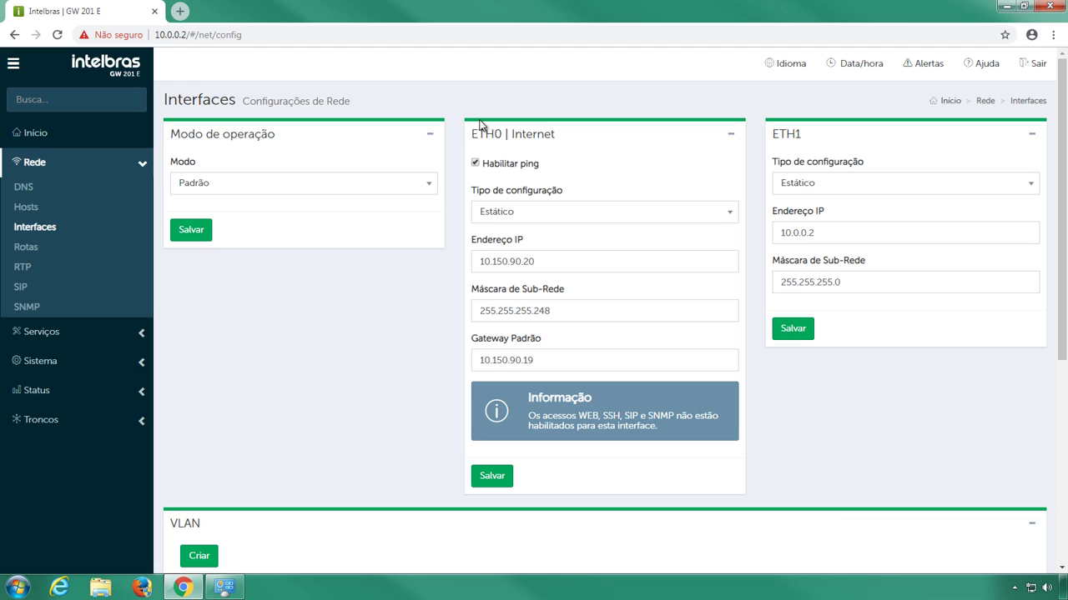
- On the Rede > SIP page, enable UDP access via ETH0, then save, confirm and apply
left_click(143, 294)
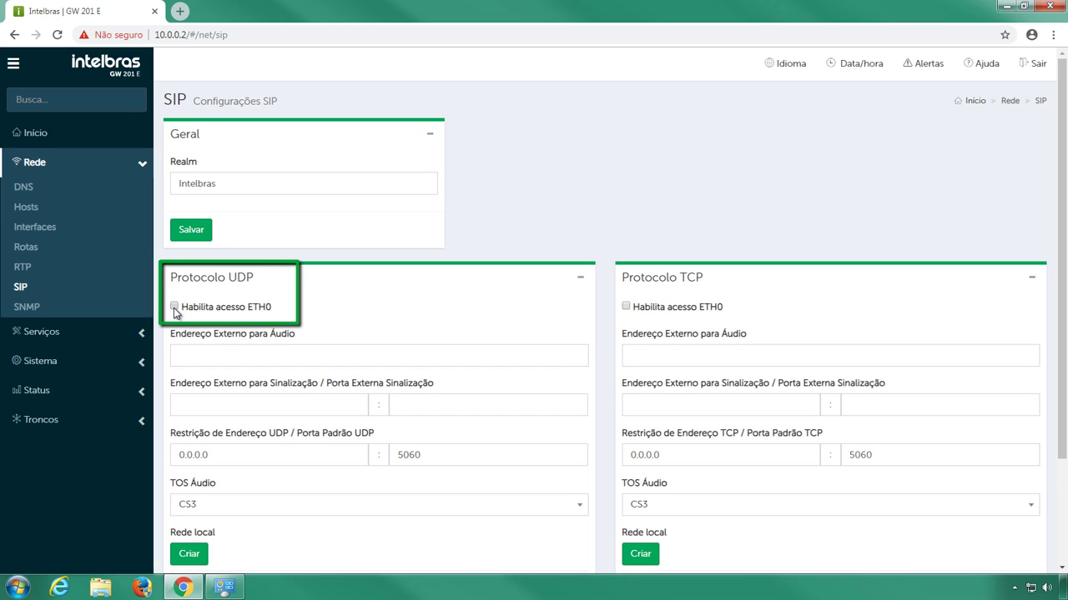
left_click(174, 307)
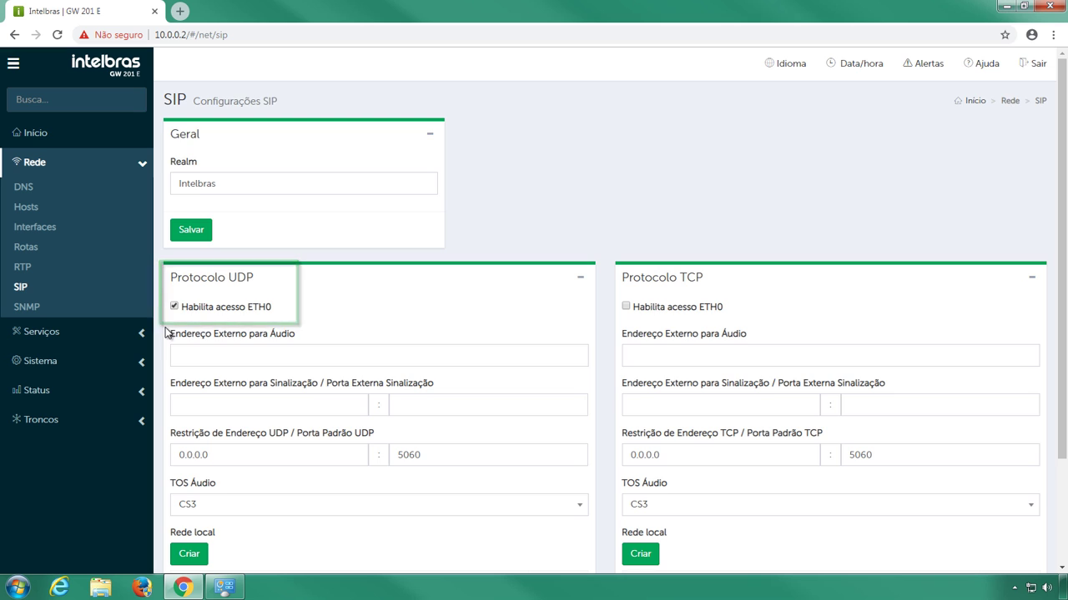
scroll(164, 367, "down", 3)
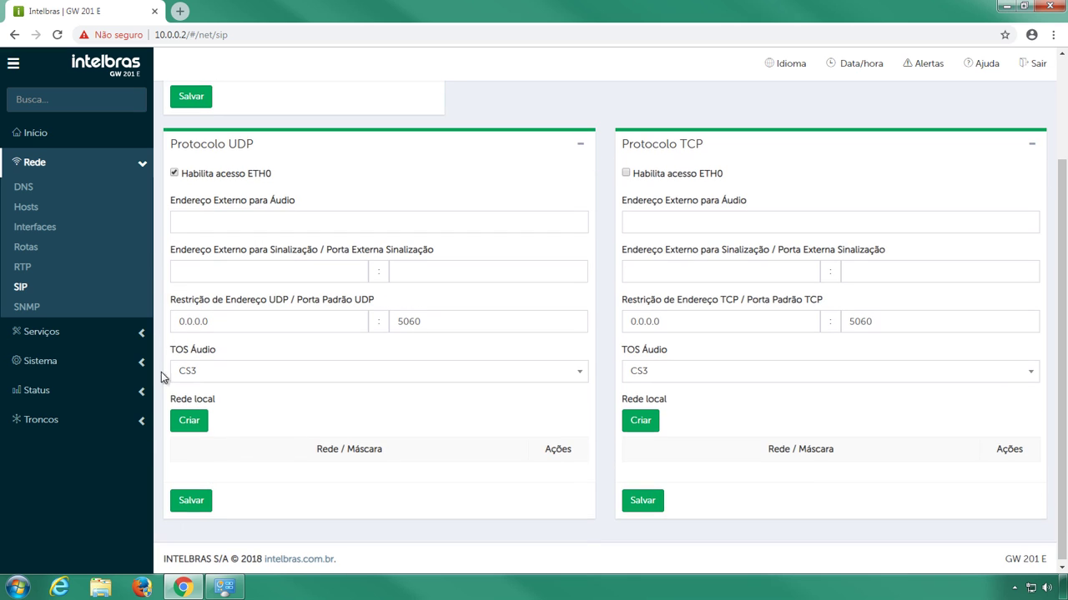
left_click(175, 501)
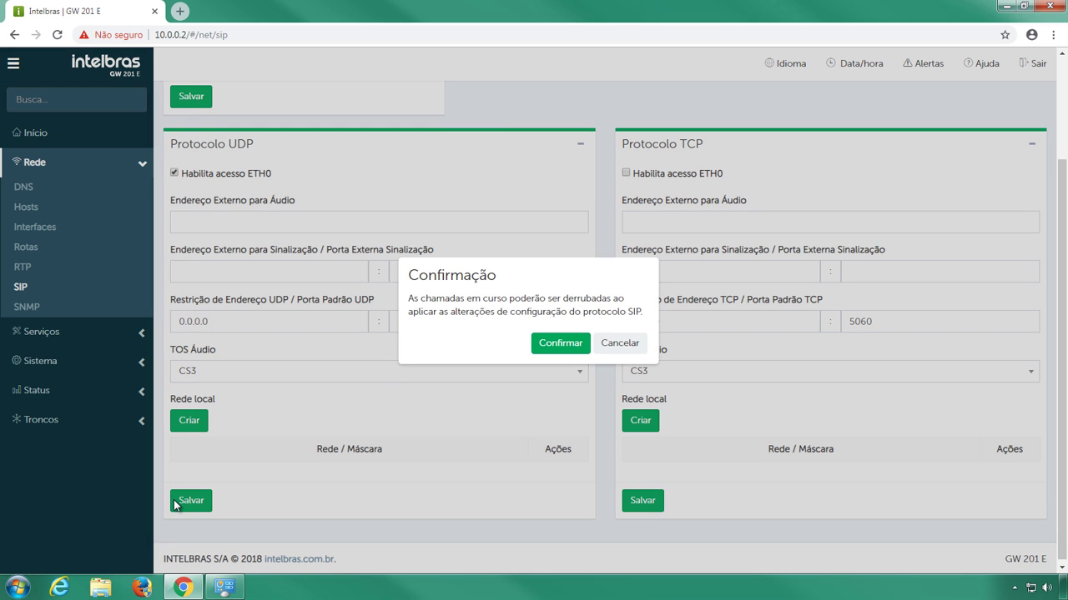
left_click(573, 349)
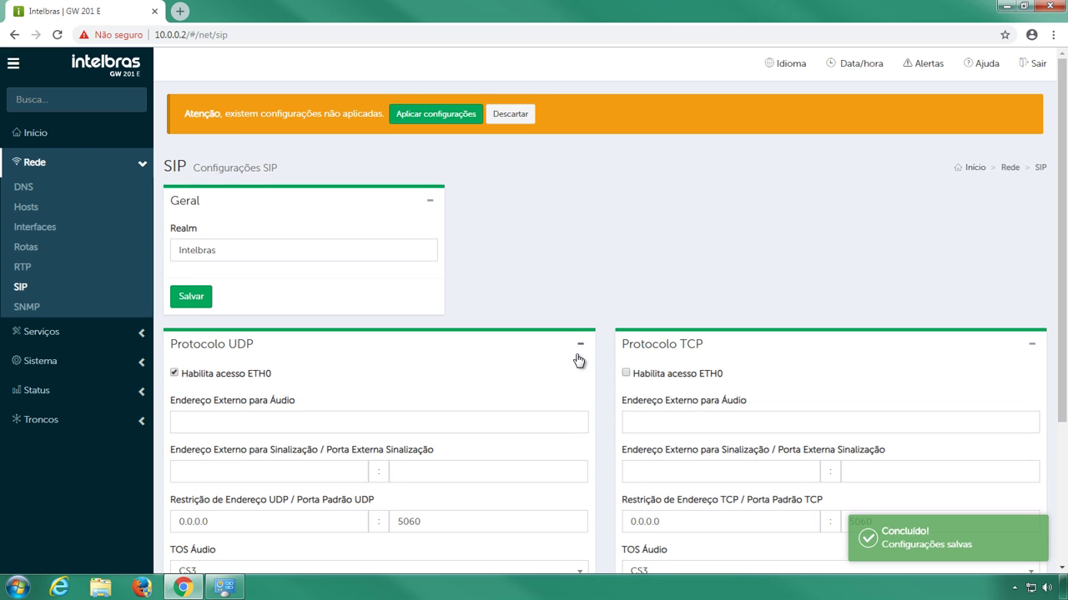
left_click(479, 122)
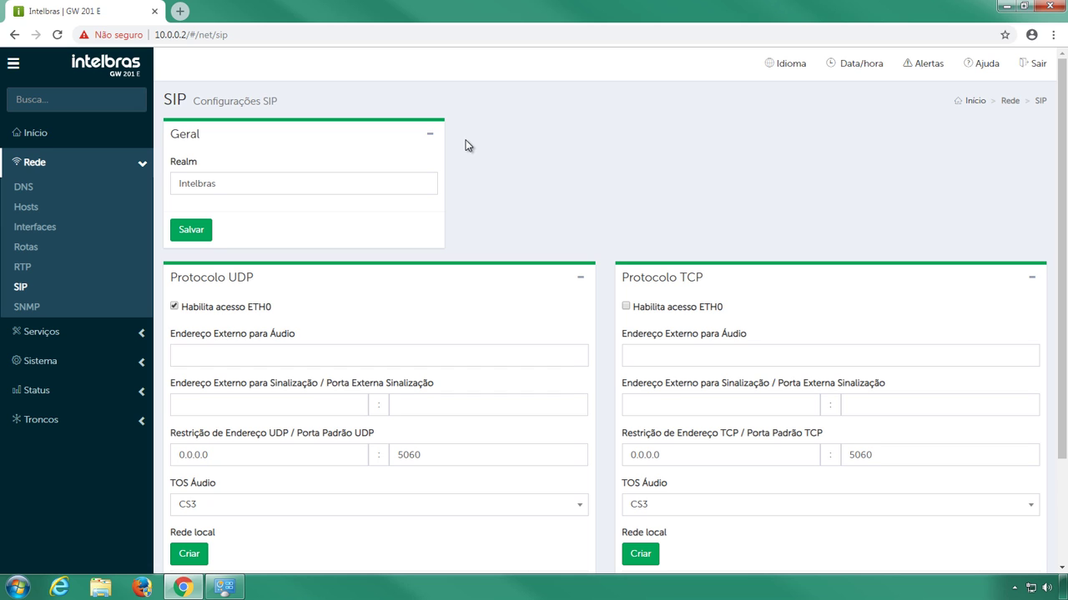
- Create SIP trunk OPERADORA of type P2P with server 10.254.50.40
left_click(145, 418)
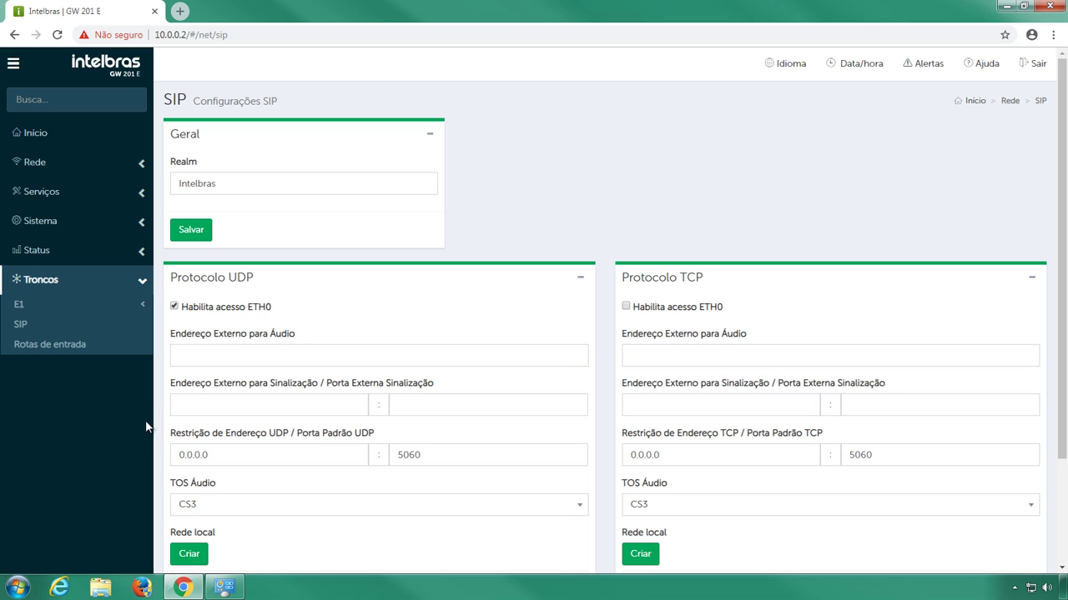
left_click(140, 327)
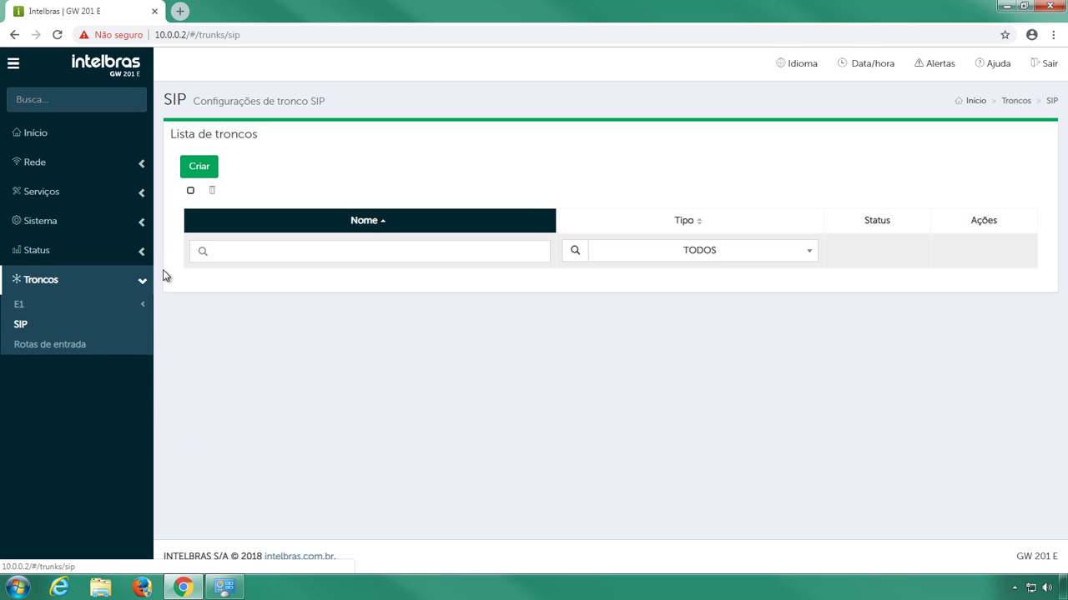
left_click(214, 170)
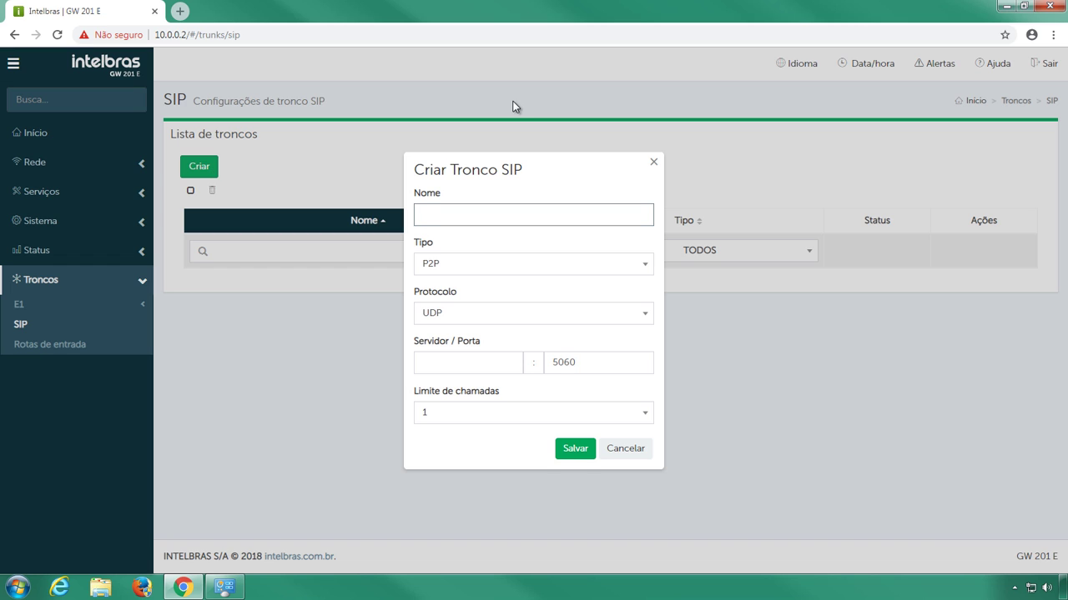
type("OPERADORA")
left_click(652, 271)
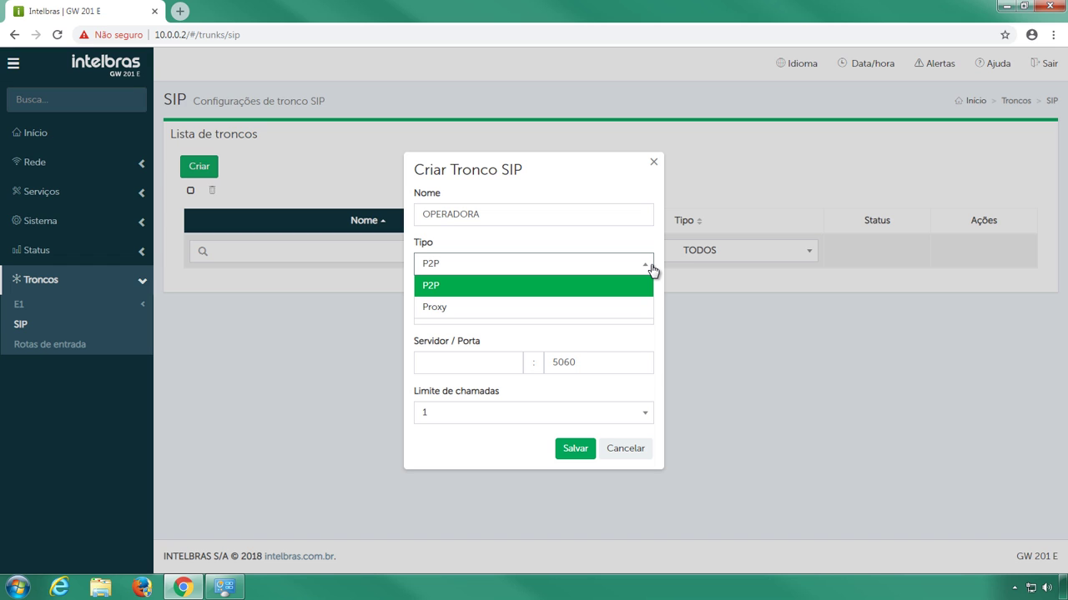
left_click(648, 287)
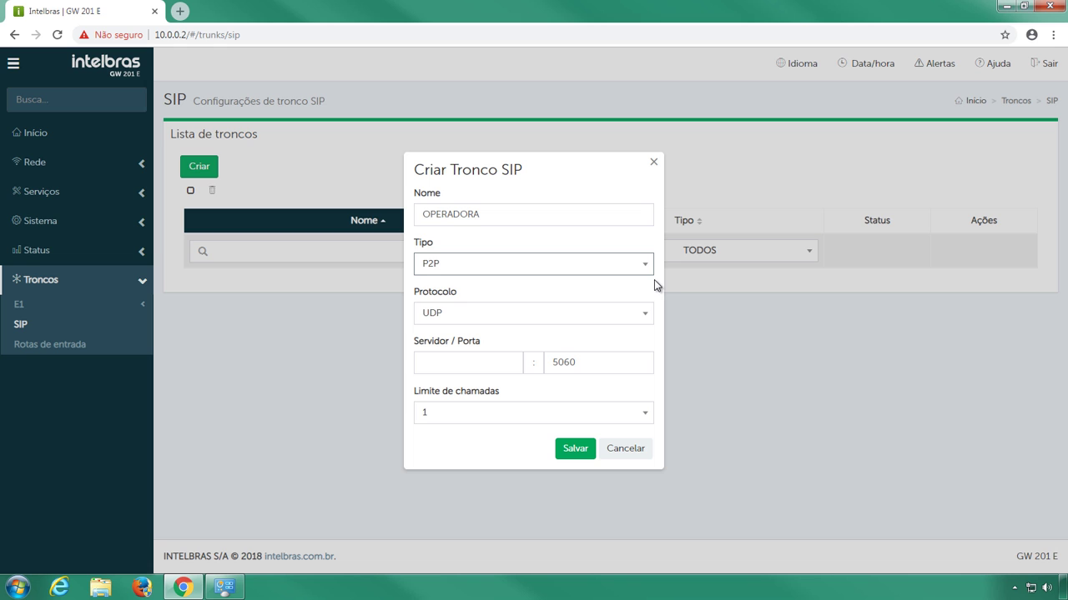
left_click(491, 362)
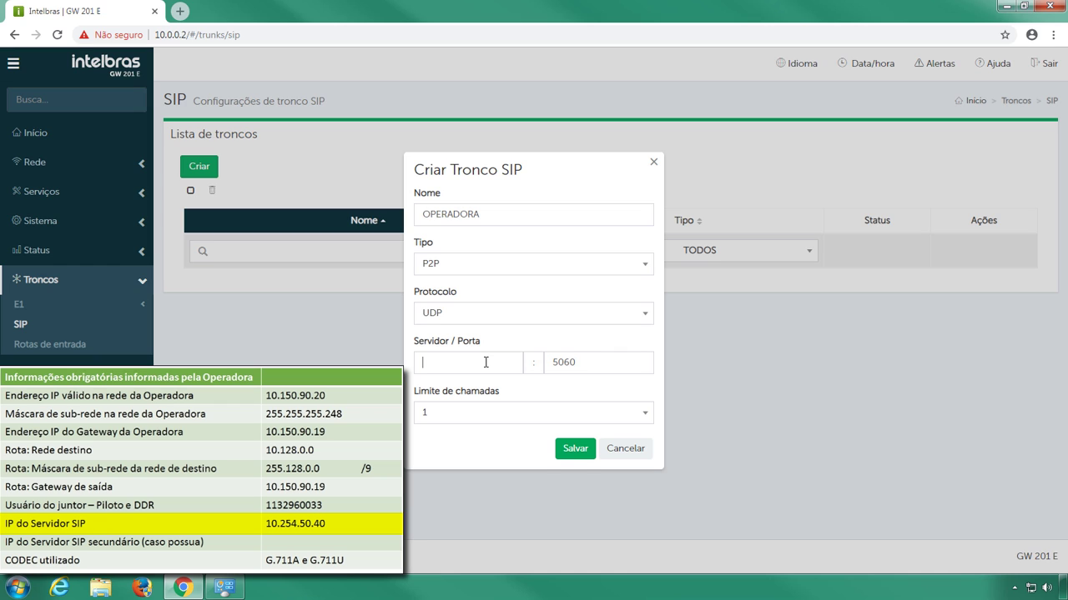
type("10.254.50.40")
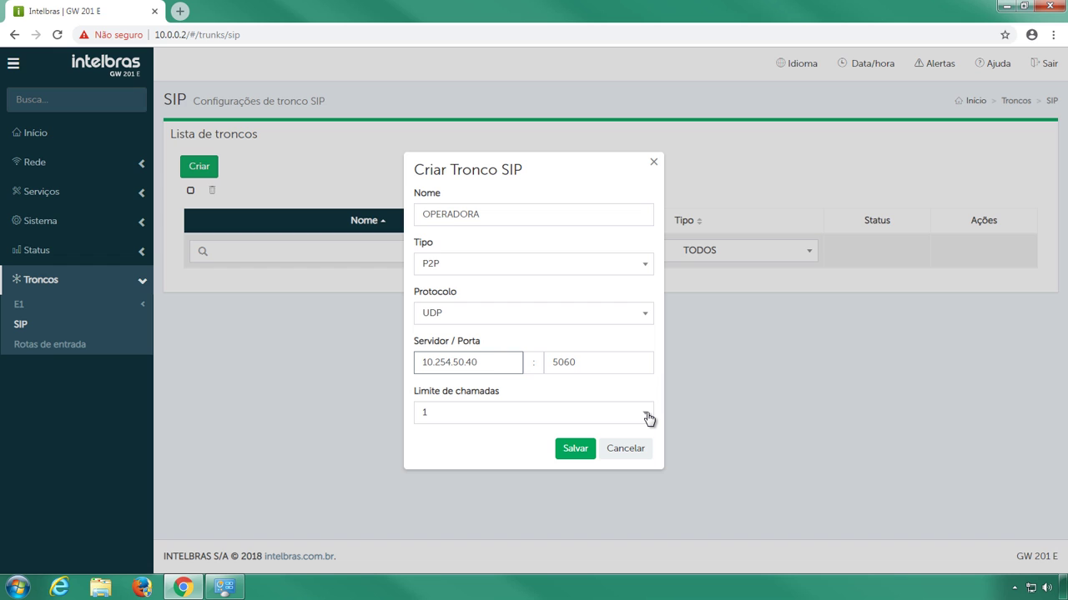
- Limit OPERADORA to 10 simultaneous calls, save the trunk, and apply the changes
left_click(649, 418)
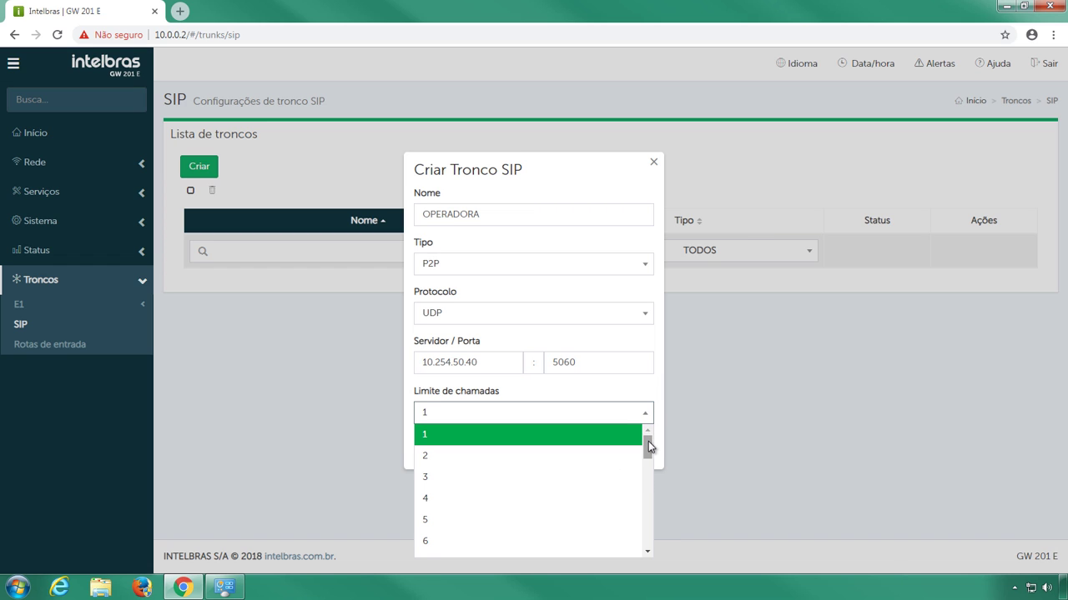
left_click_drag(648, 442, 645, 470)
left_click(620, 492)
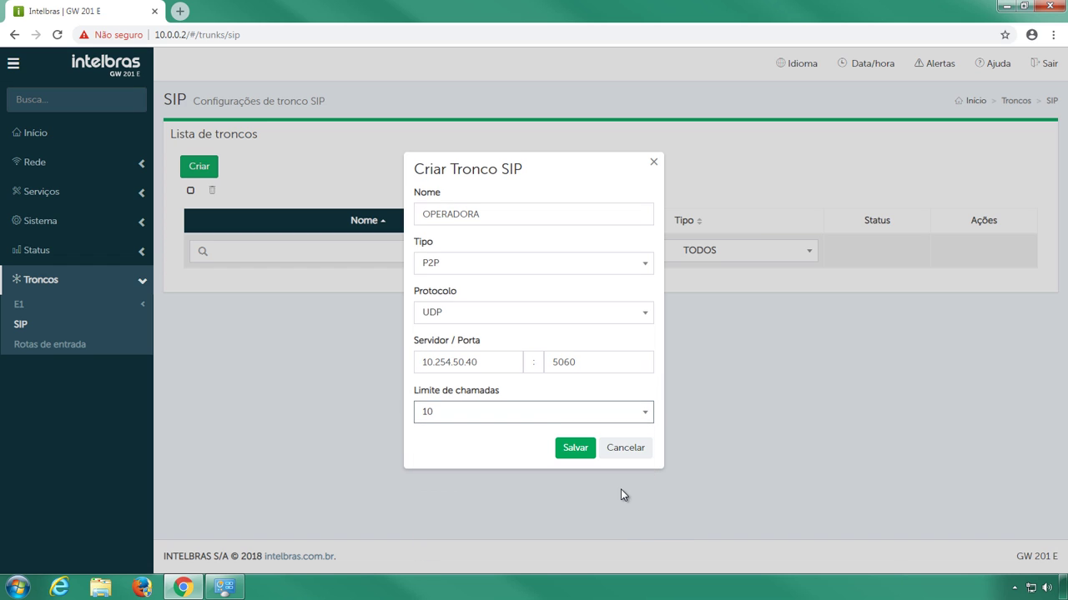
left_click(575, 449)
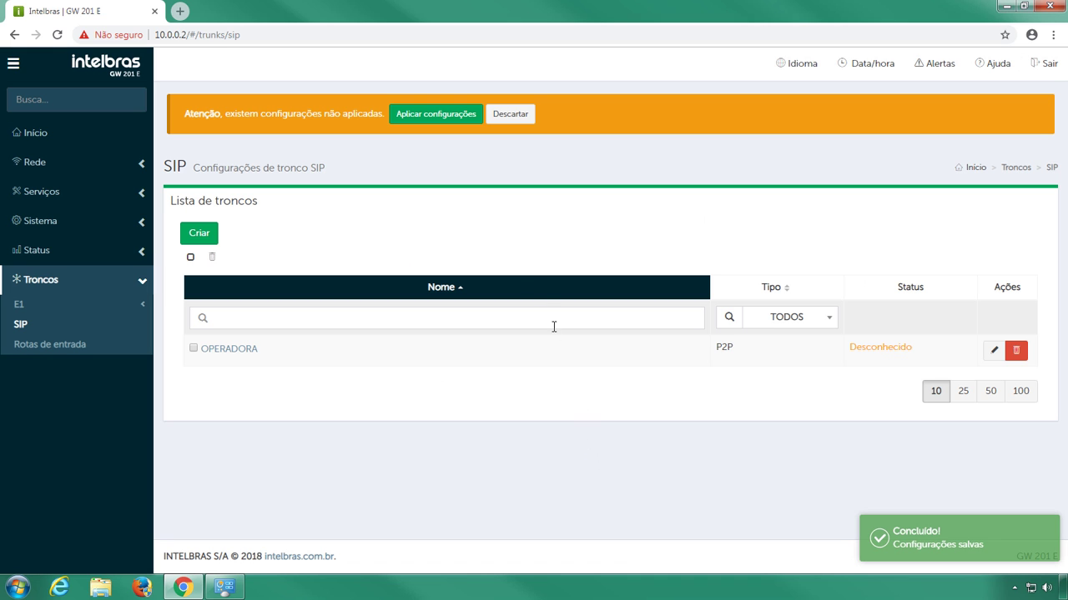
left_click(476, 120)
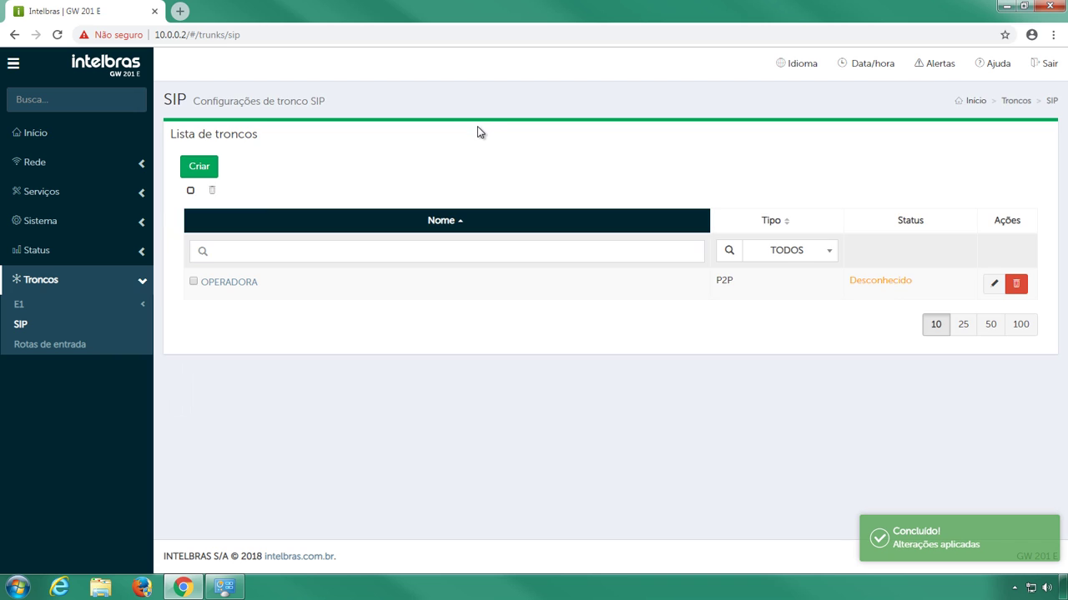
- Remove G729A from OPERADORA's codecs, save and apply, then return to the trunk list
left_click(987, 289)
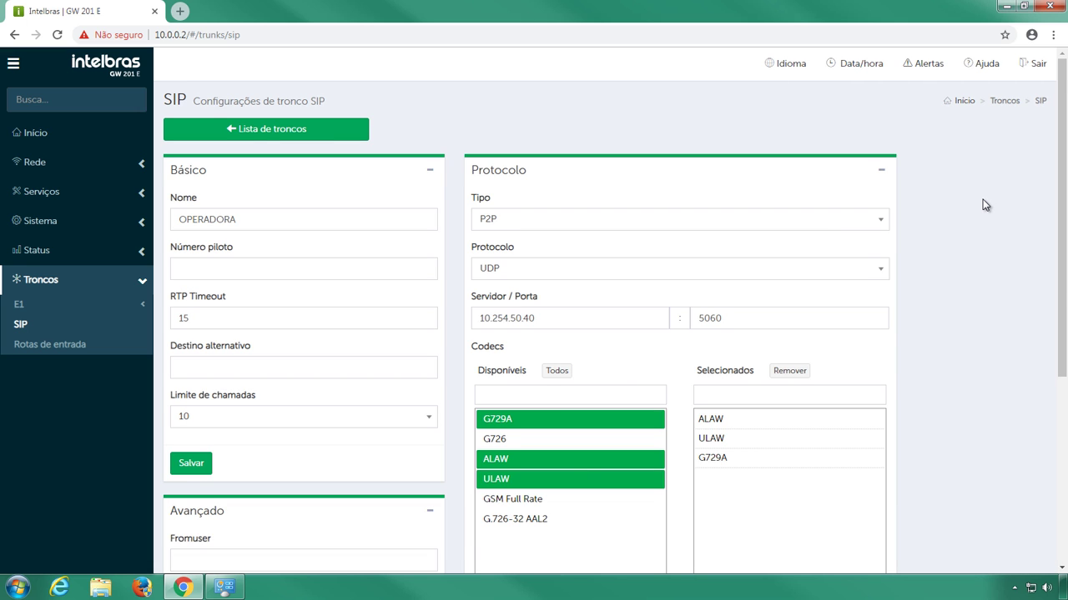
scroll(984, 205, "down", 2)
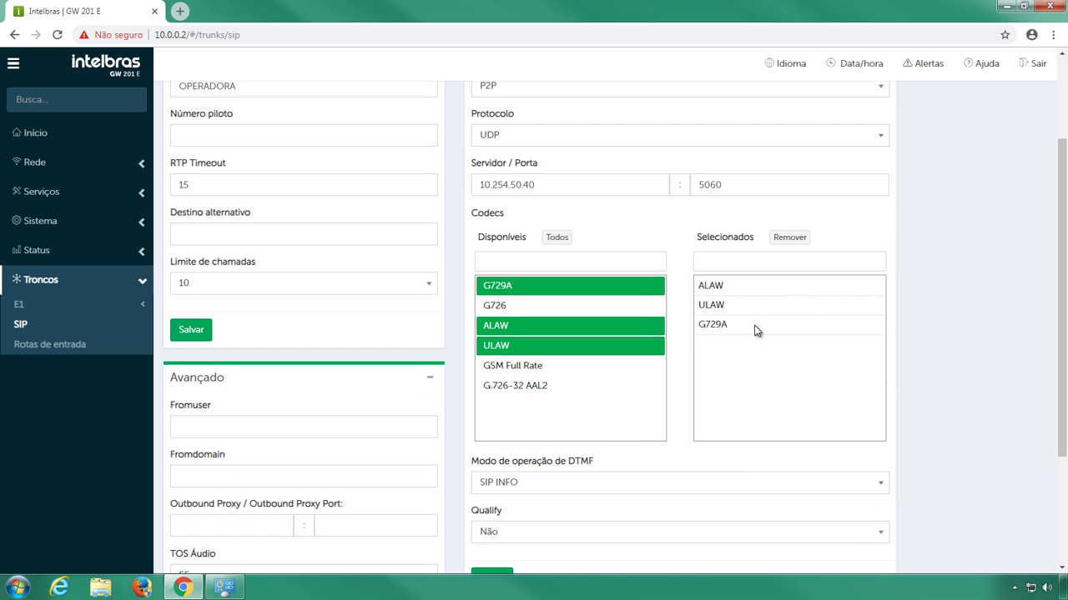
left_click(712, 330)
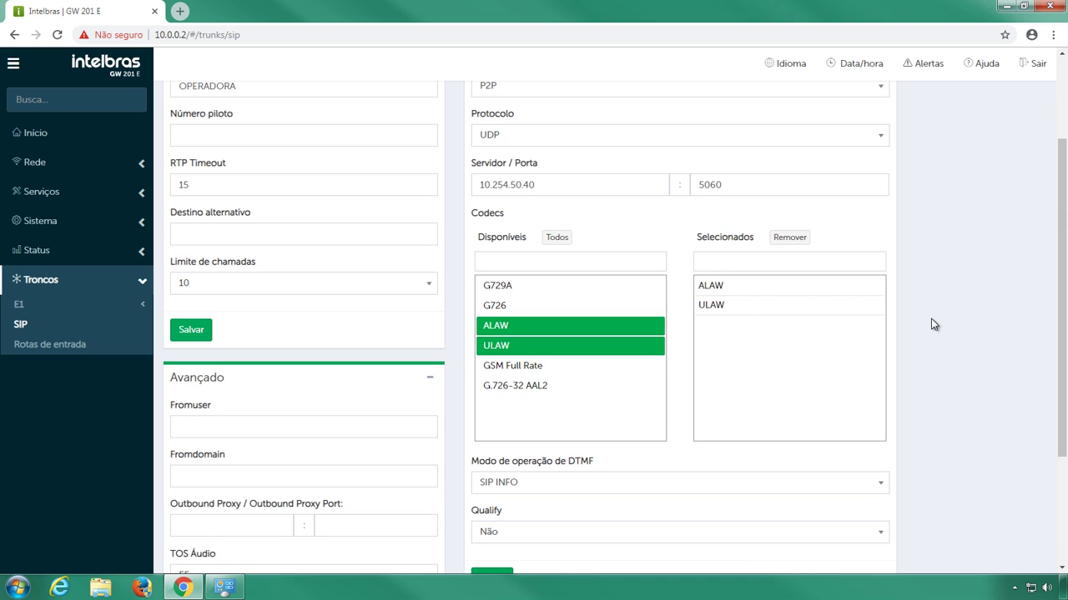
scroll(934, 325, "down", 2)
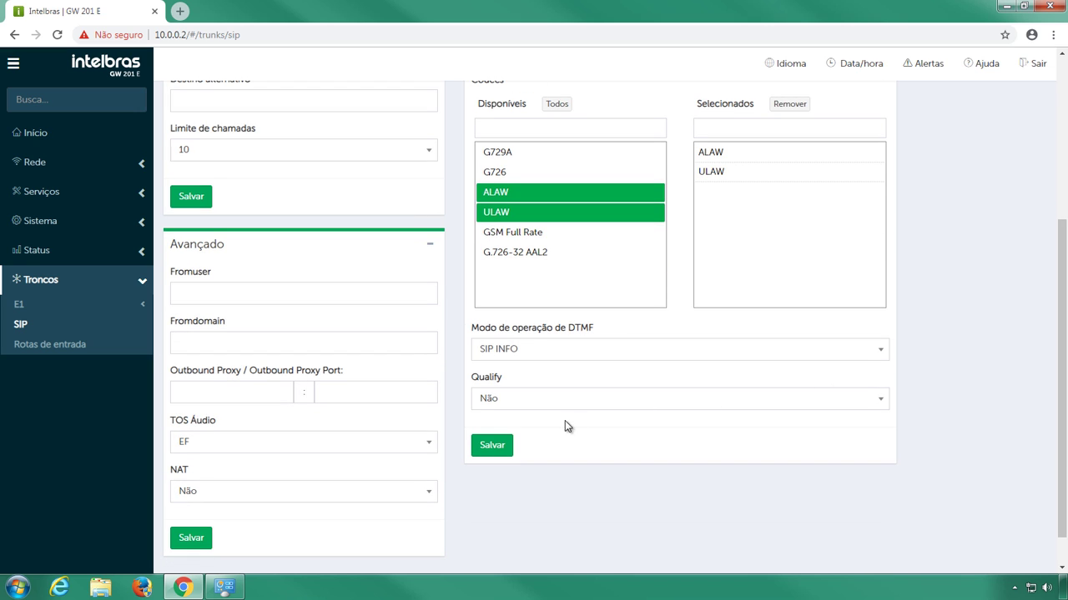
left_click(493, 445)
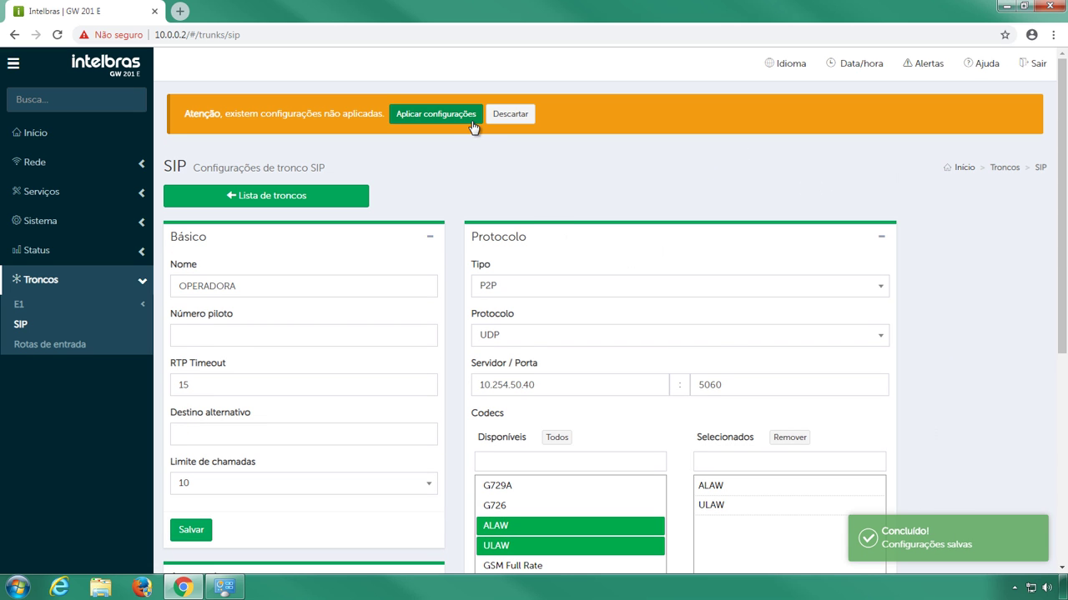
left_click(472, 118)
left_click(366, 138)
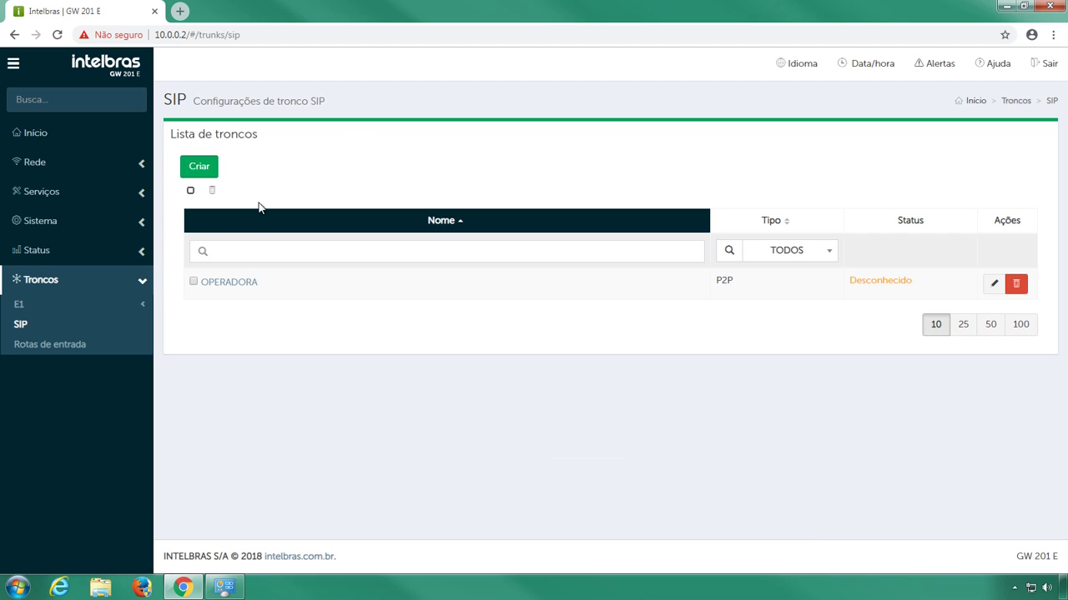
- In Troncos > E1 > Configurações, set synchronism to Mestre and channels to 10
left_click(143, 303)
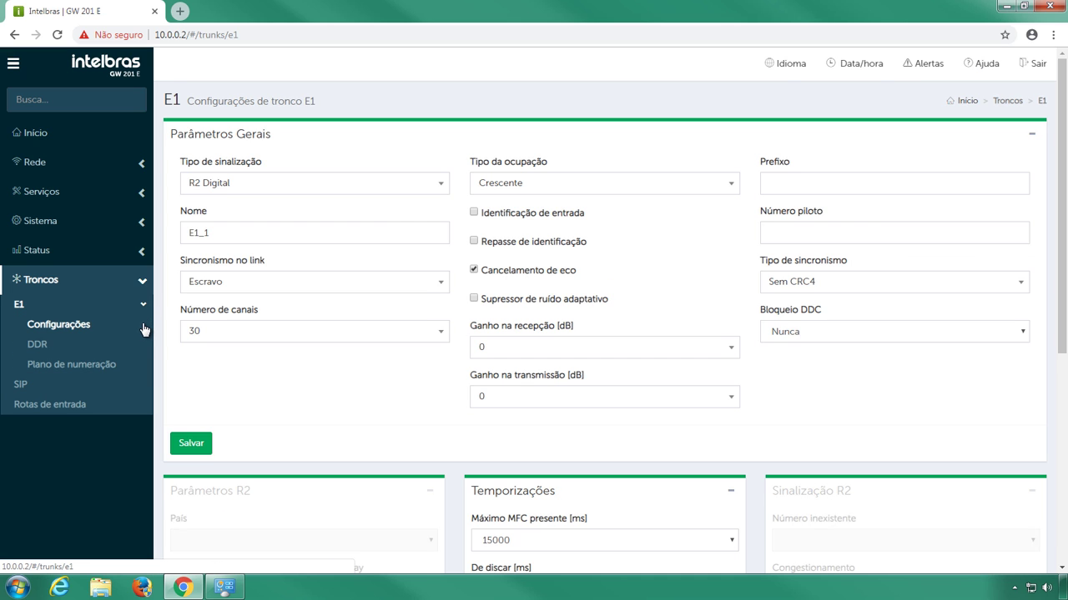
left_click(143, 324)
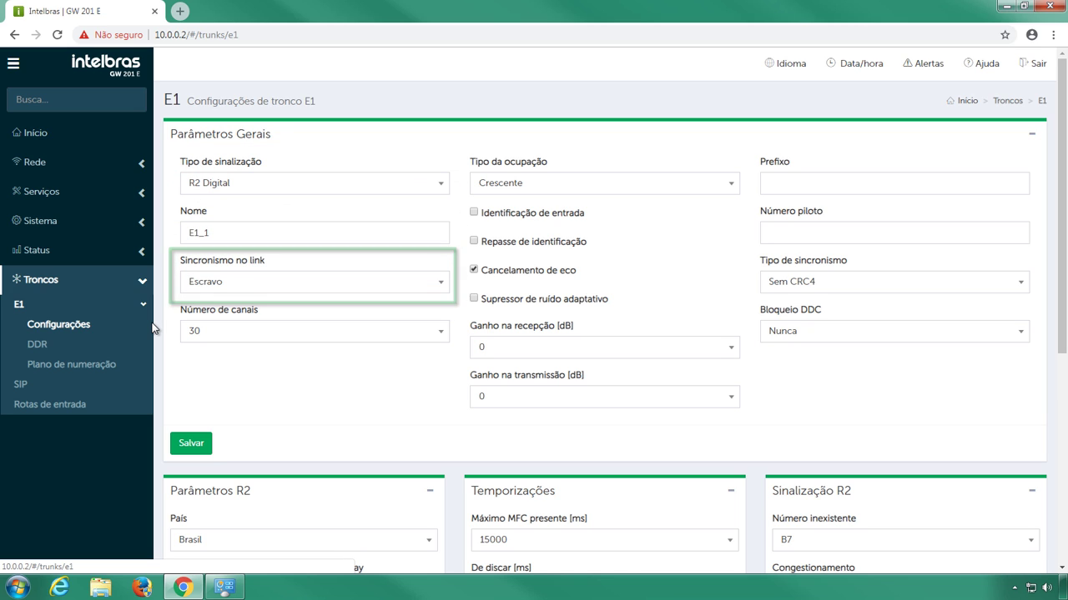
left_click(442, 282)
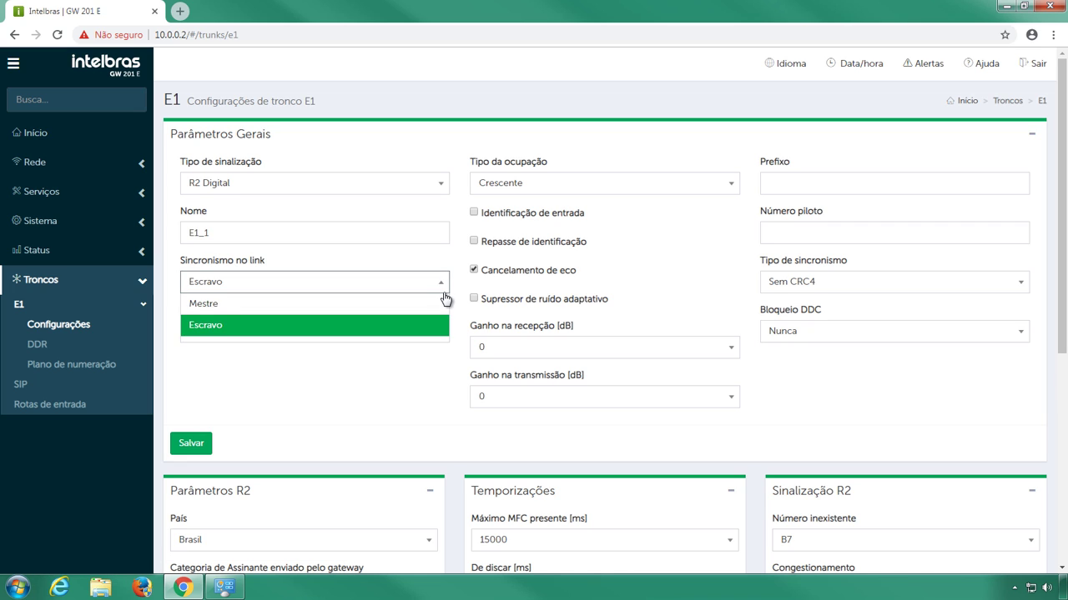
left_click(444, 303)
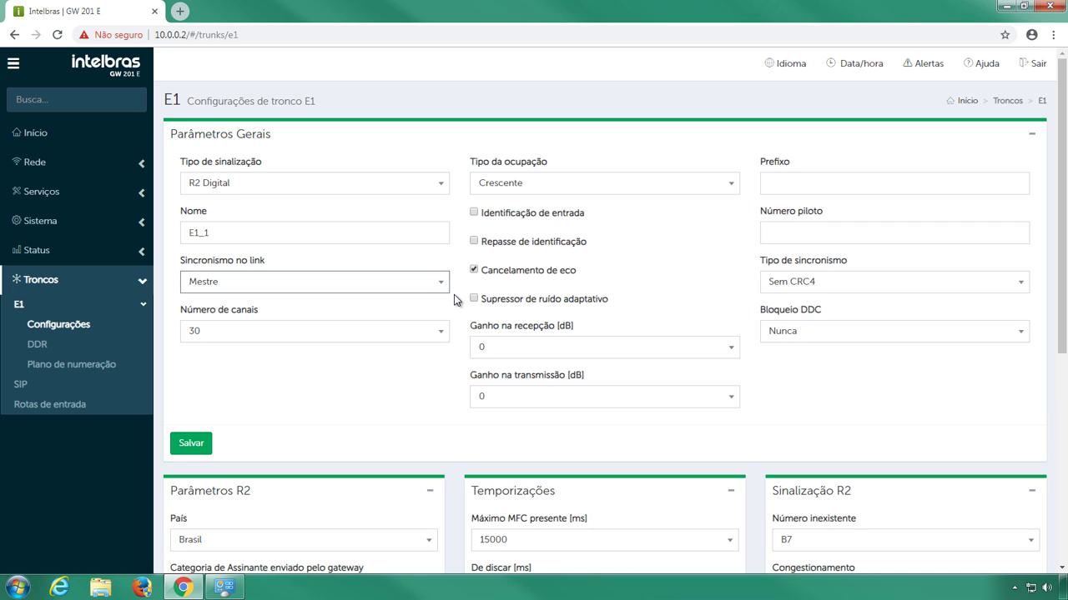
left_click(445, 332)
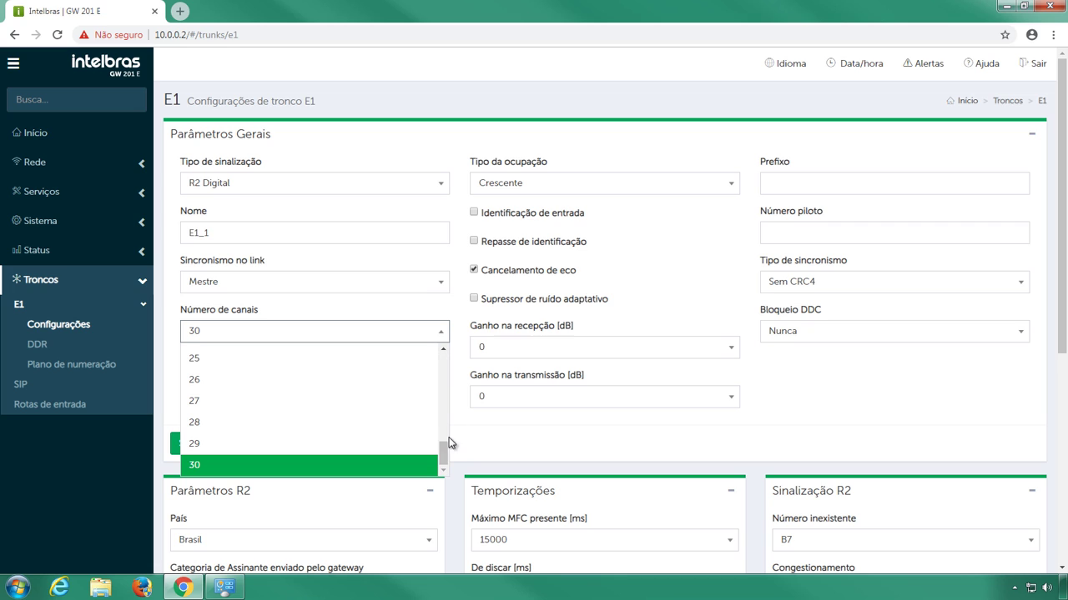
left_click_drag(443, 458, 447, 398)
left_click(424, 377)
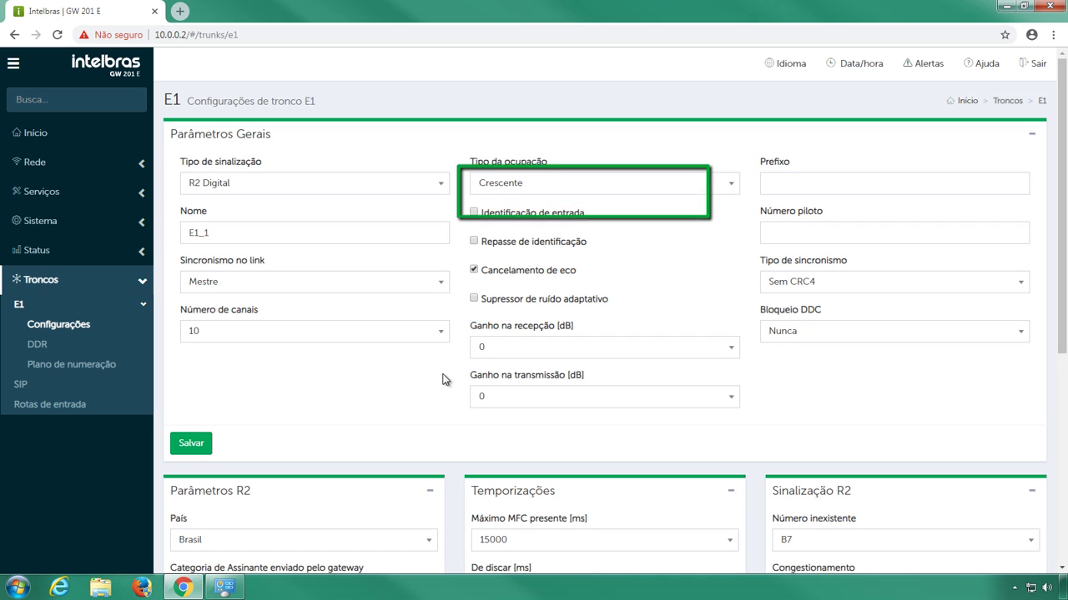
- Enable Repasse de identificação, then save and apply the E1 settings
left_click(474, 242)
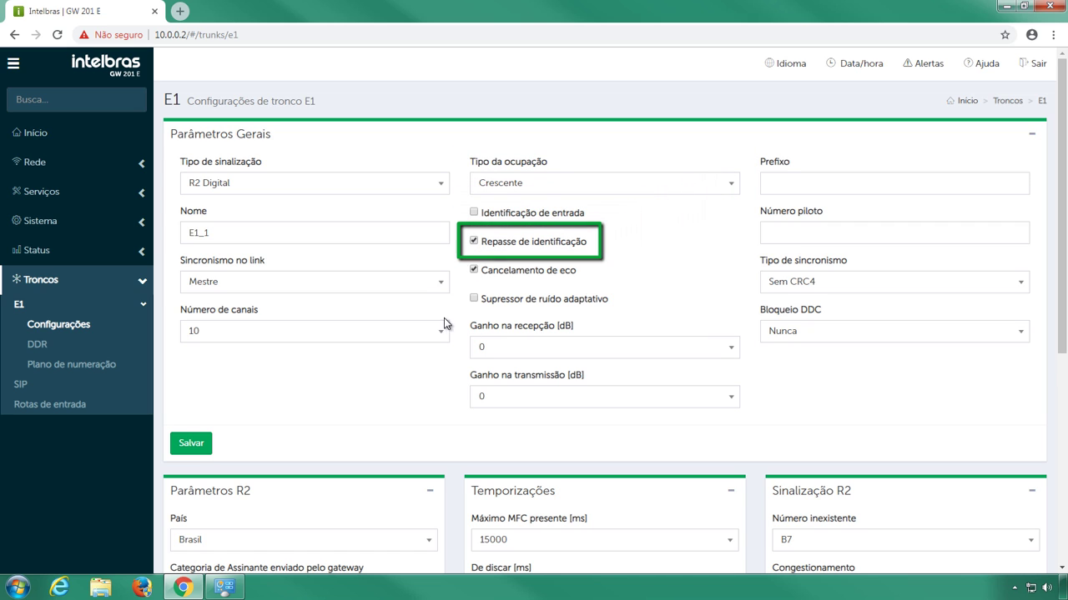
left_click(206, 443)
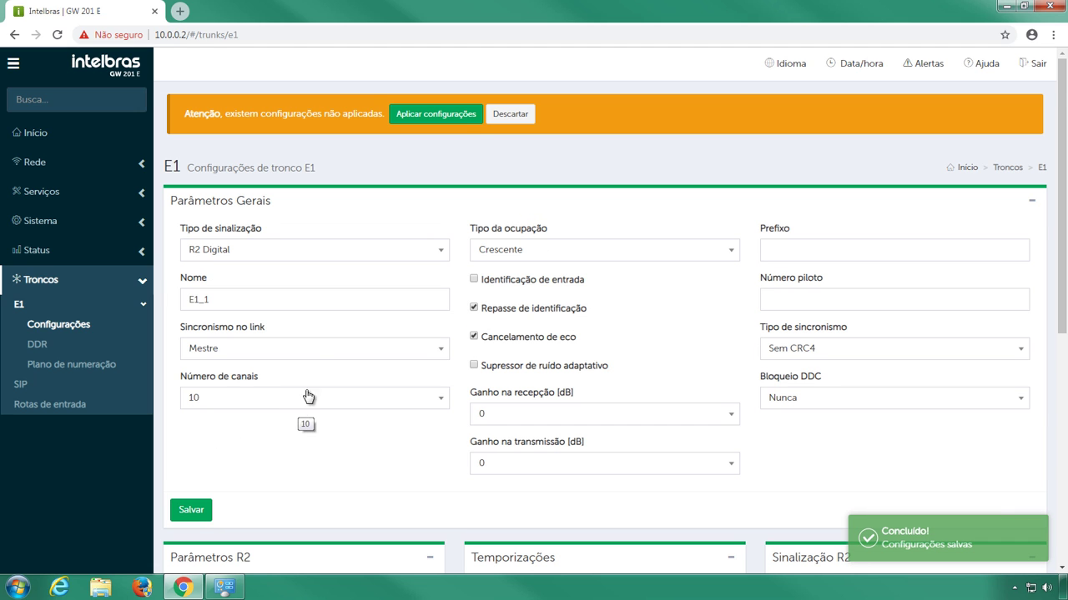
left_click(481, 126)
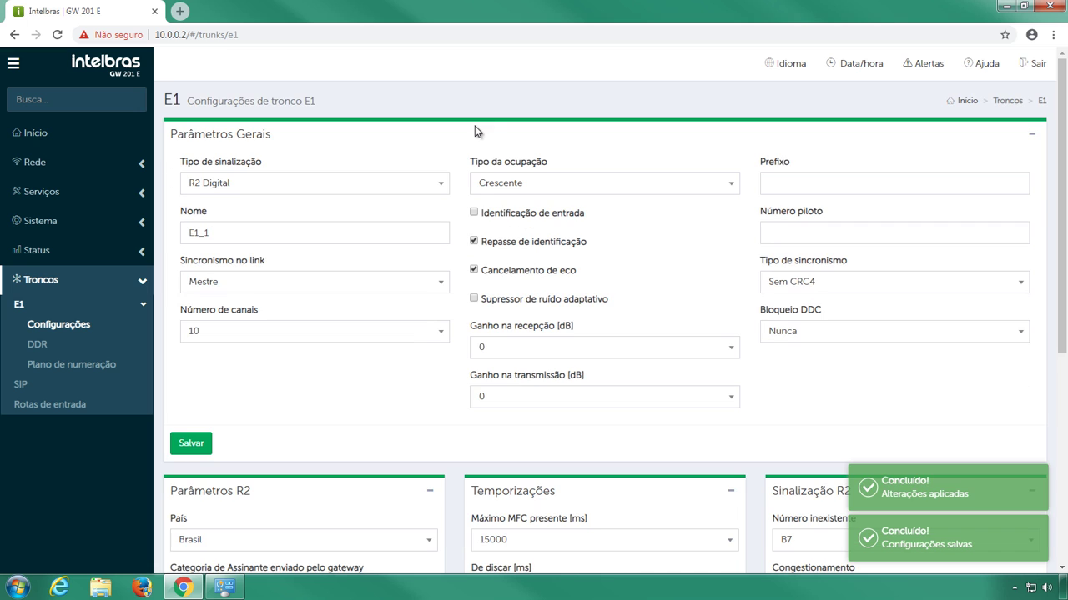
- Raise Número máximo de dígitos DNIS to 14 in Parâmetros R2, then save and apply
scroll(459, 148, "down", 5)
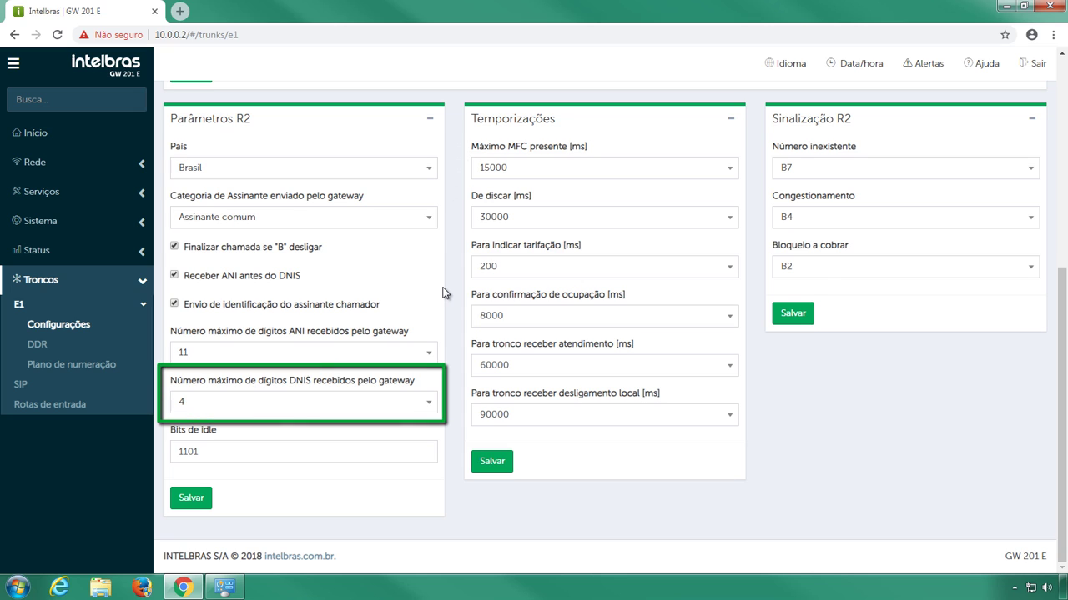
left_click(424, 401)
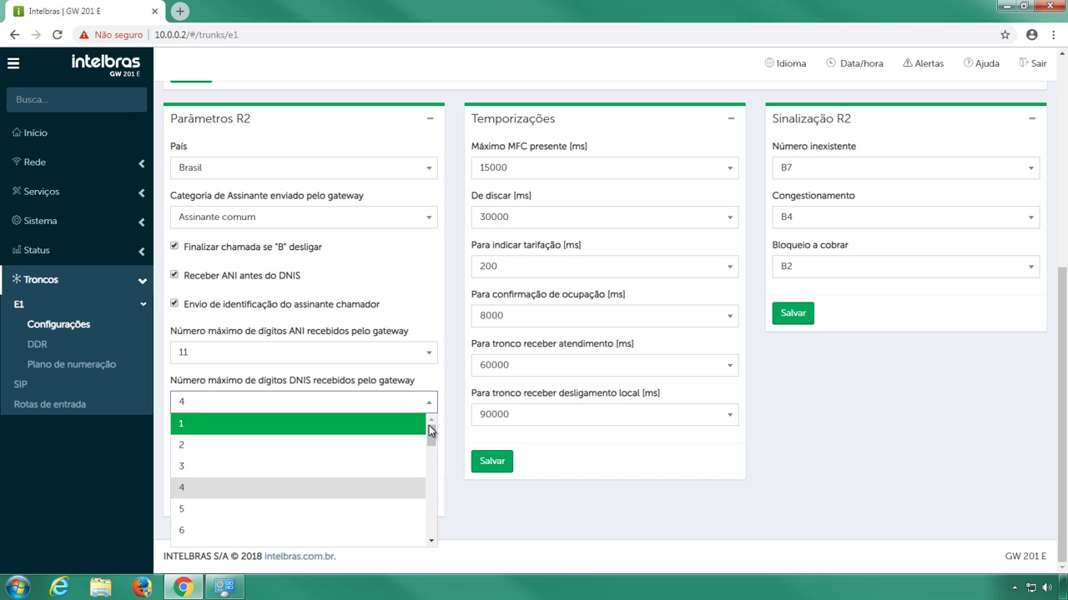
left_click_drag(431, 429, 430, 471)
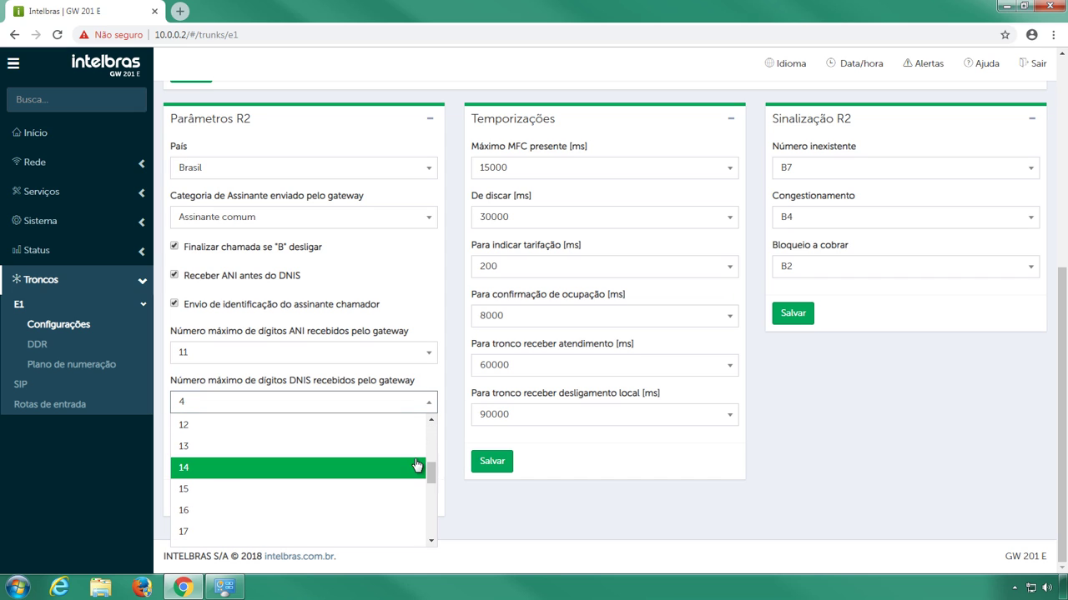
left_click(417, 466)
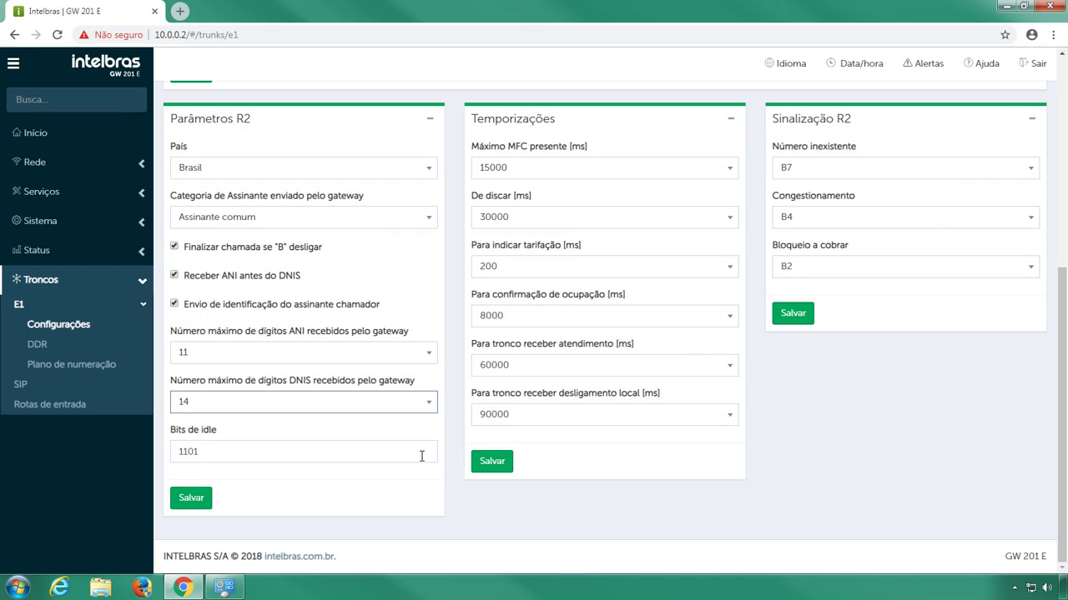
left_click(208, 509)
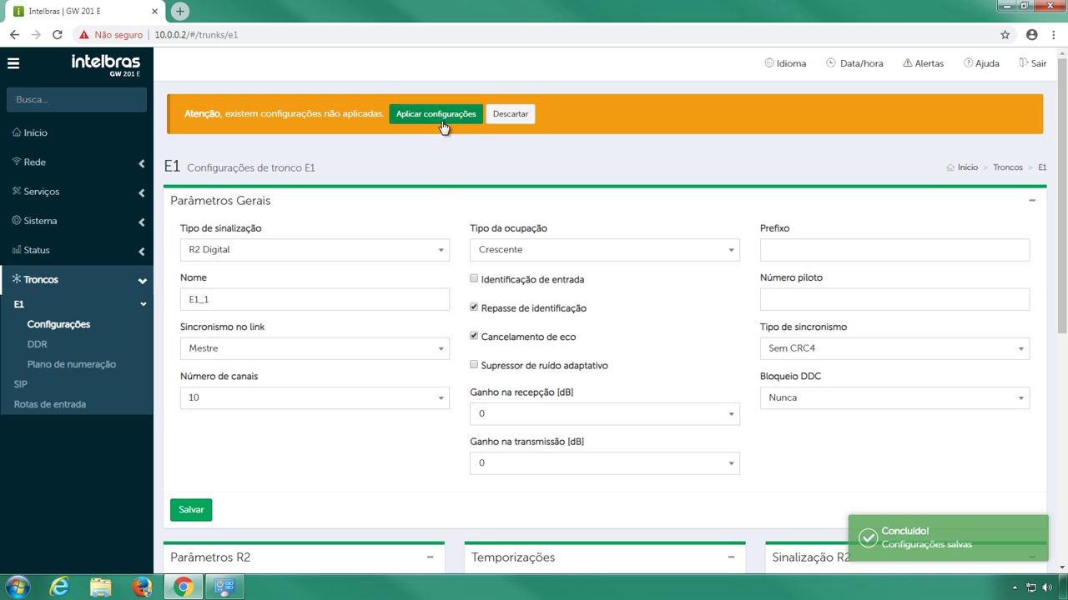
left_click(443, 124)
scroll(458, 165, "down", 5)
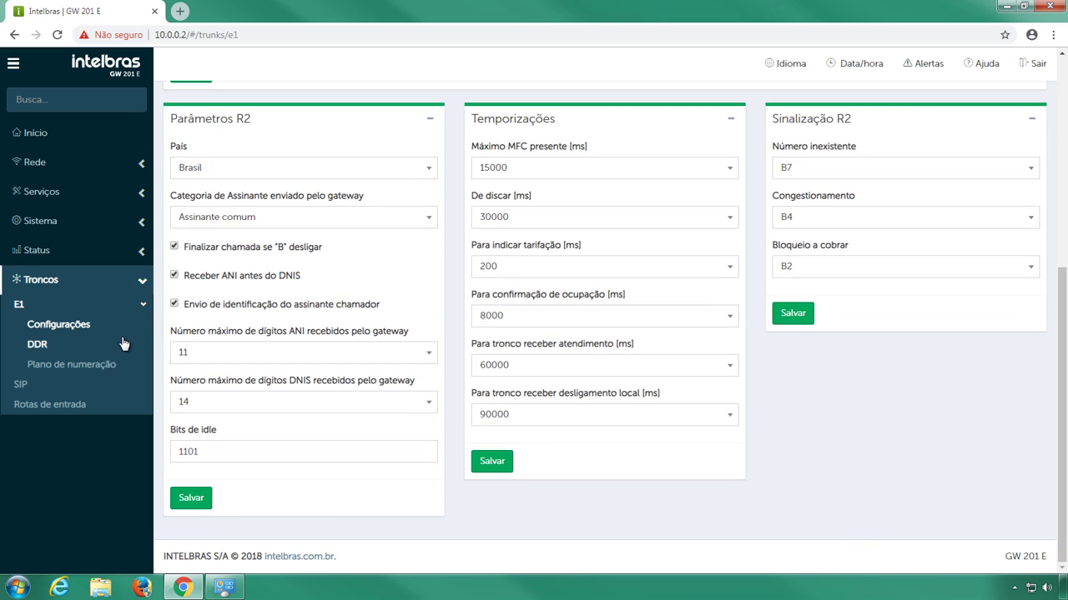
- Go to the E1 DDR section, then its empty Plano de numeração page
left_click(110, 351)
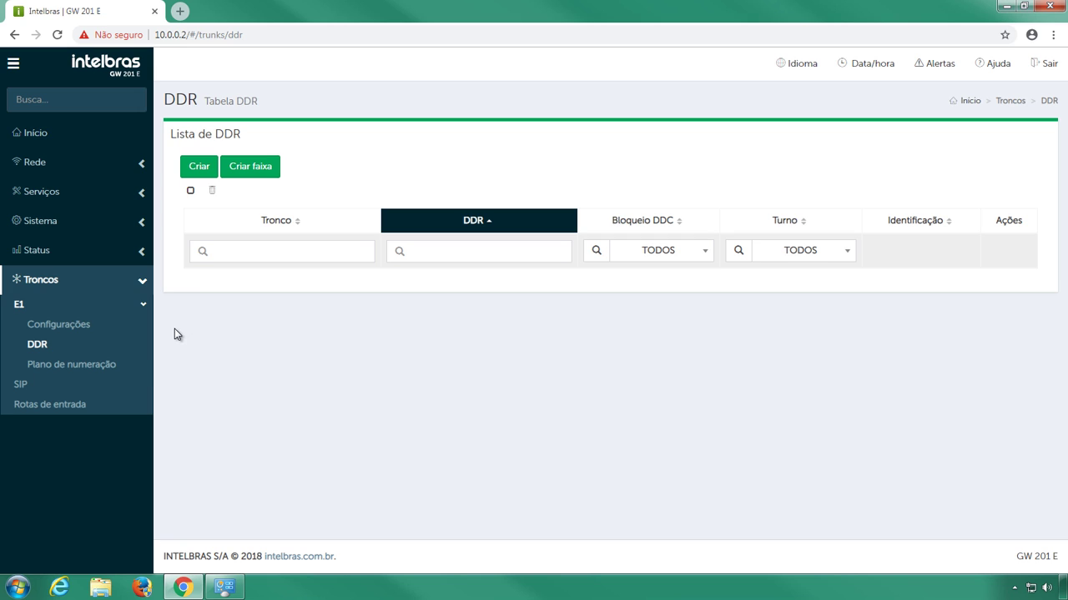
left_click(110, 366)
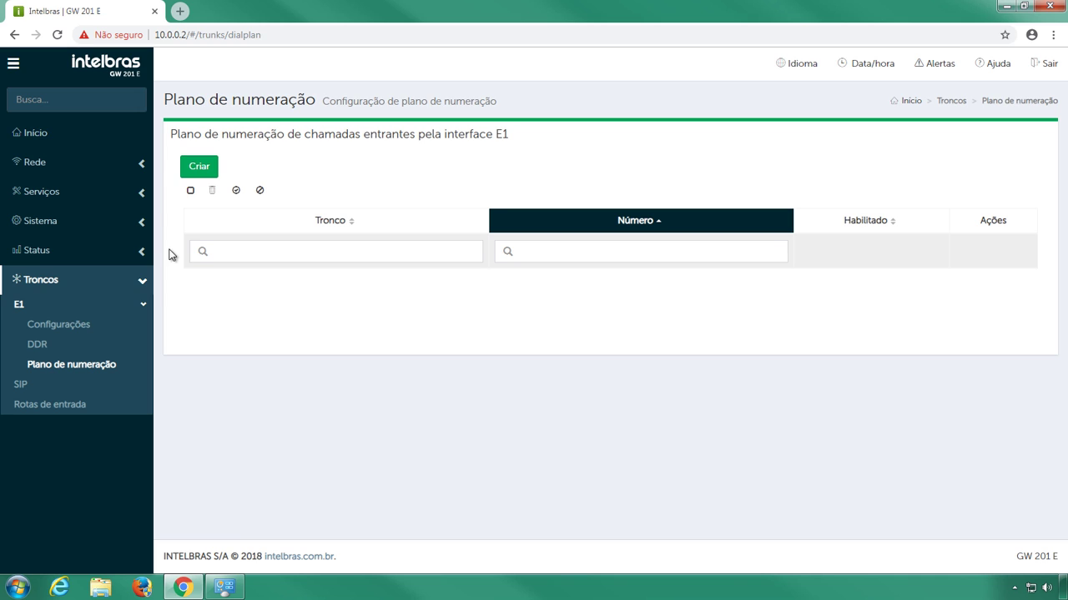
- Set the E1_1 dial plan entry's number pattern to [2-4]??????? and confirm it
left_click(189, 165)
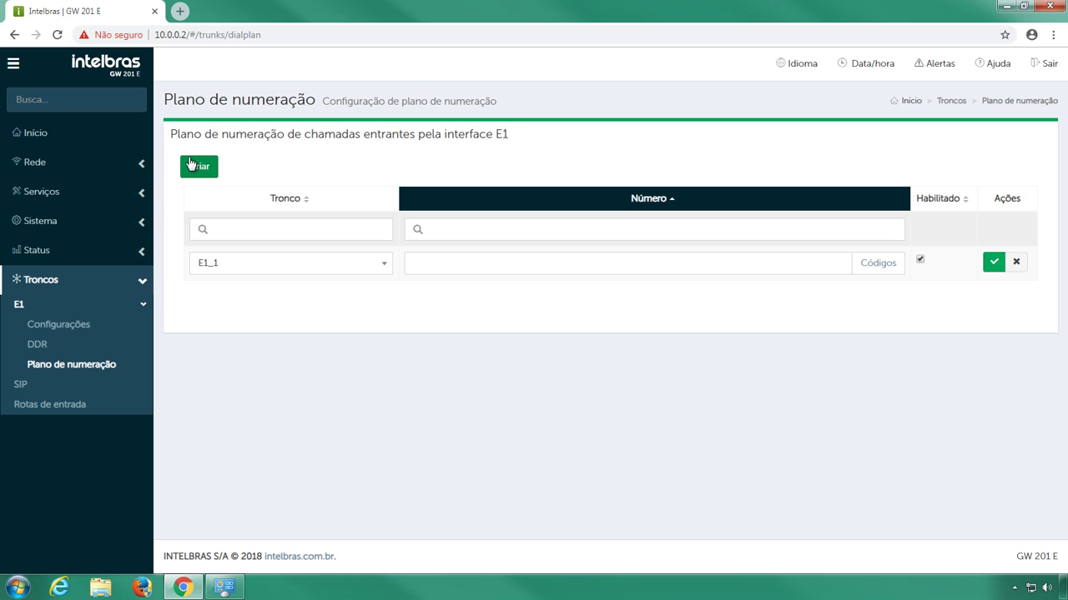
left_click(423, 265)
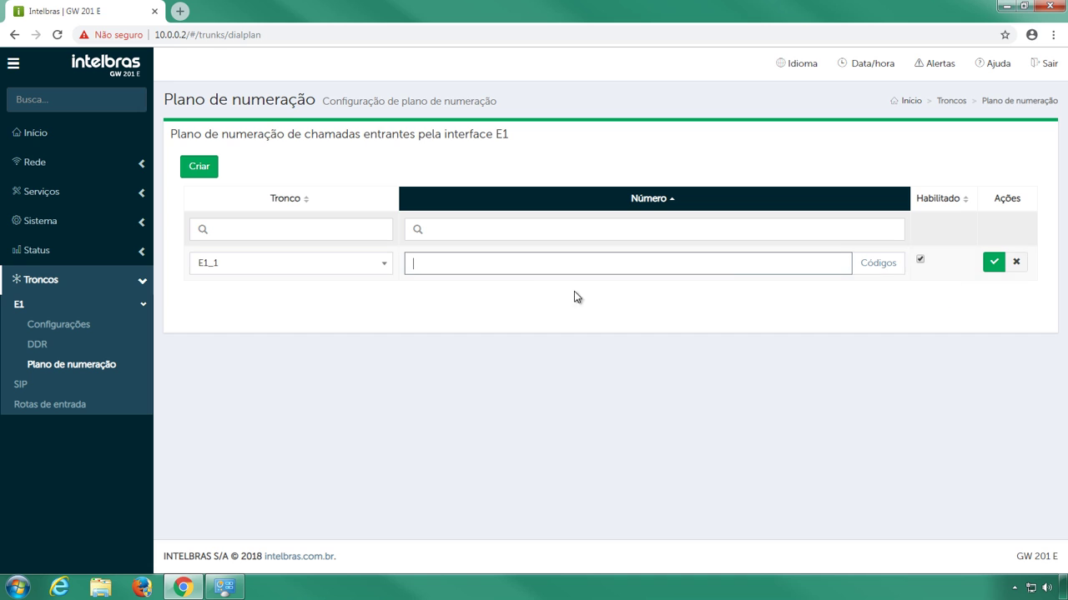
left_click(889, 262)
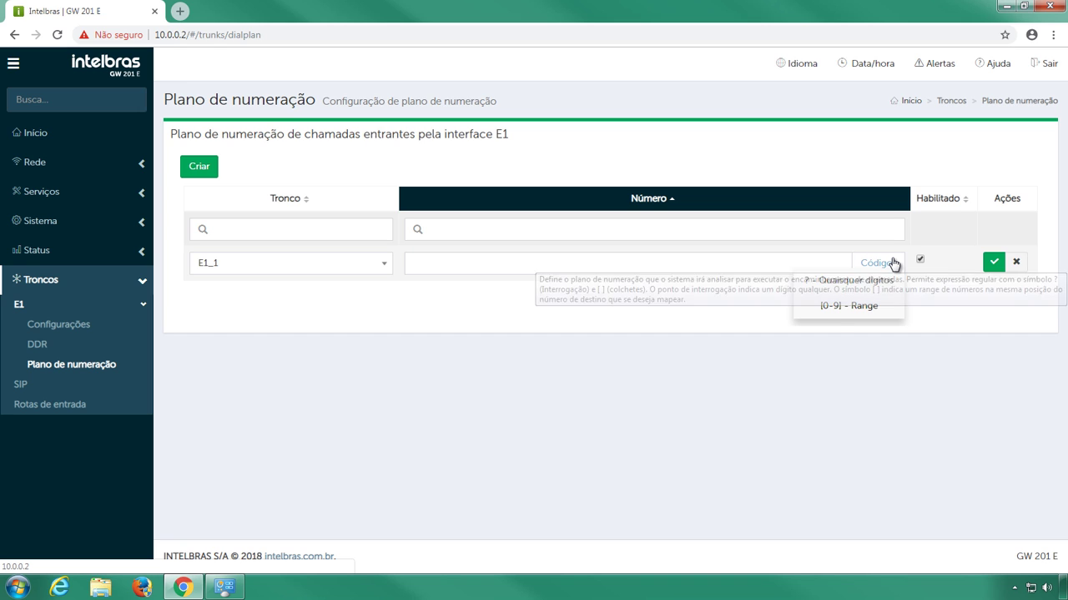
left_click(879, 307)
left_click(422, 261)
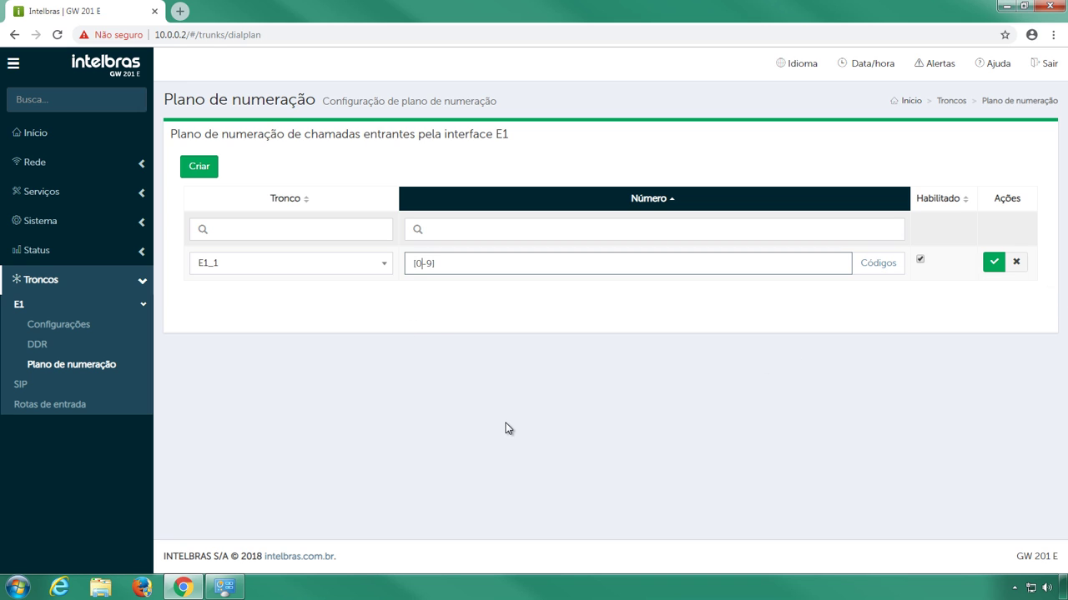
key("BackSpace")
type("2-4]???????")
left_click(993, 262)
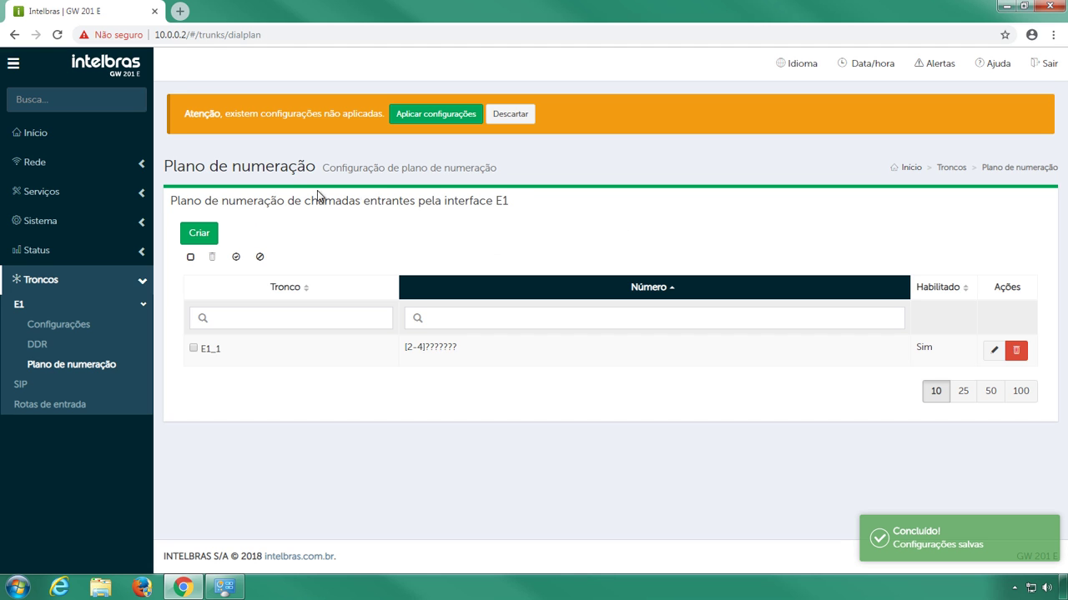
- Add a second E1_1 dial plan entry 9???????? and apply the configuration
left_click(214, 231)
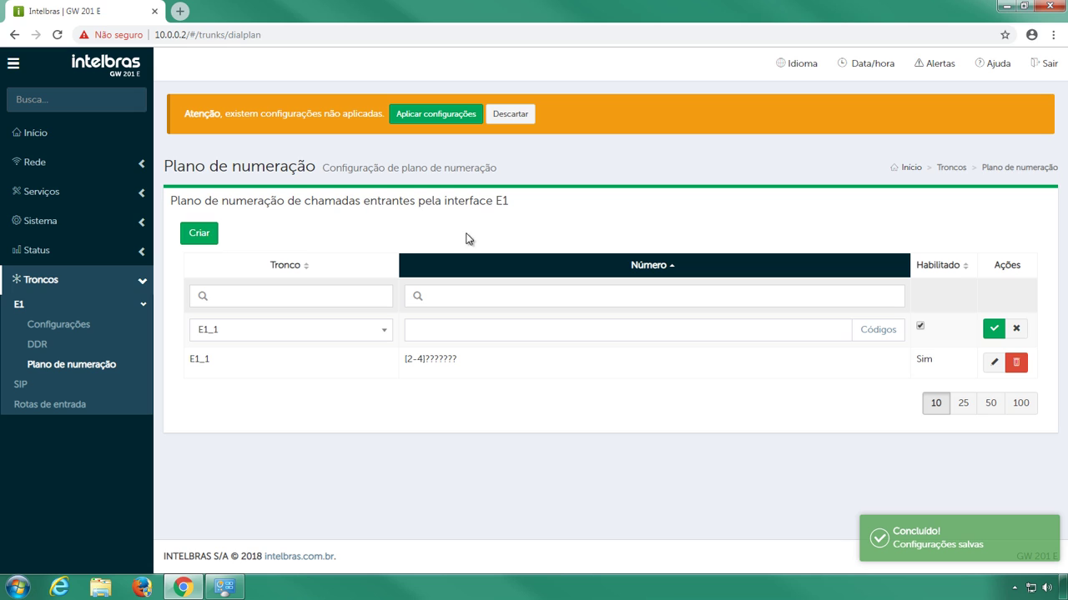
left_click(621, 329)
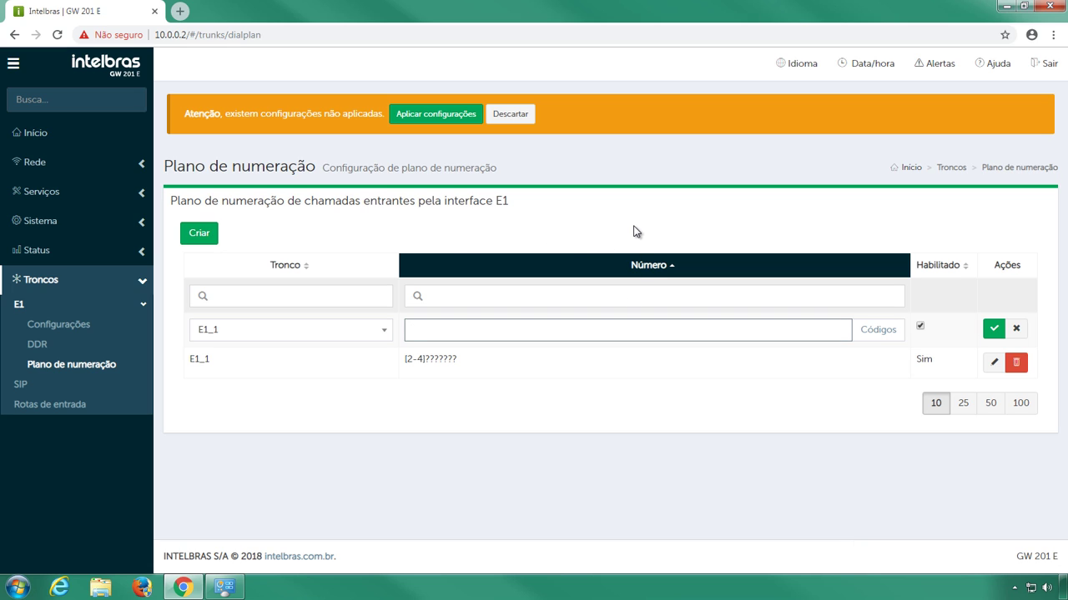
type("9????????")
left_click(992, 329)
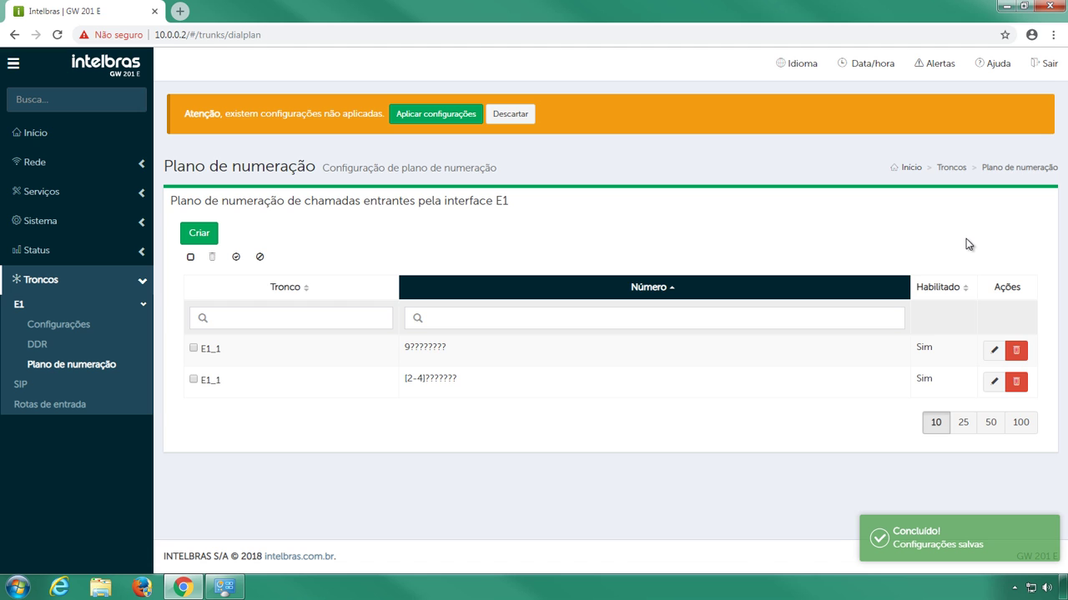
left_click(472, 118)
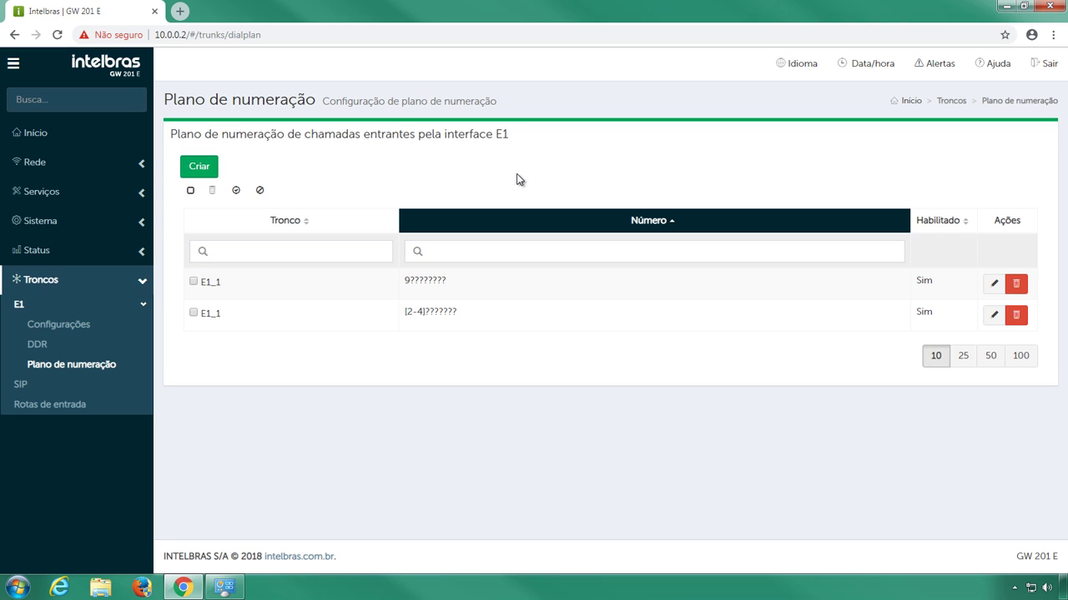
- Create a new inbound route named E1_SIP accepting any received number (*)
left_click(114, 409)
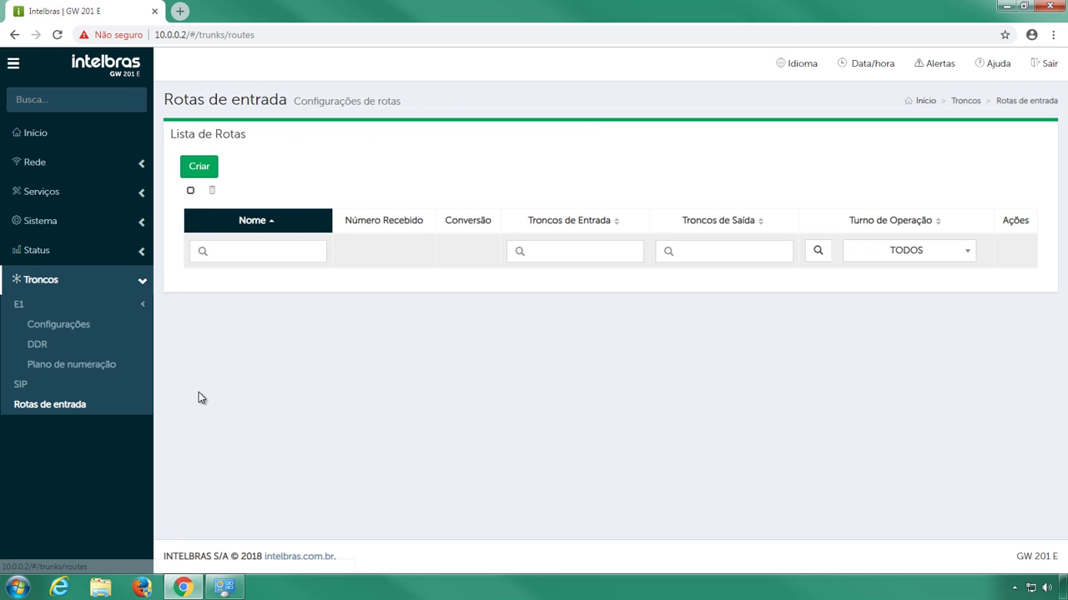
left_click(215, 170)
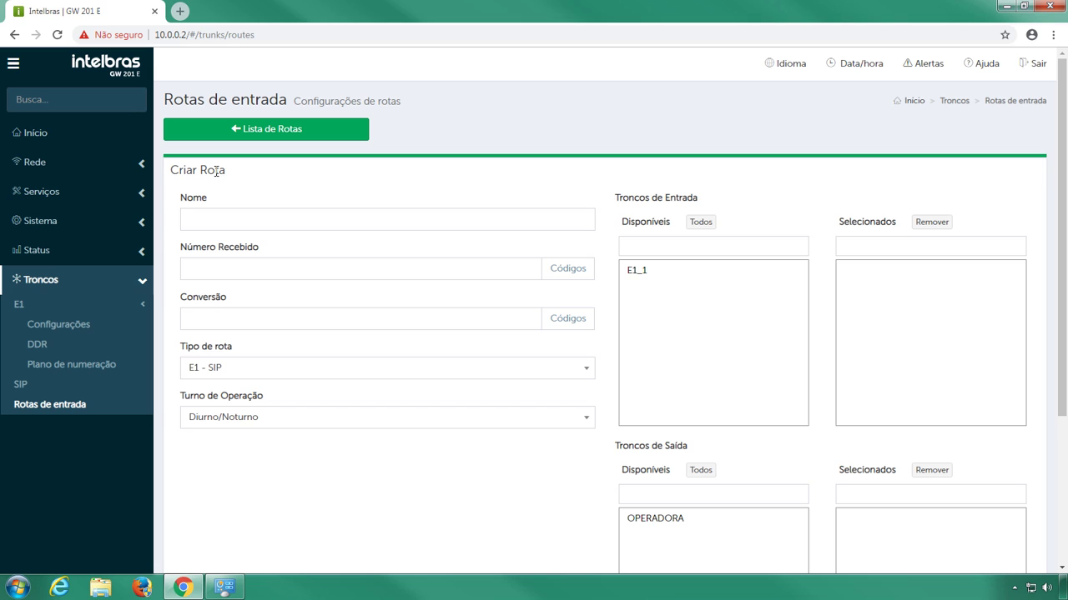
left_click(226, 218)
type("E")
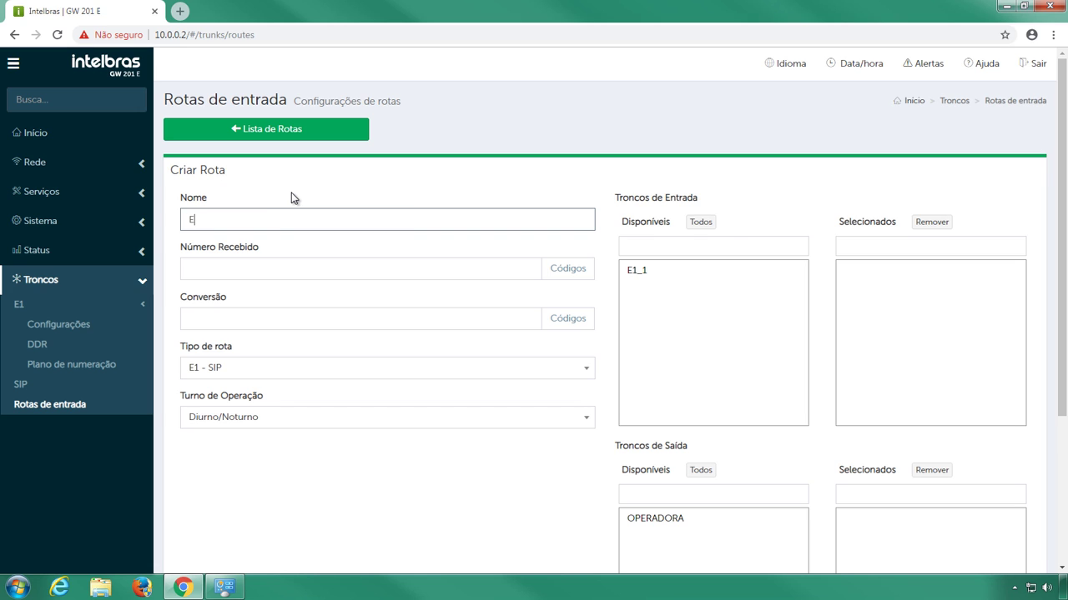
type("1_SIP")
left_click(292, 197)
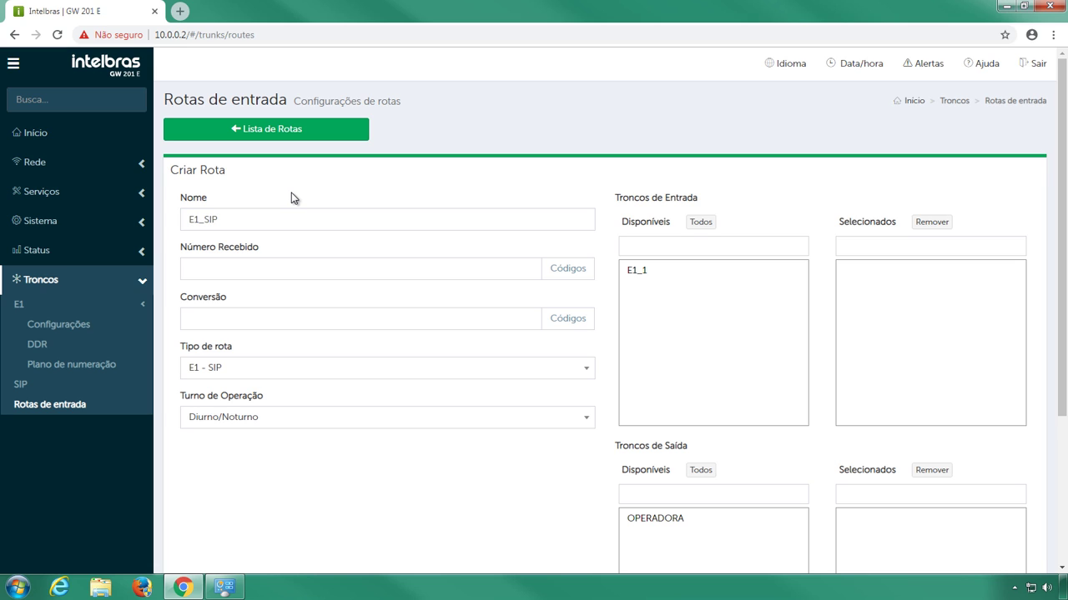
left_click(560, 267)
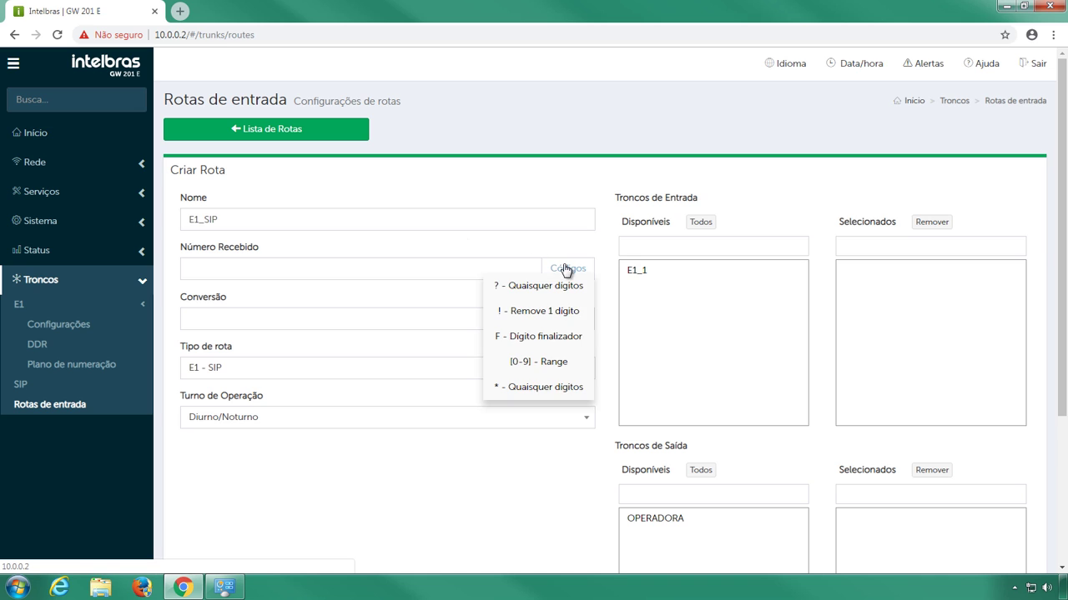
left_click(588, 388)
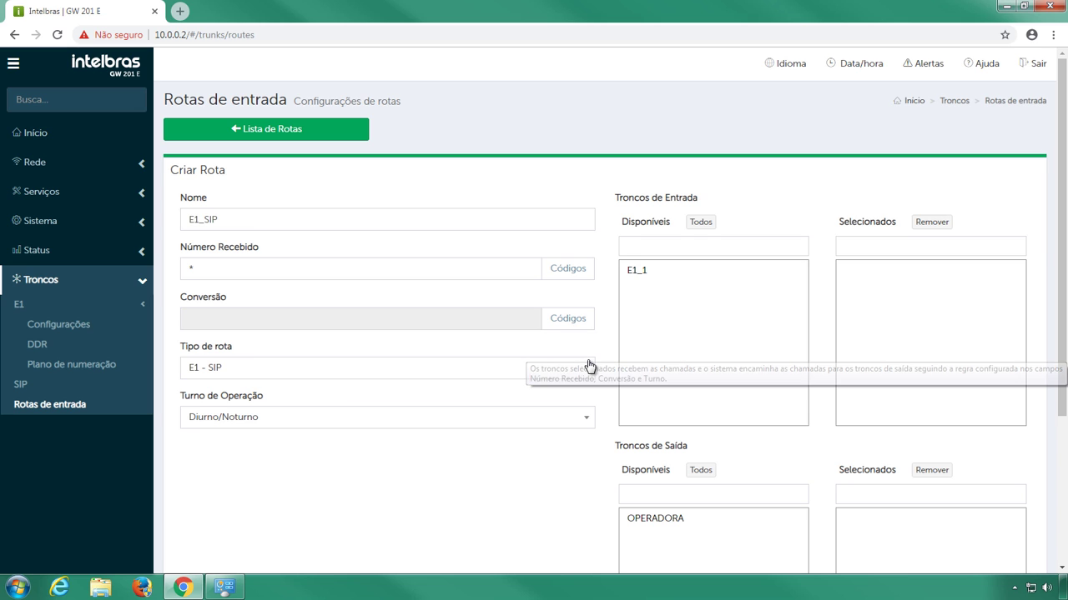
- Make E1_SIP an E1 - SIP route from E1_1 to OPERADORA, then save and apply
left_click(586, 367)
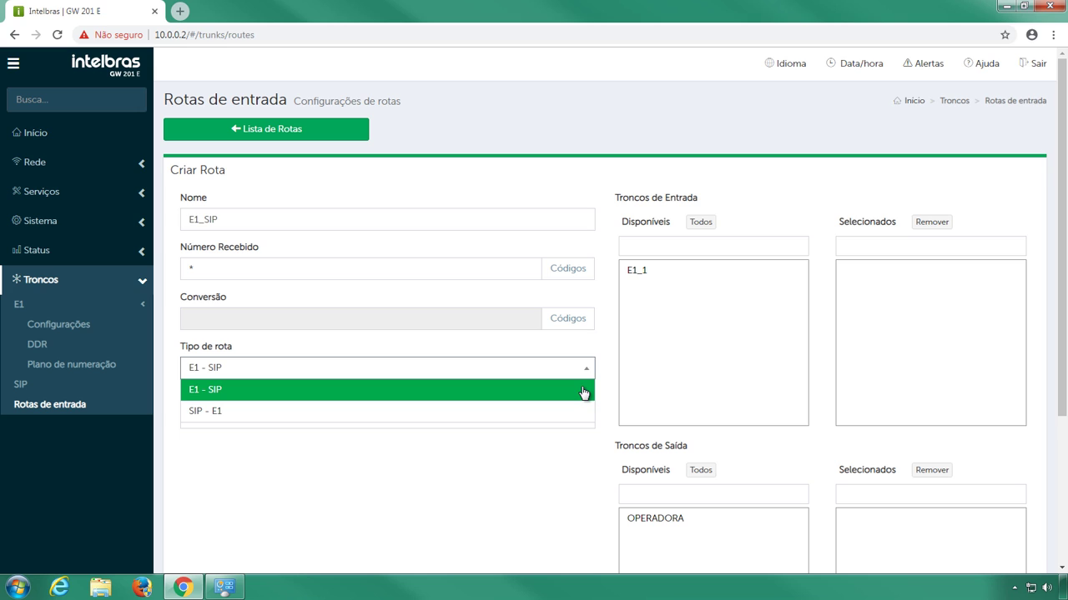
left_click(582, 388)
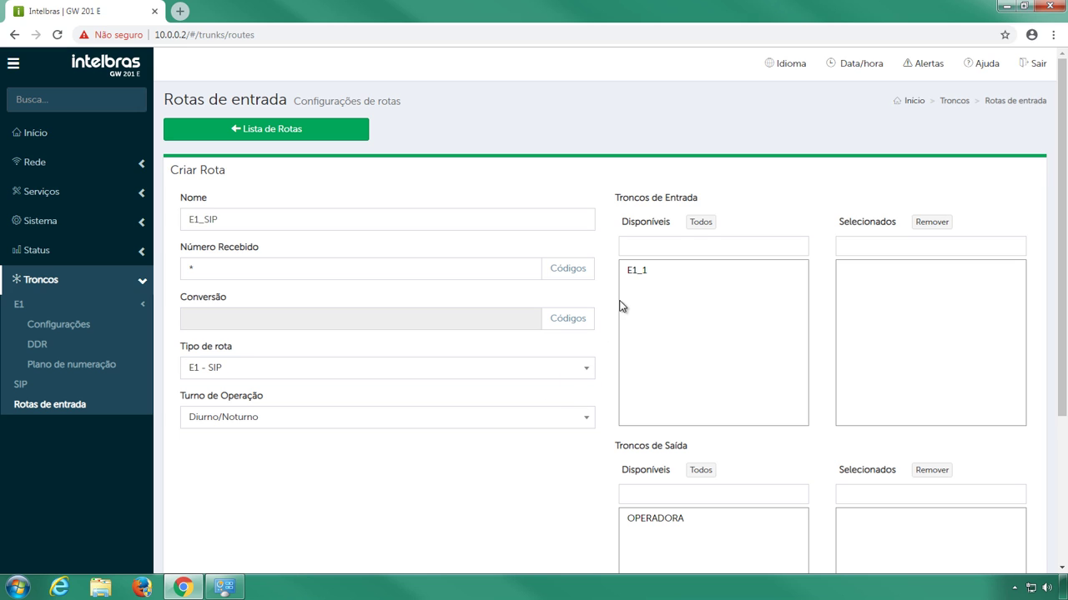
left_click(638, 275)
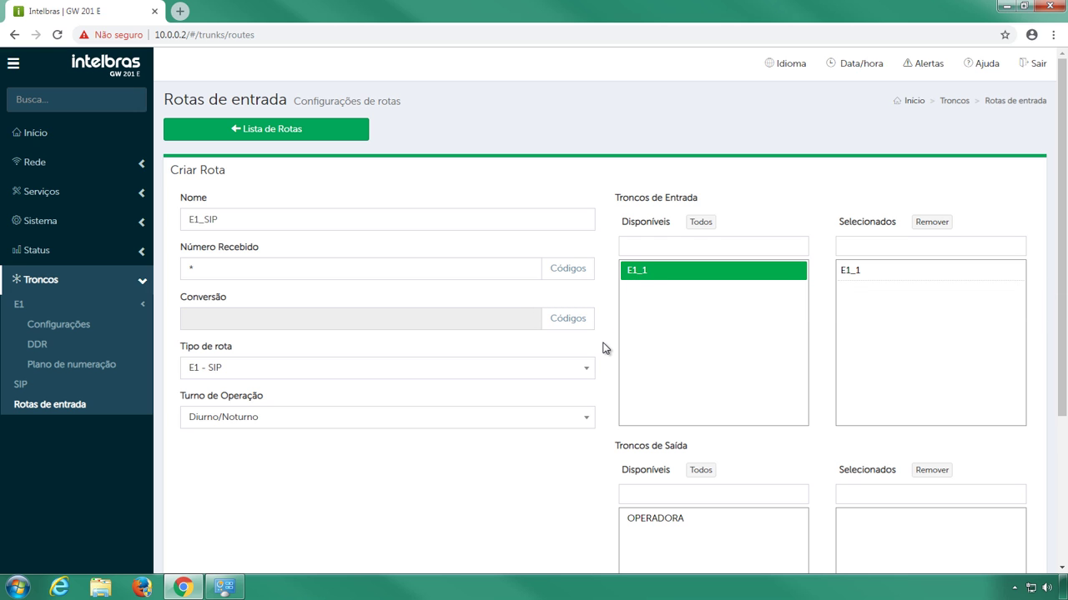
scroll(606, 348, "down", 2)
left_click(632, 386)
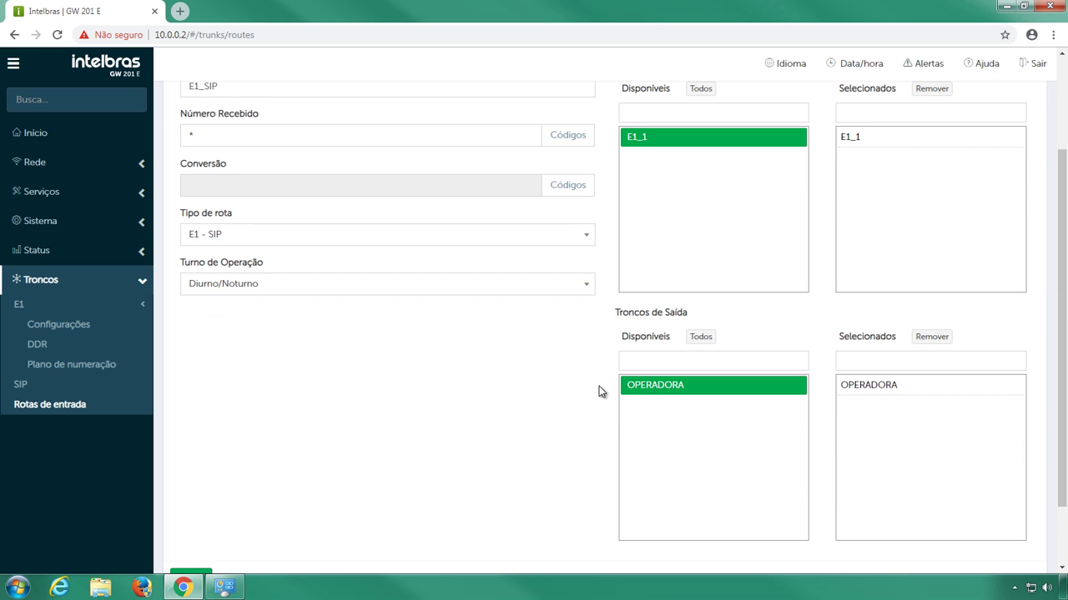
scroll(1065, 327, "down", 1)
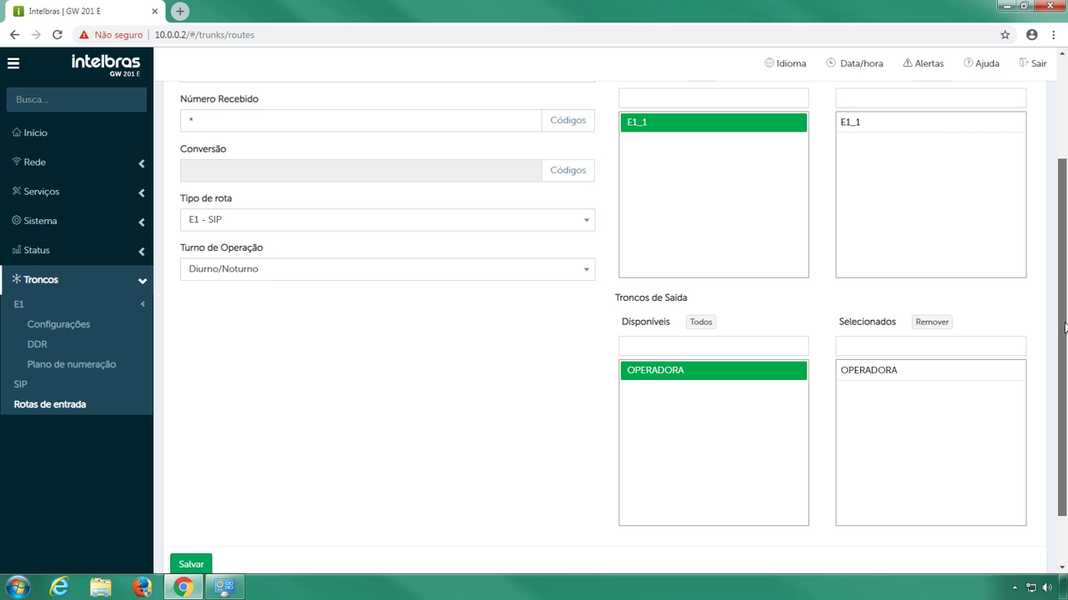
scroll(422, 445, "down", 2)
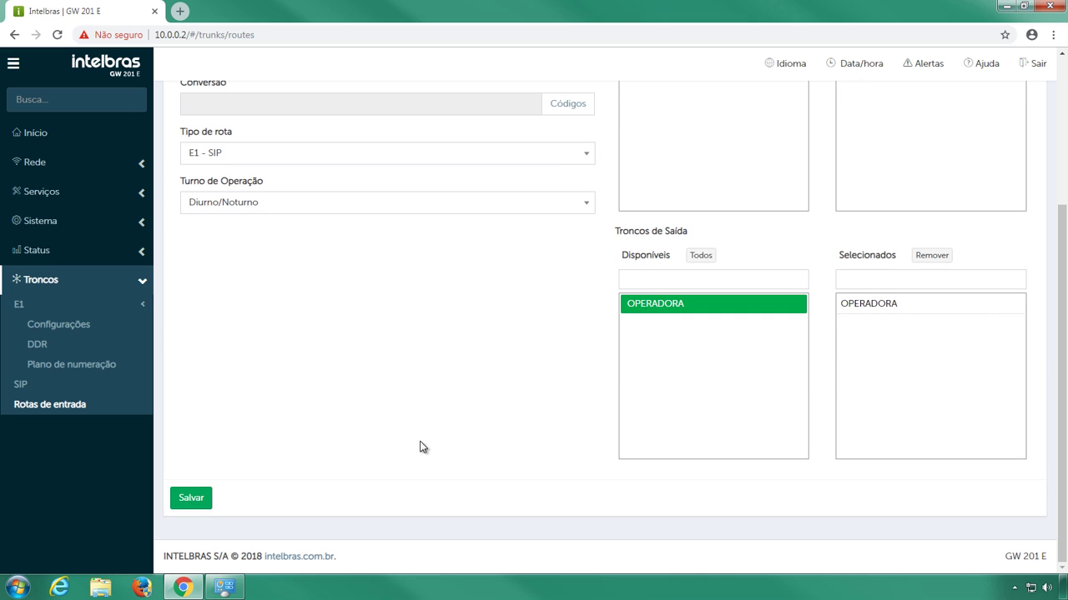
left_click(191, 500)
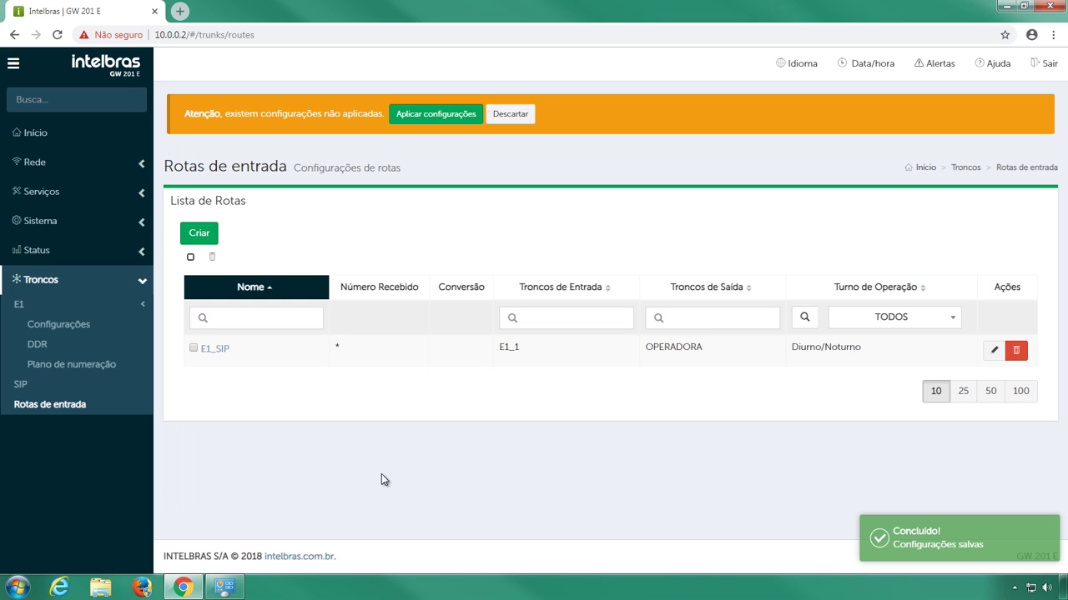
left_click(475, 119)
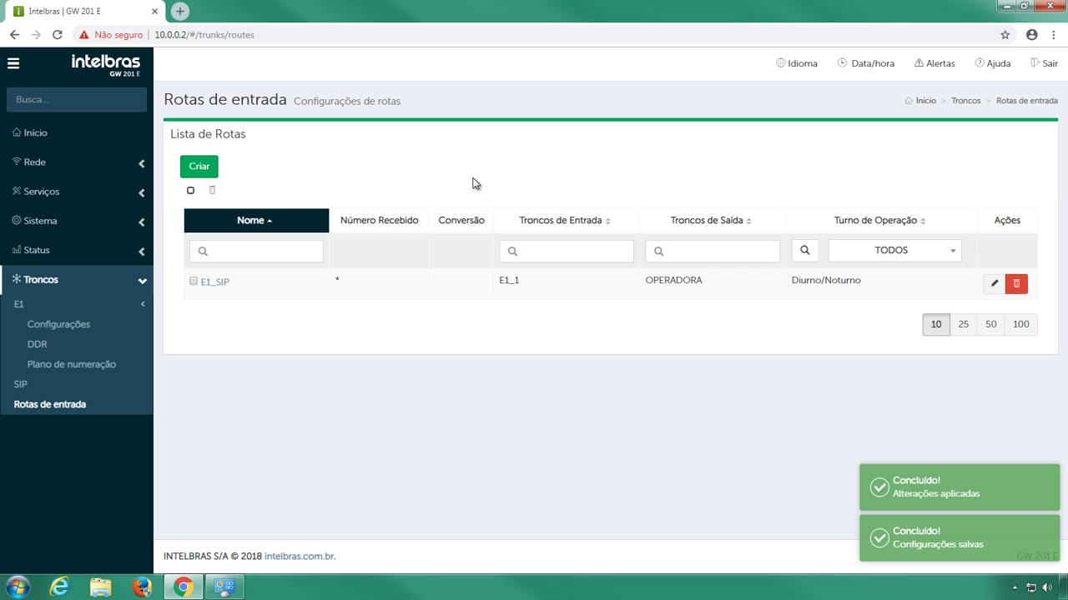
- Create inbound route SIP_E1 with received number !!!!!!???? converted to ????
left_click(199, 167)
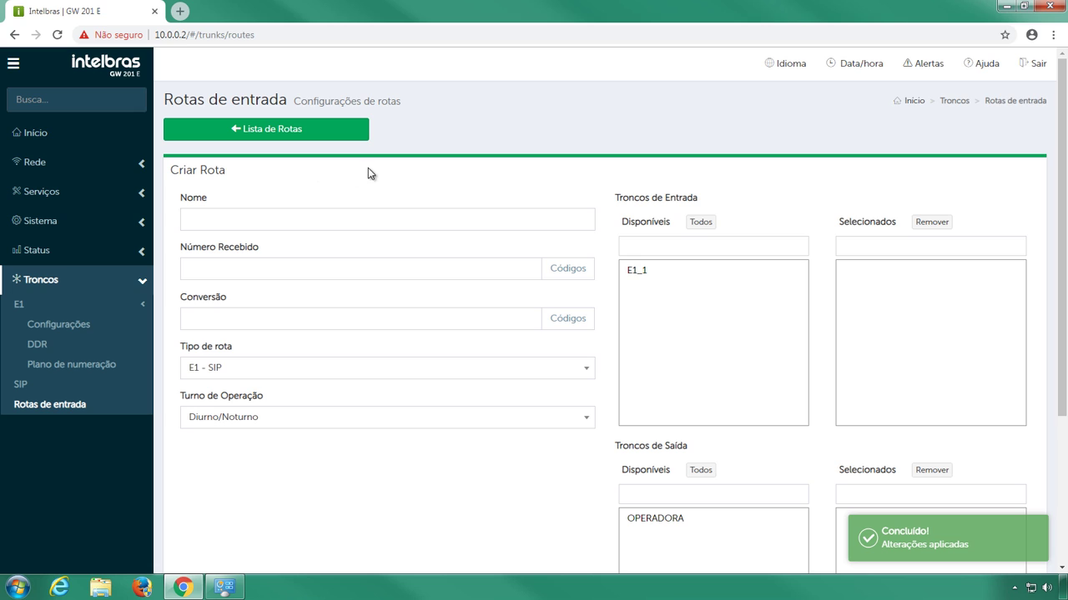
left_click(367, 213)
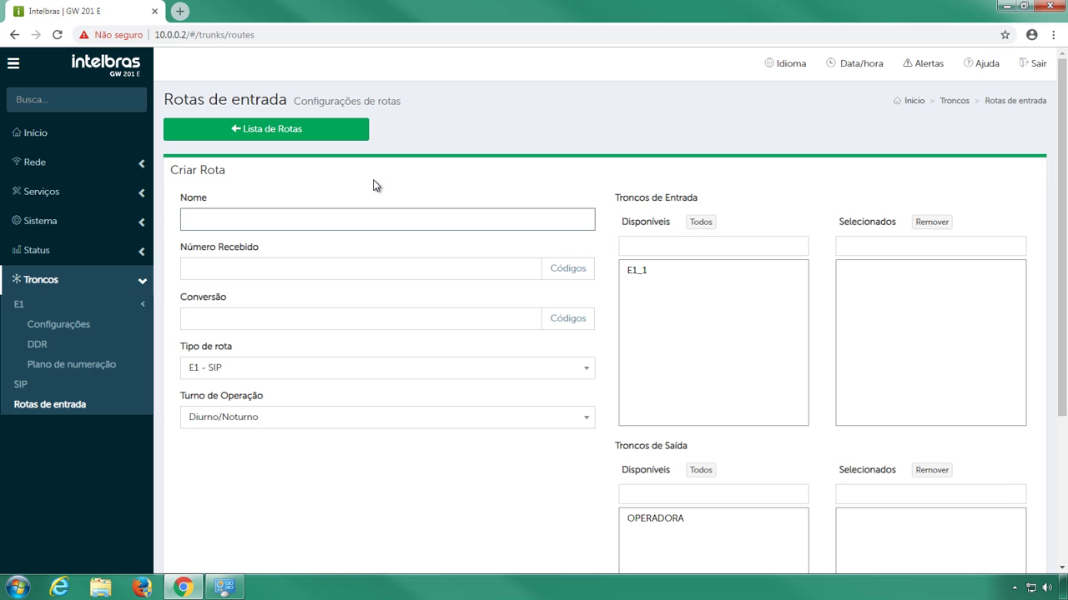
type("SIP_E1")
left_click(371, 266)
type("!!")
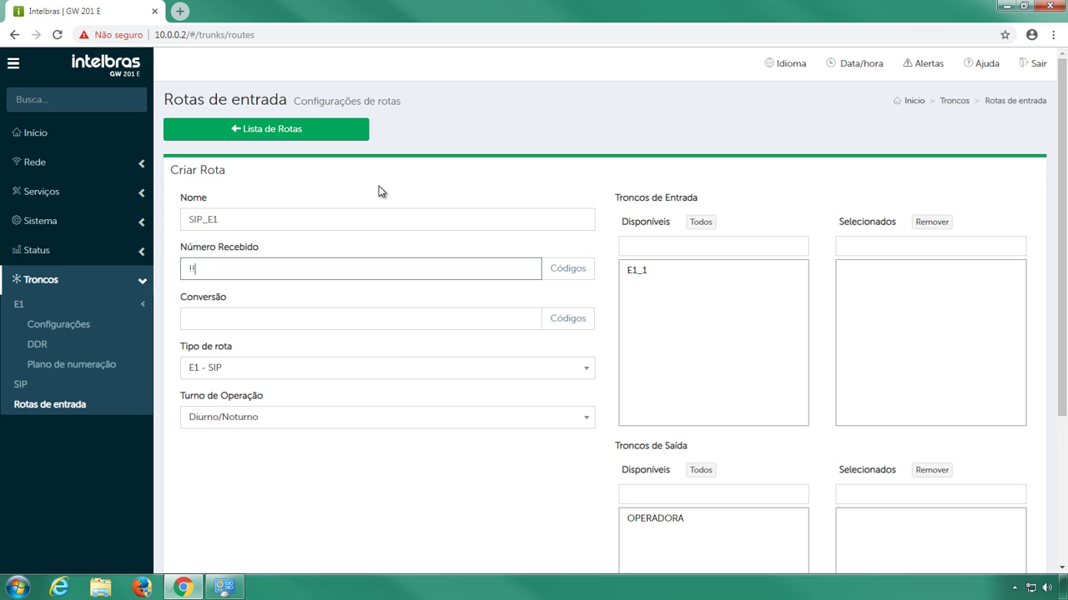
type("!!!!????")
left_click(297, 312)
type("????")
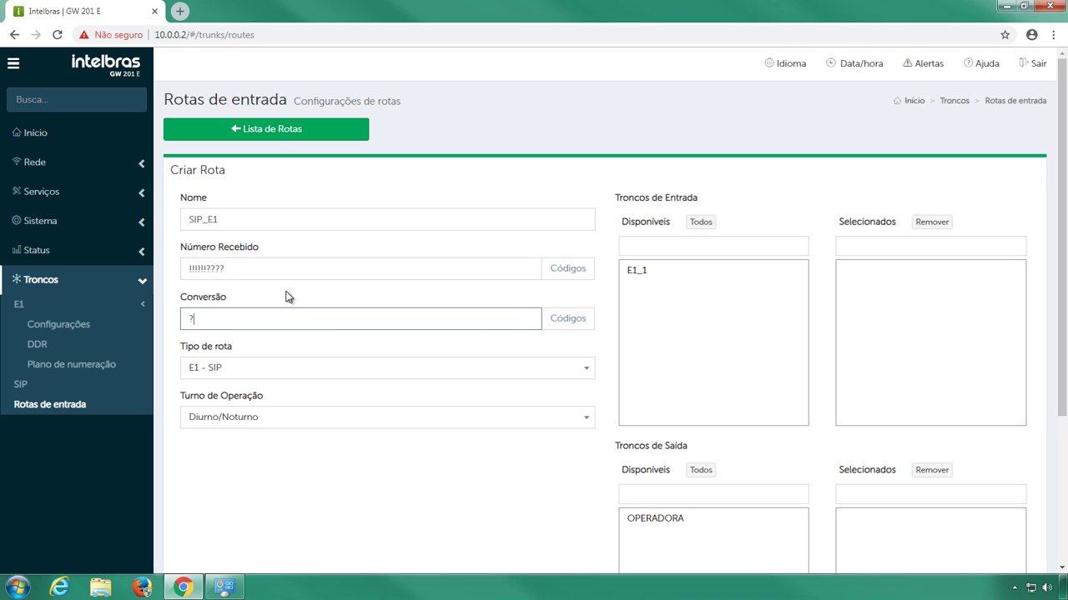
left_click(285, 297)
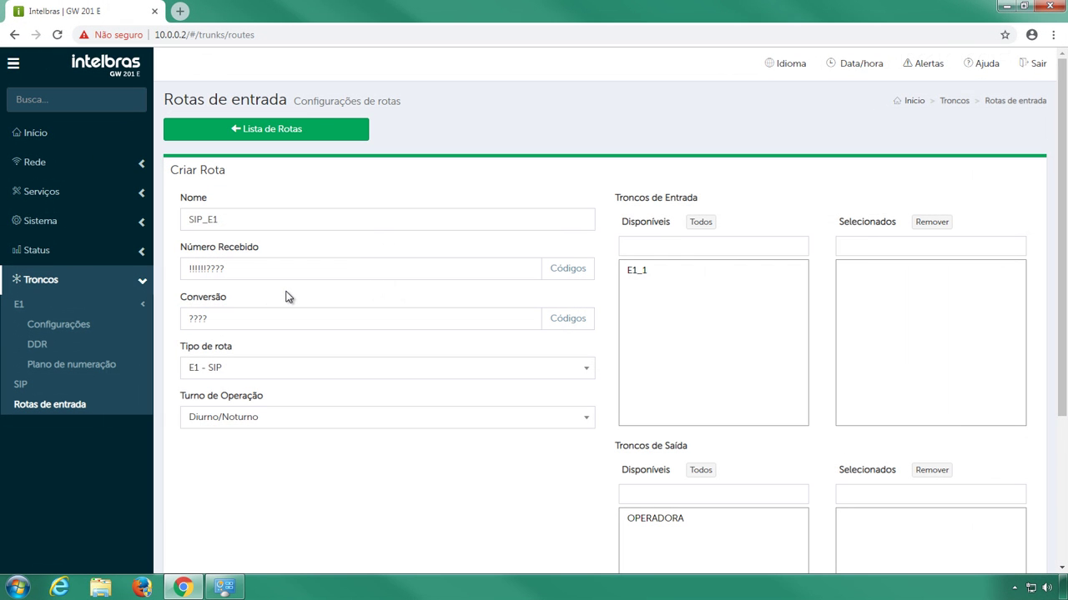
- Set SIP_E1 to type SIP - E1, from OPERADORA to E1_1, and save it
left_click(584, 376)
left_click(562, 411)
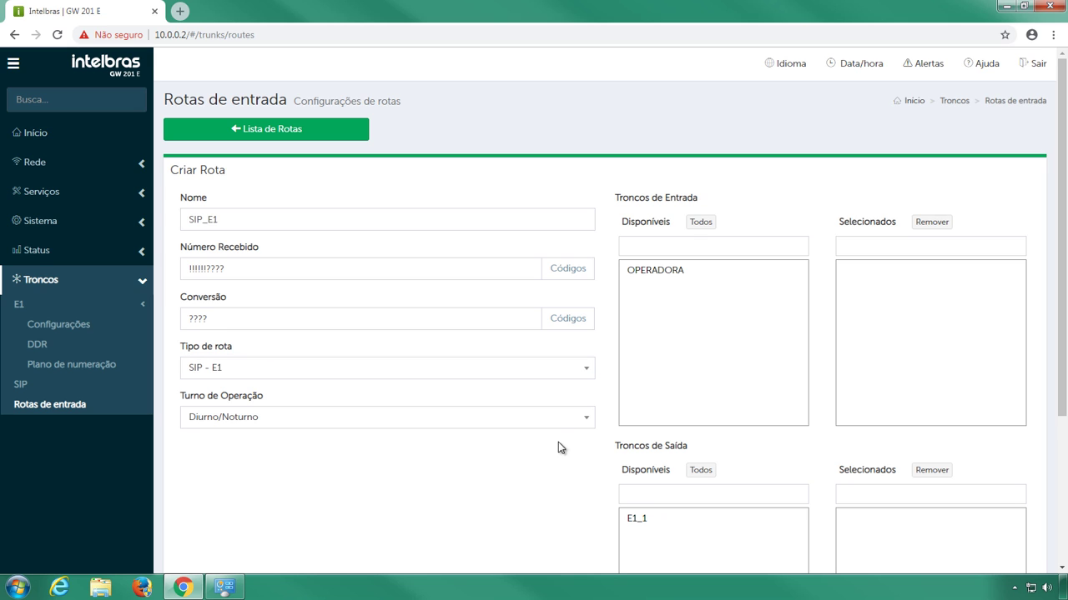
left_click(676, 275)
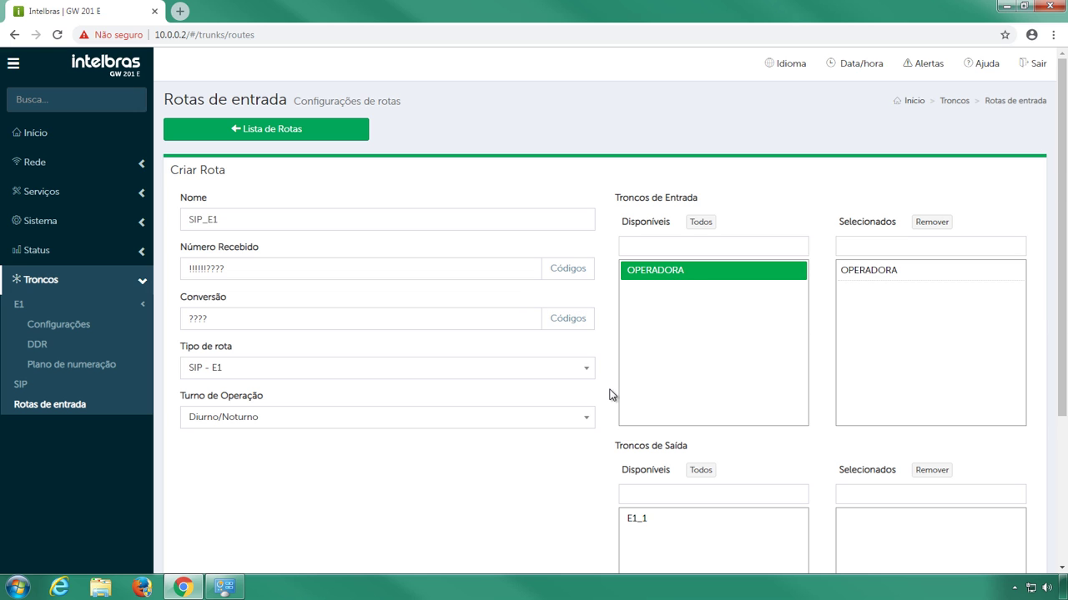
scroll(605, 397, "down", 2)
left_click(628, 389)
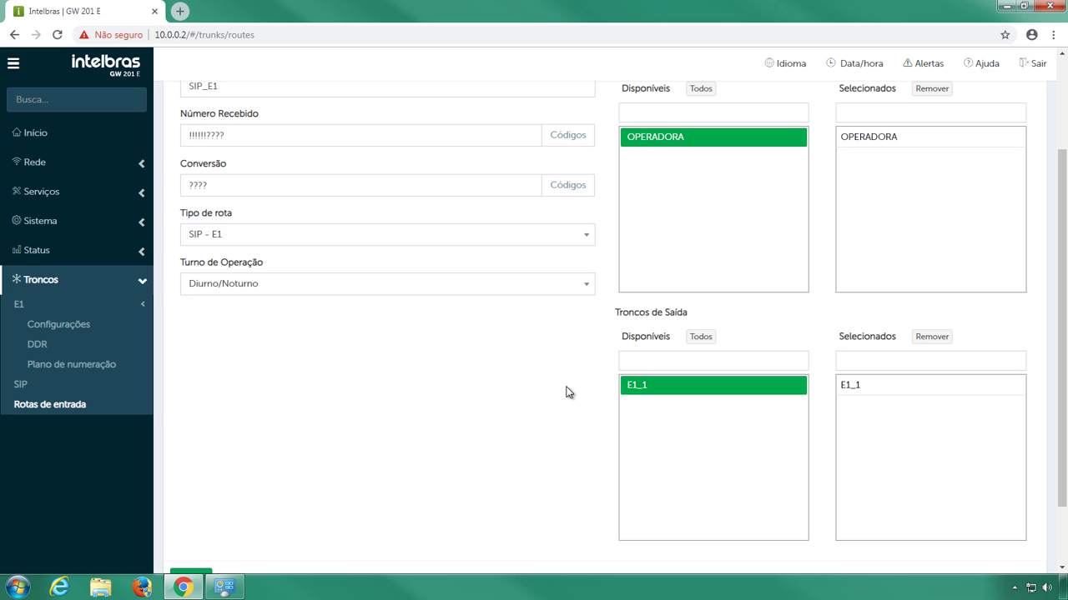
scroll(566, 392, "down", 2)
left_click(209, 499)
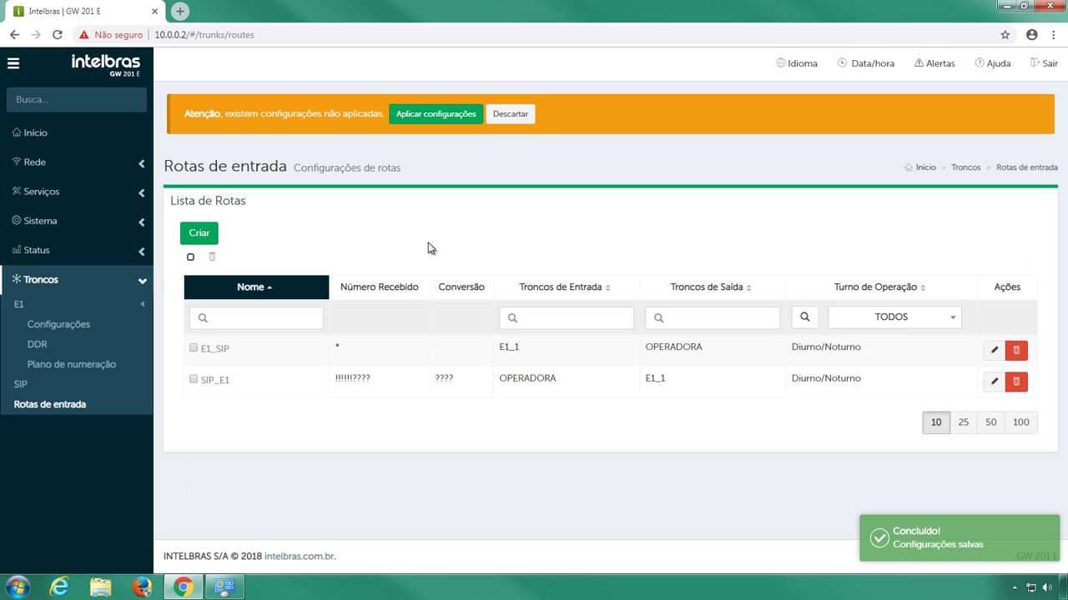
- Apply the pending inbound route configuration changes
left_click(477, 119)
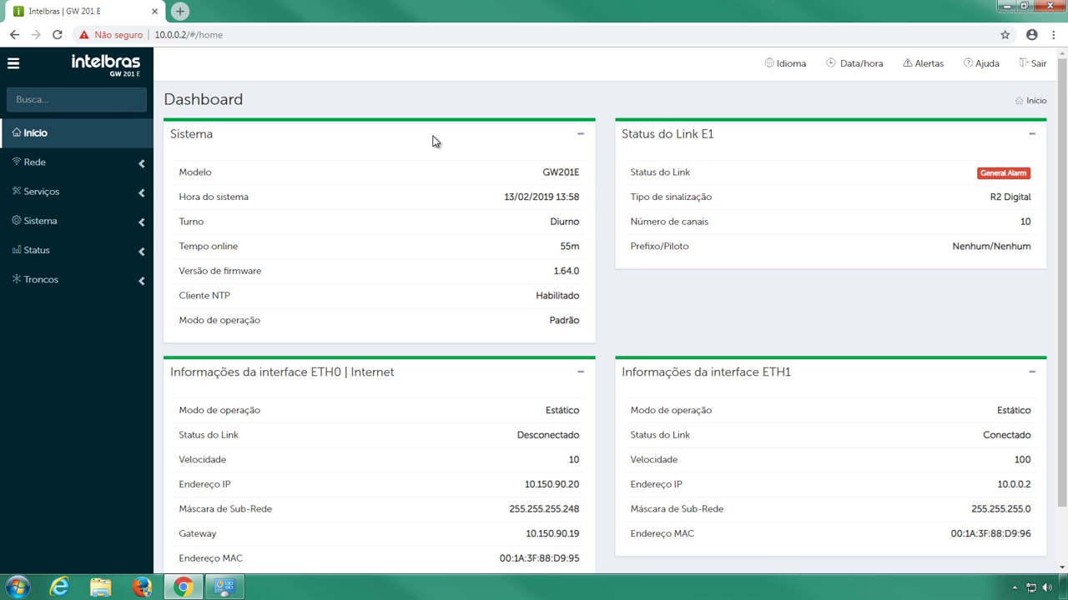
- Rename SIP trunk OPERADORA by appending _RX, making it OPERADORA_RX, then save and apply
left_click(142, 283)
left_click(142, 325)
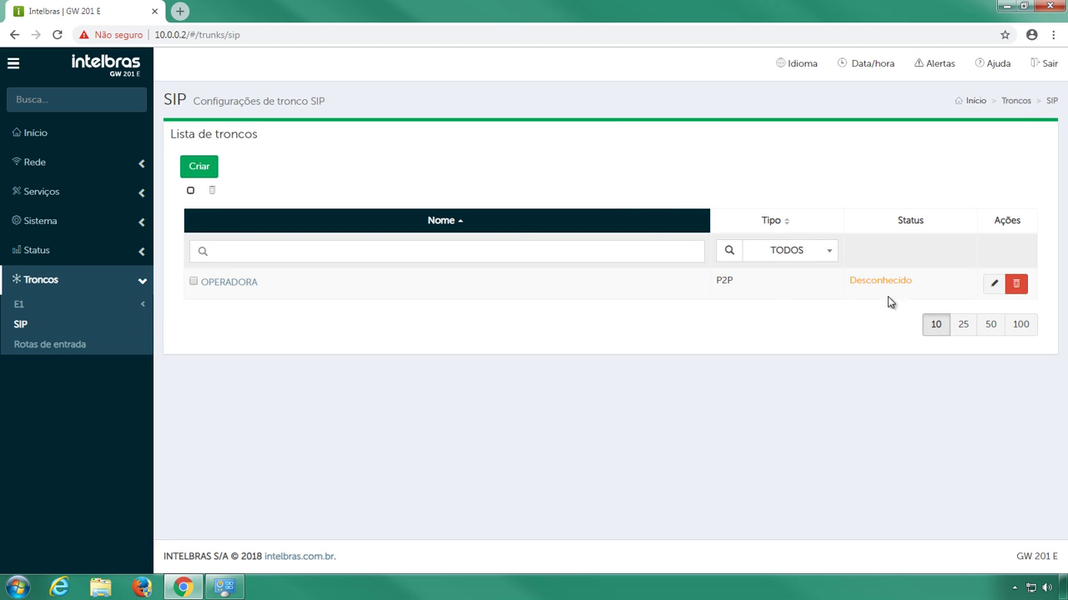
left_click(1003, 285)
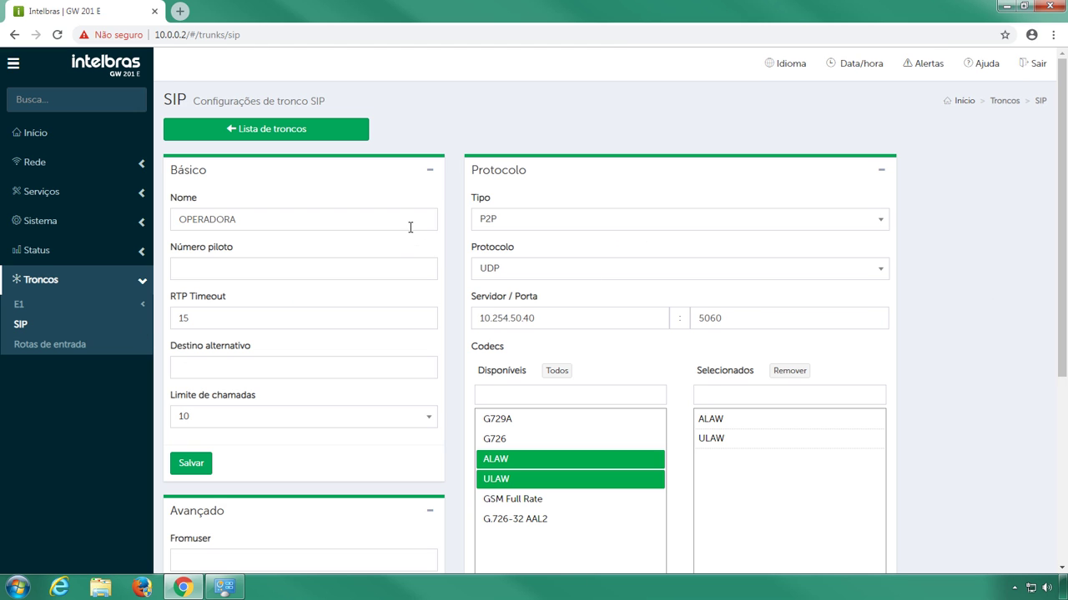
left_click(410, 221)
type("_RX")
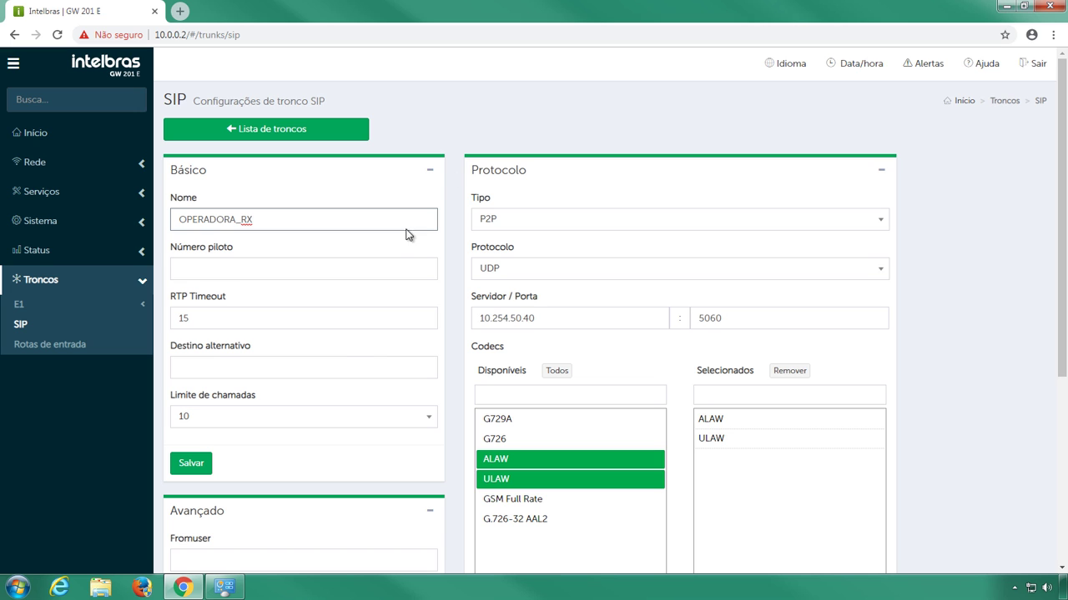
left_click(206, 465)
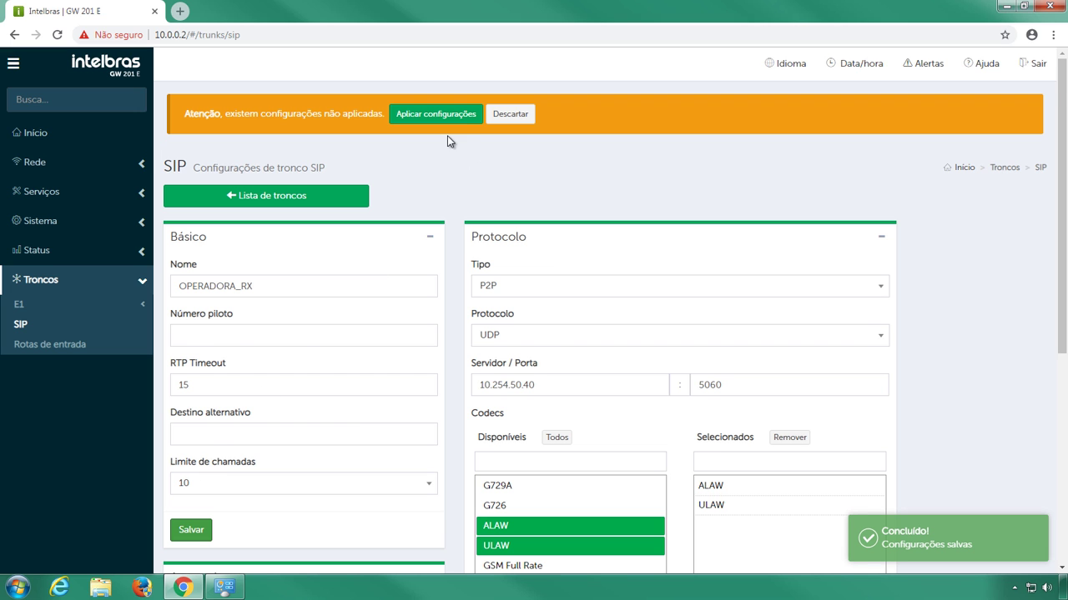
left_click(462, 122)
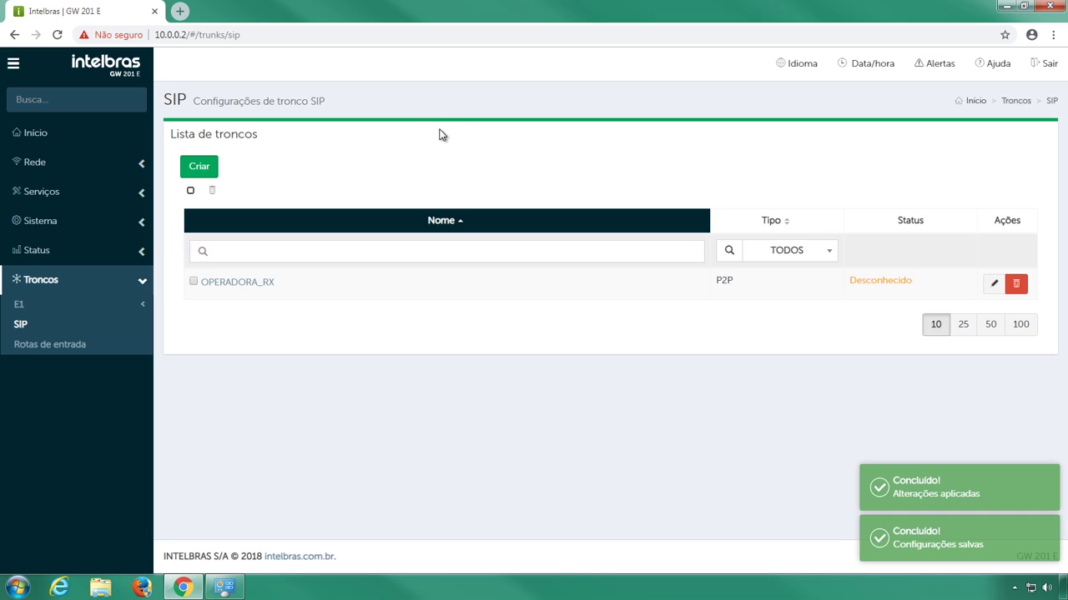
- Create SIP trunk OPERADORA_TX with server 10.70.10.10 and a 10-call limit, then save and apply
left_click(198, 166)
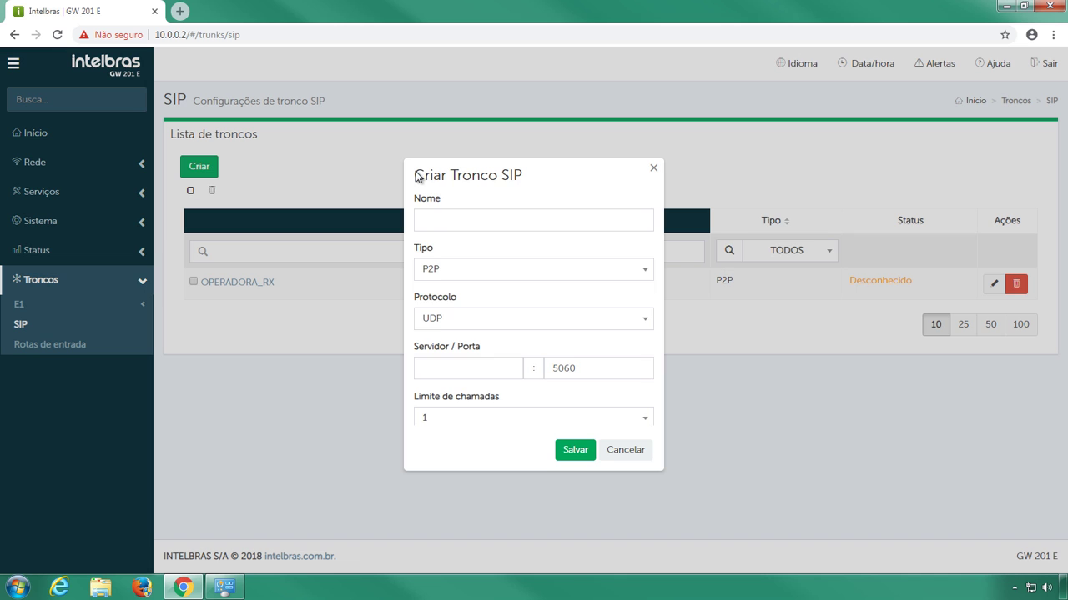
left_click(457, 214)
type("OPER")
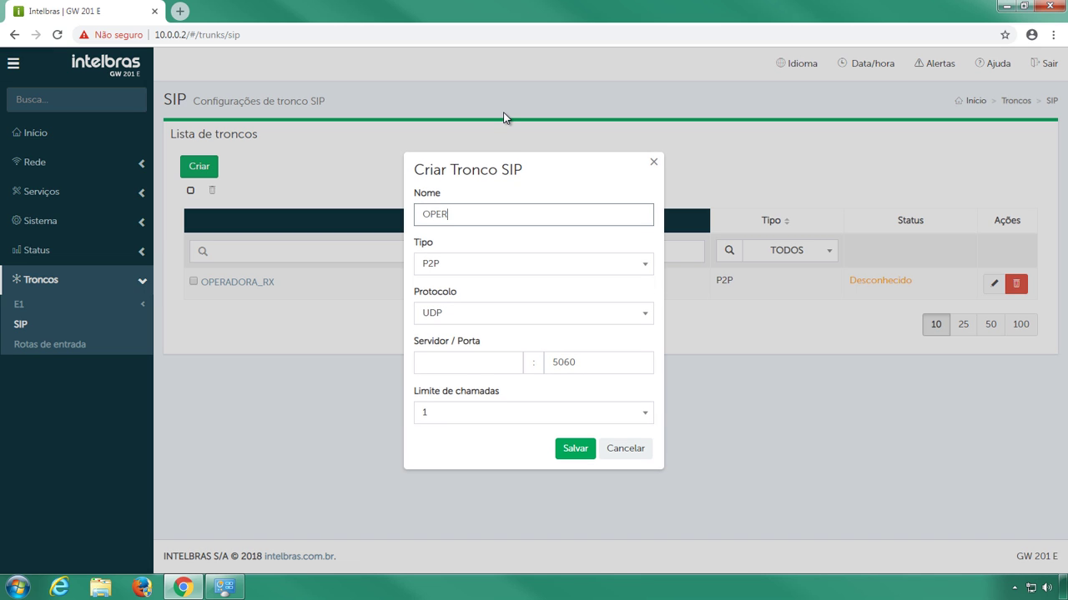
type("ADORA_TX")
left_click(441, 358)
type("10")
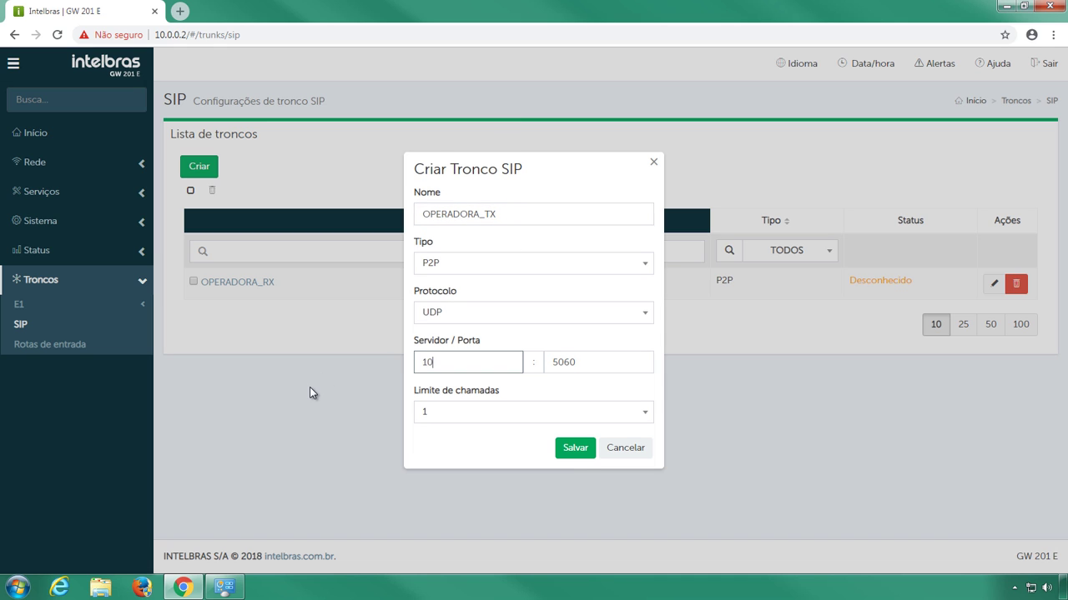
type(".70.10.10")
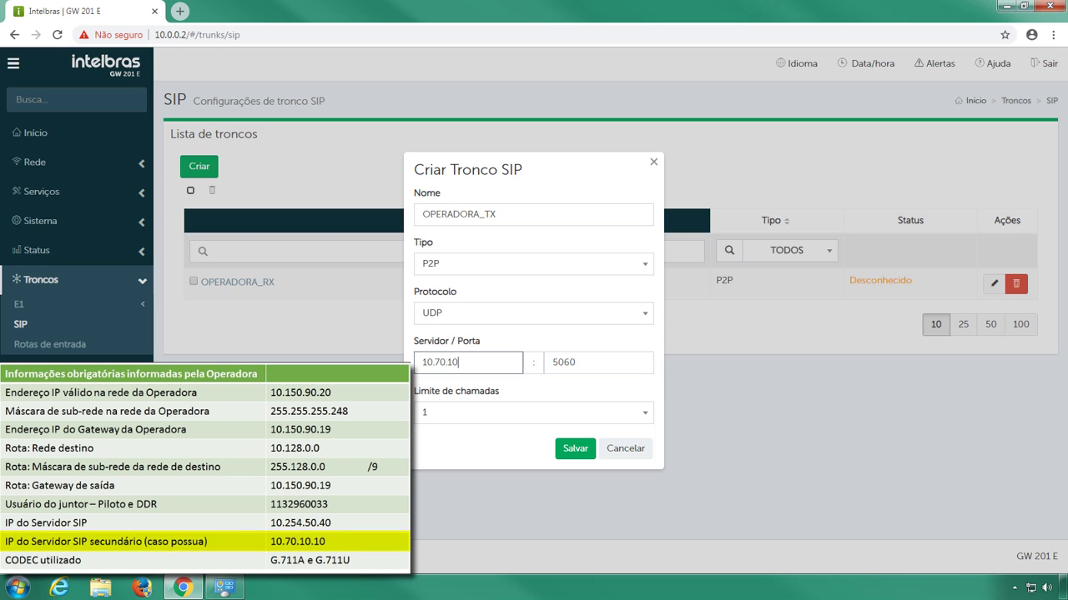
left_click(593, 419)
left_click_drag(647, 448, 645, 461)
left_click(607, 519)
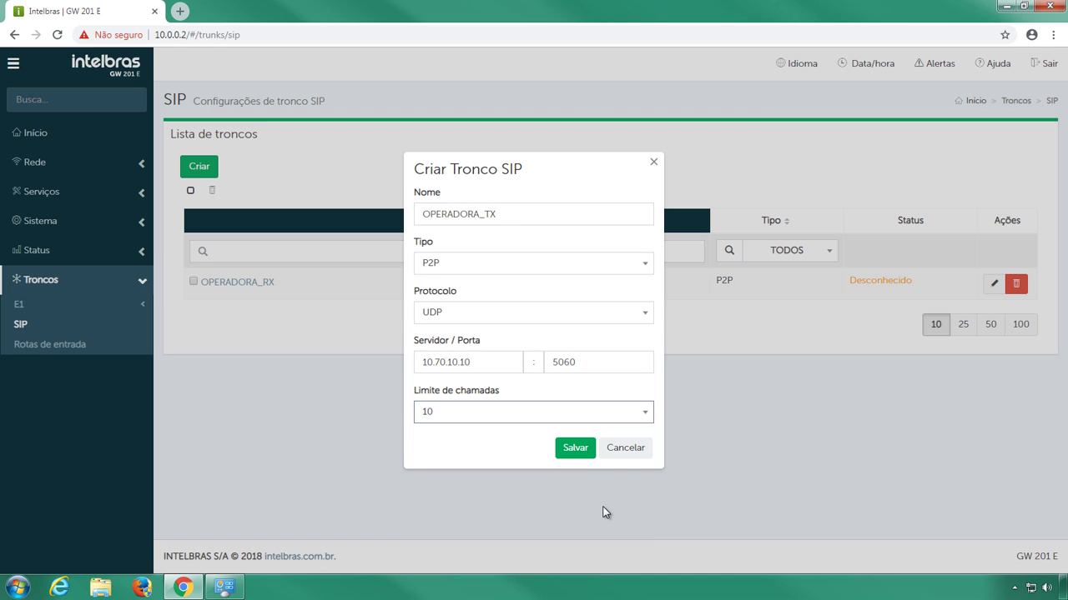
left_click(587, 449)
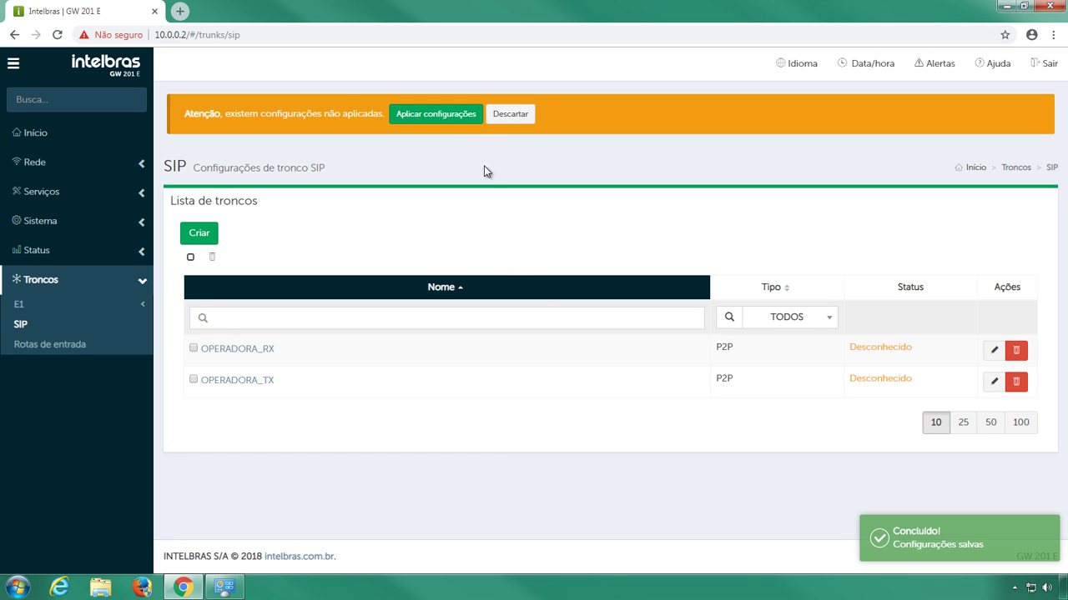
left_click(474, 125)
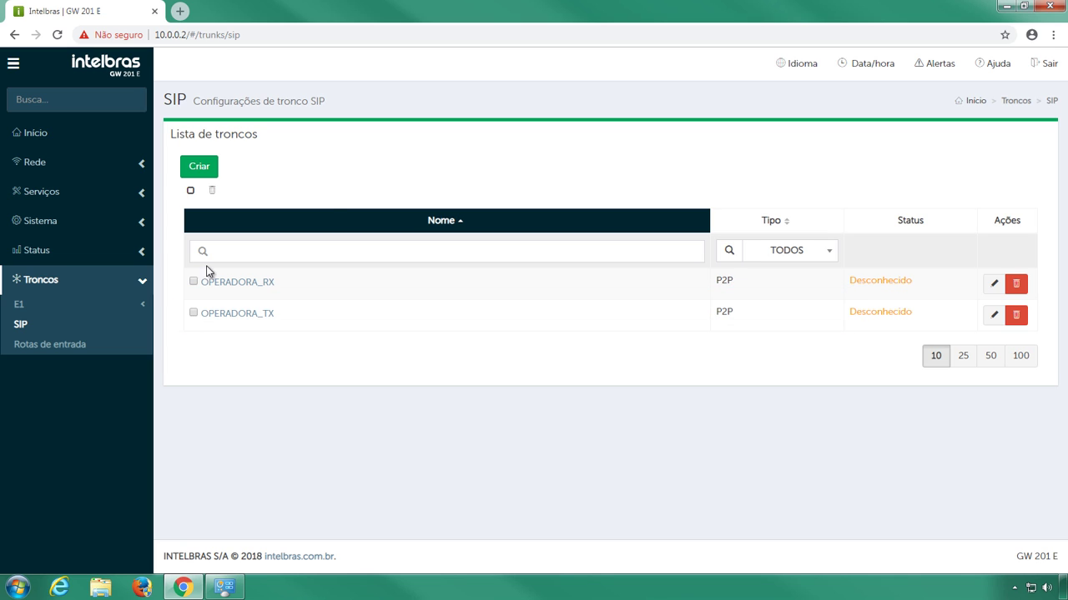
- Start a new inbound route named E1_SIP accepting any received number (*)
left_click(109, 353)
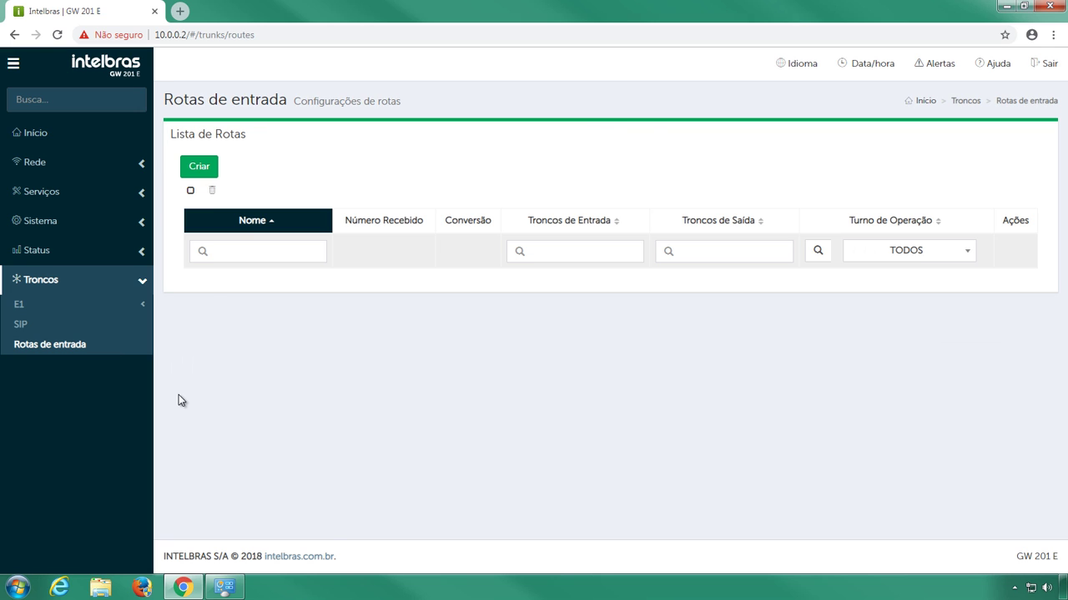
left_click(204, 169)
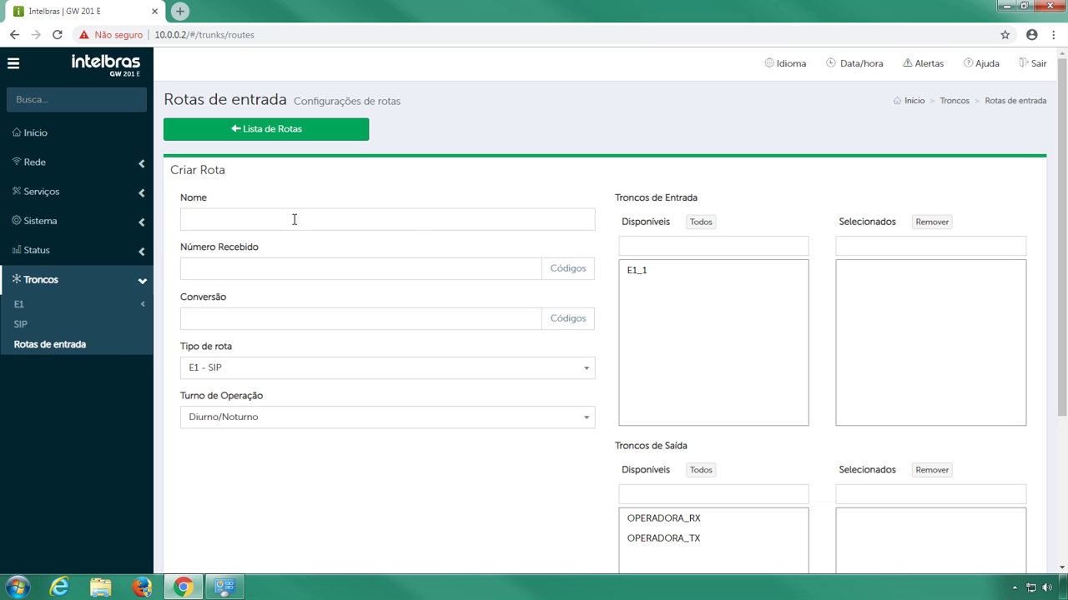
left_click(293, 218)
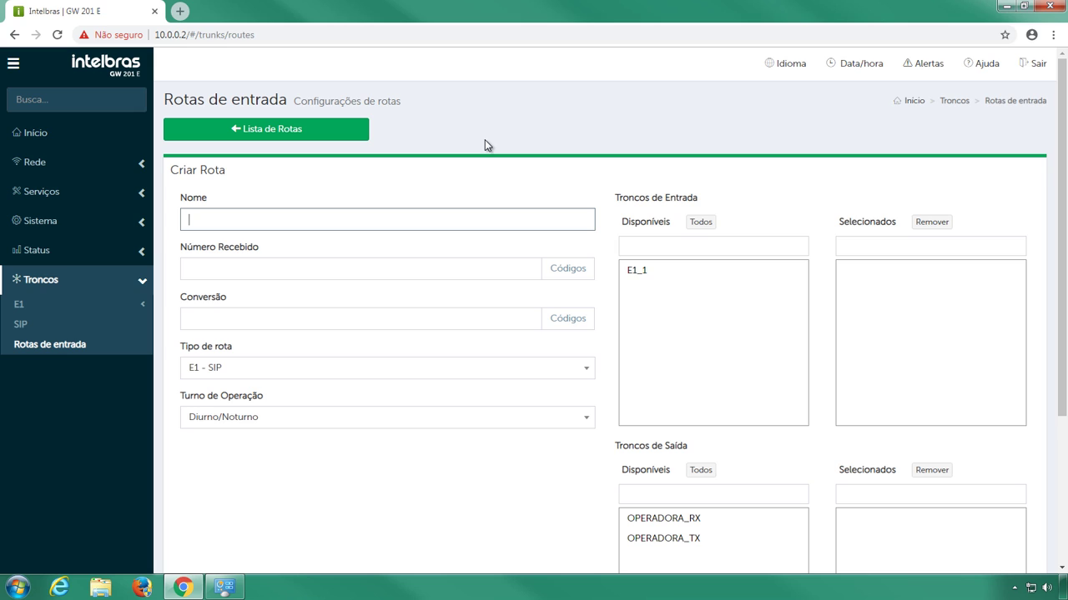
type("E1_SIP")
left_click(492, 167)
left_click(568, 269)
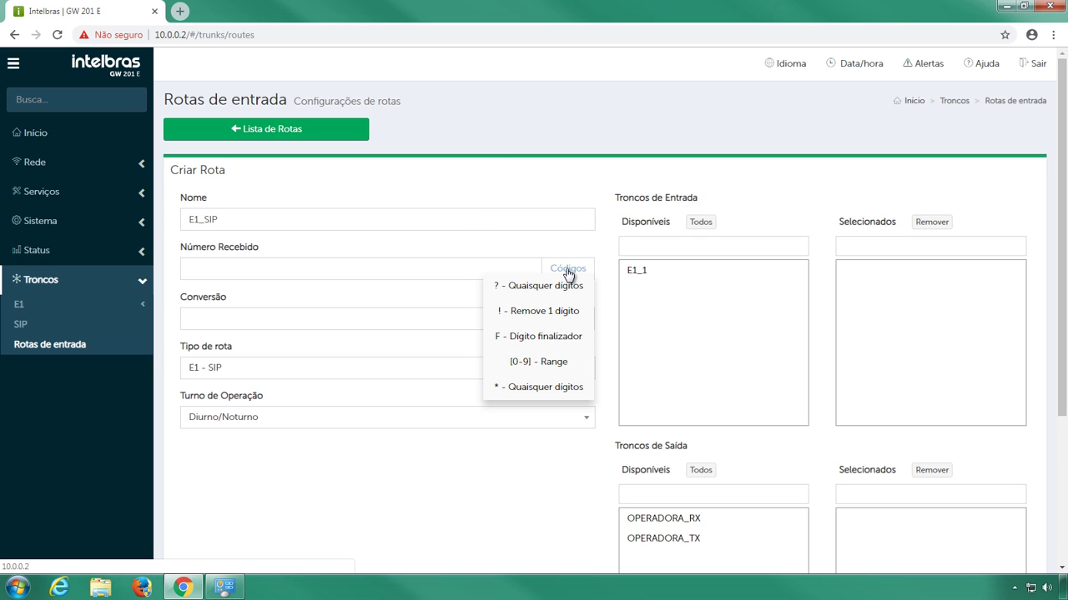
left_click(563, 388)
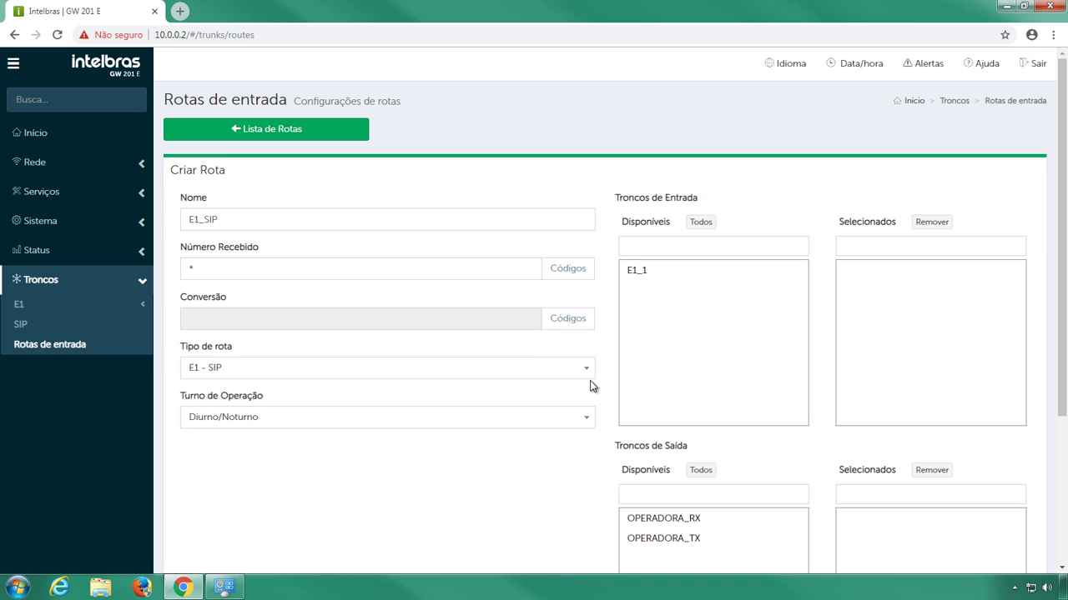
- Route E1_SIP from trunk E1_1 out through OPERADORA_TX, then save and apply
left_click(639, 274)
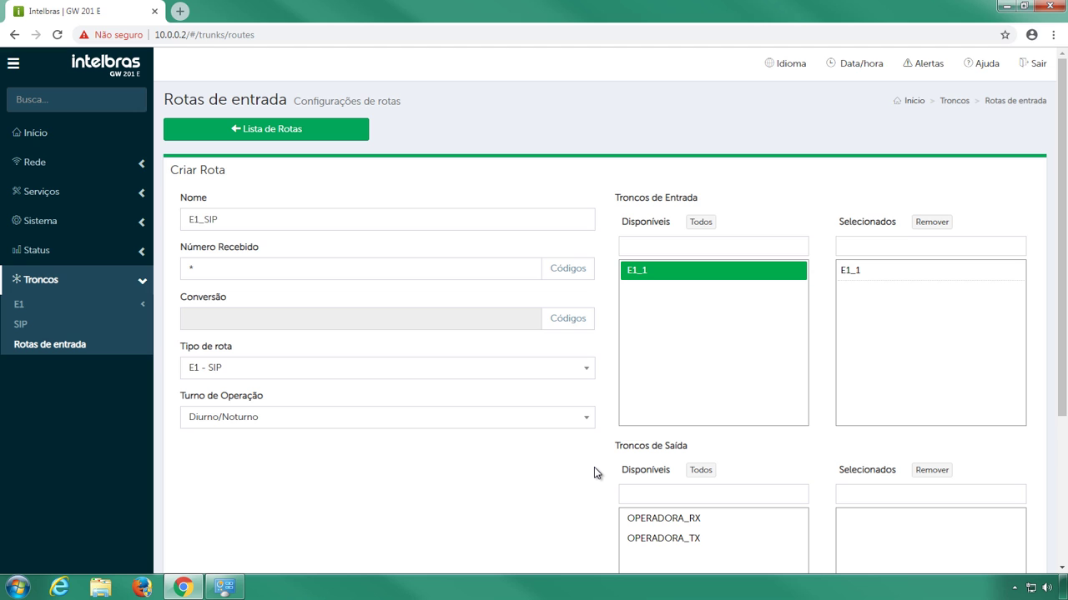
scroll(594, 469, "down", 1)
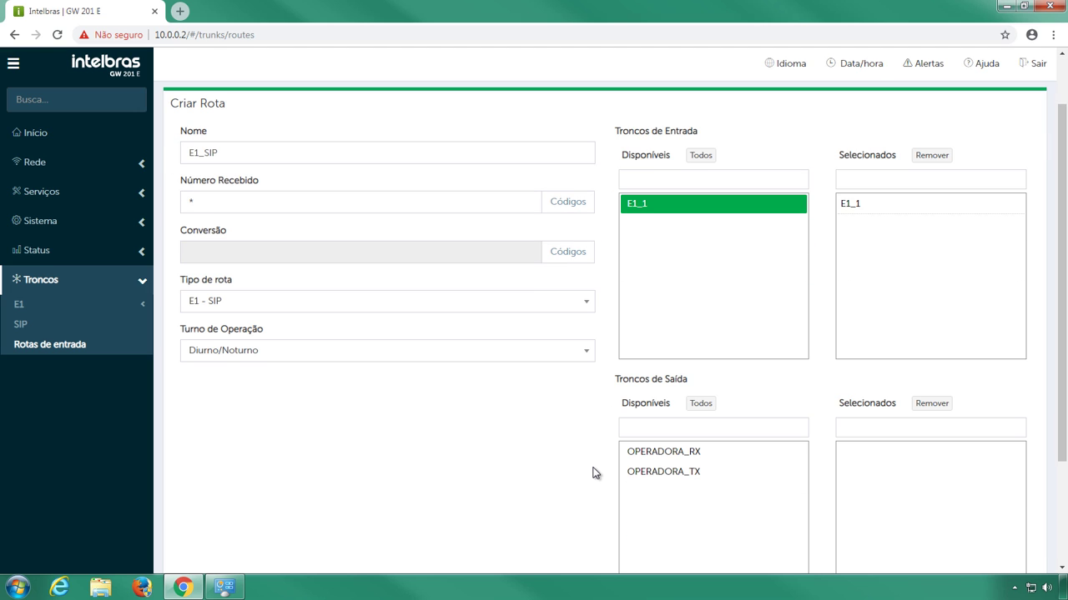
left_click(647, 473)
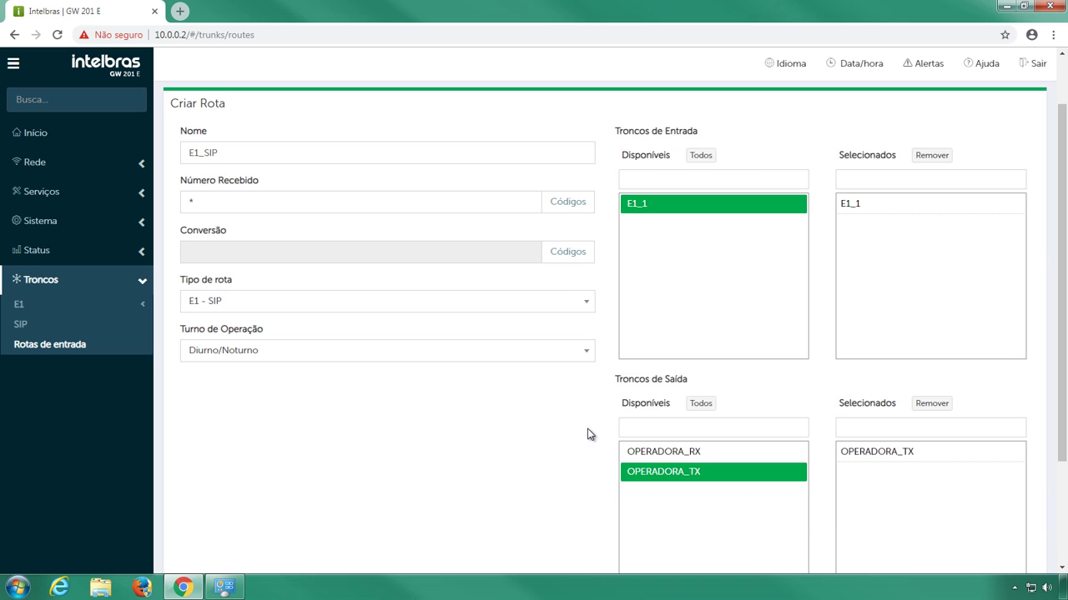
scroll(591, 434, "down", 2)
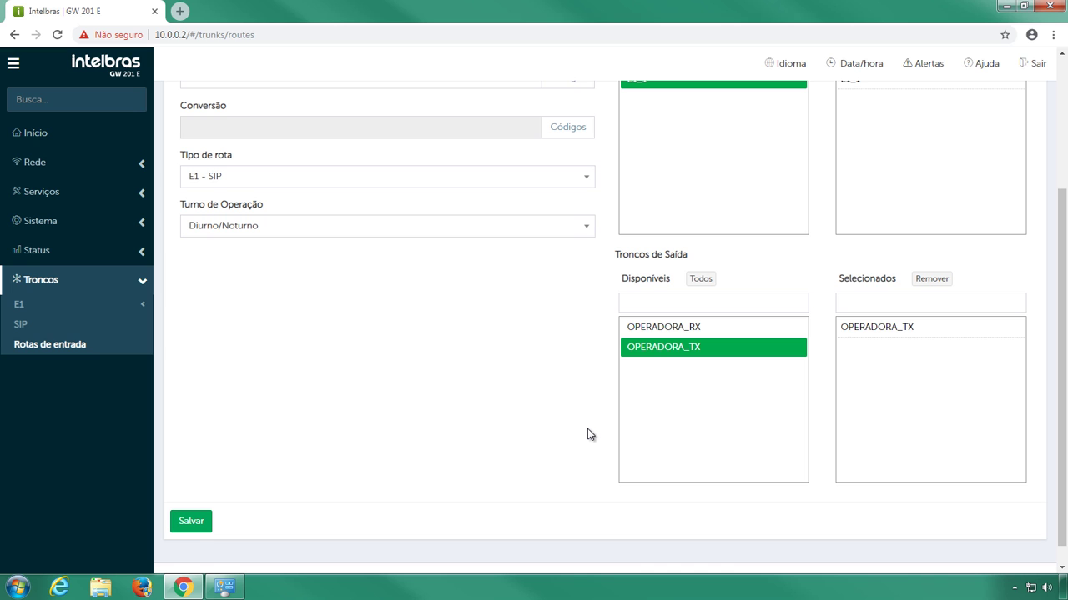
scroll(587, 435, "down", 1)
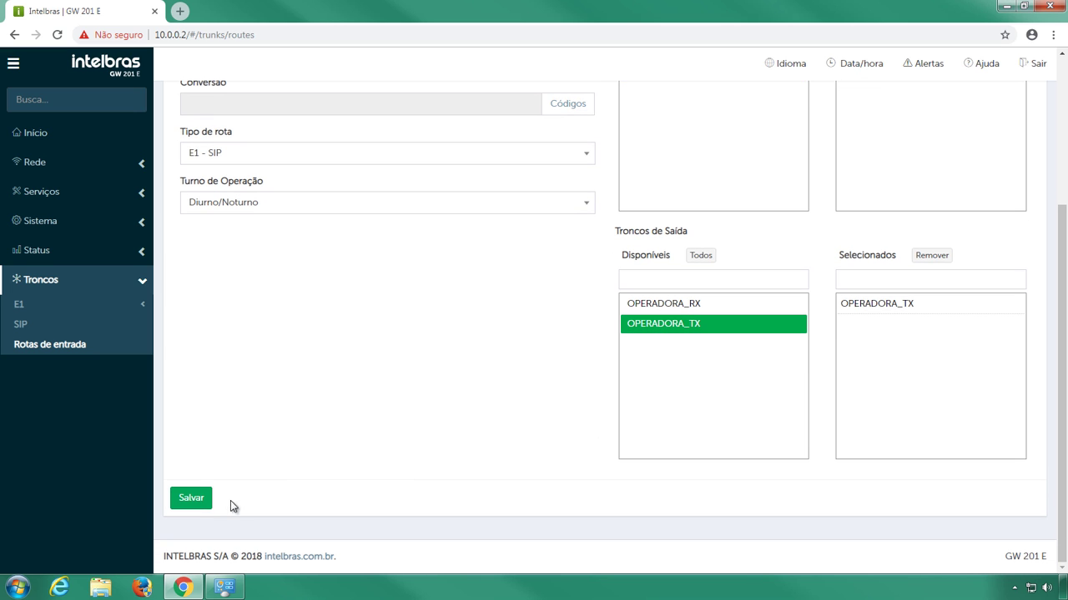
left_click(202, 504)
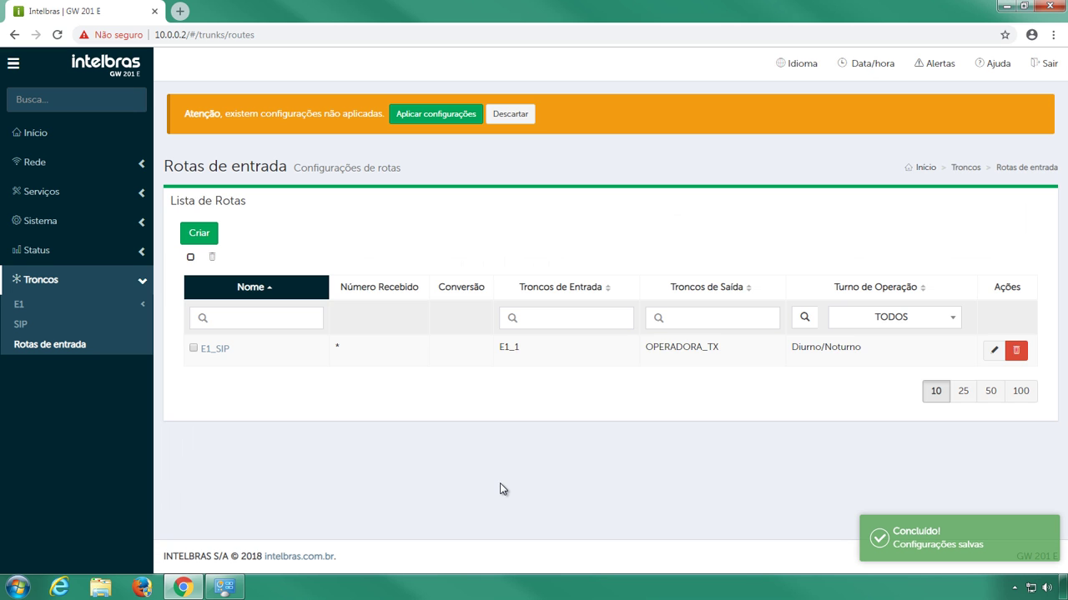
left_click(478, 118)
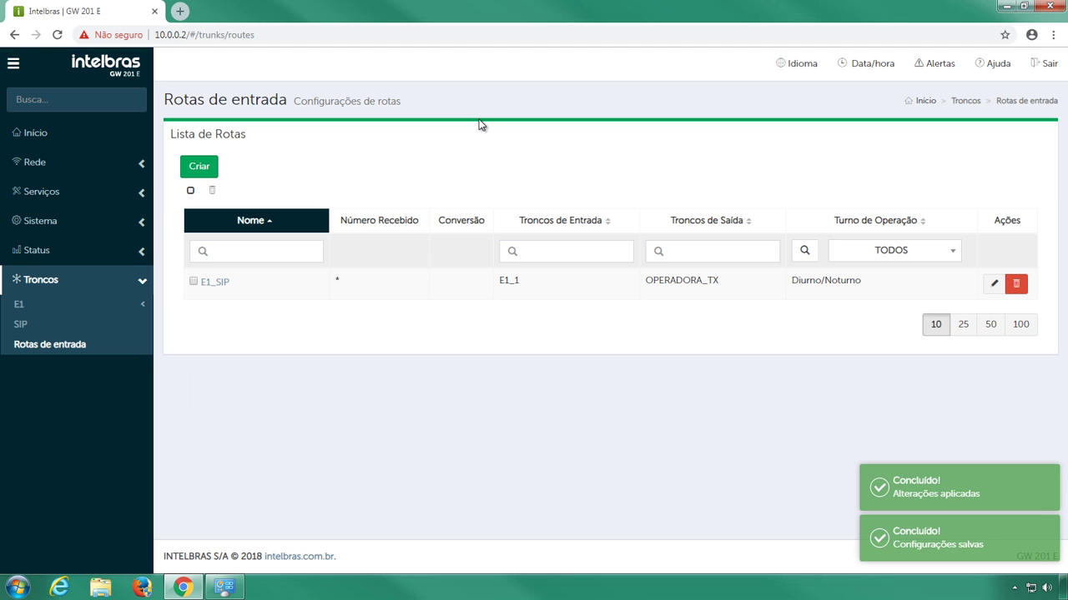
- Create inbound route SIP_E1 receiving !!!!!!???? with Conversão ????
left_click(210, 167)
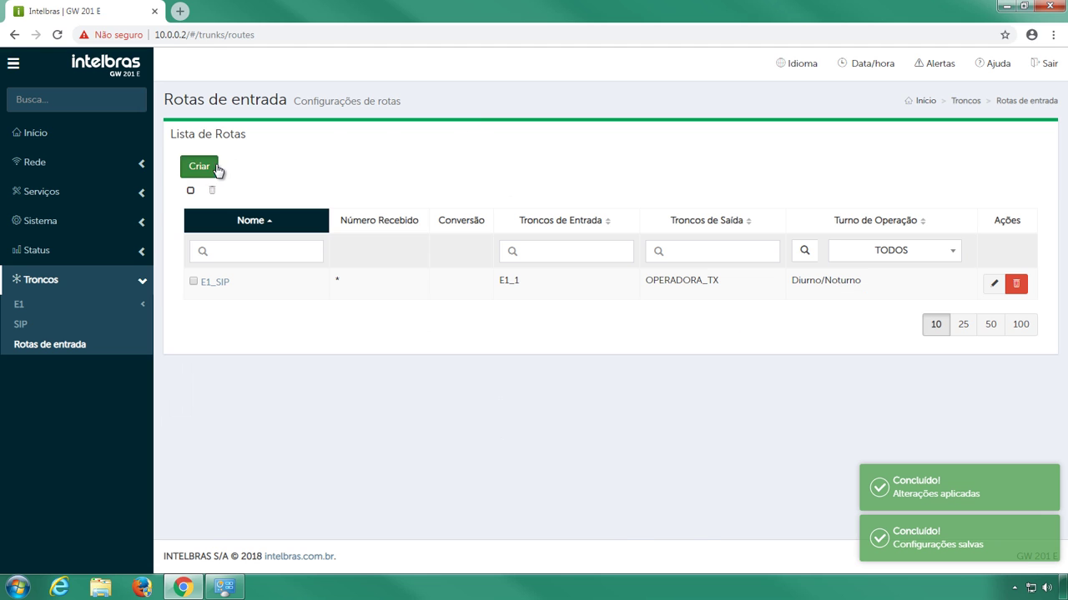
left_click(277, 219)
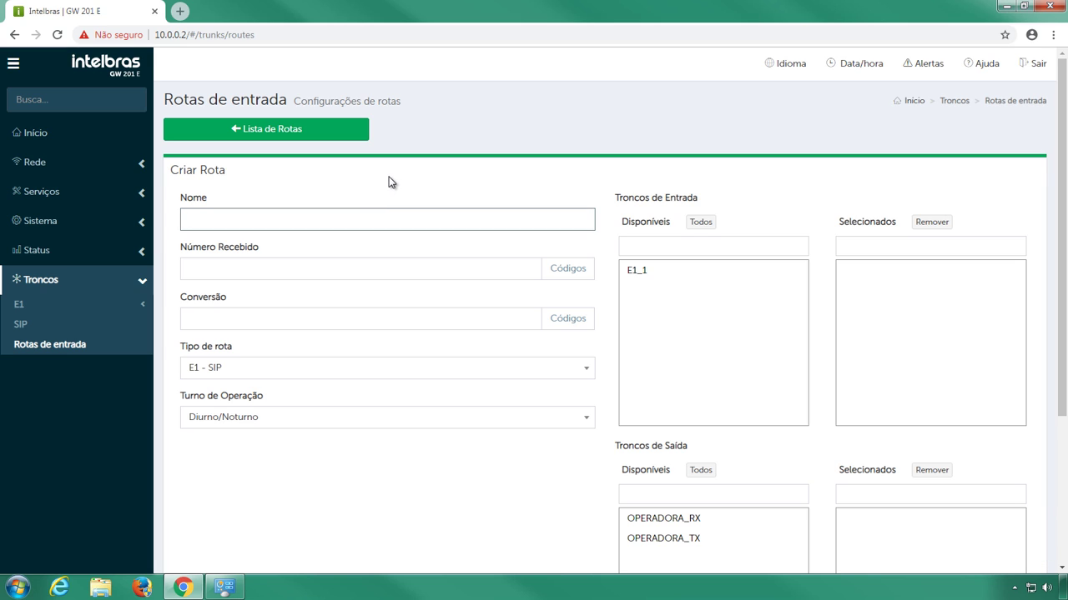
type("SIP_E1")
left_click(385, 262)
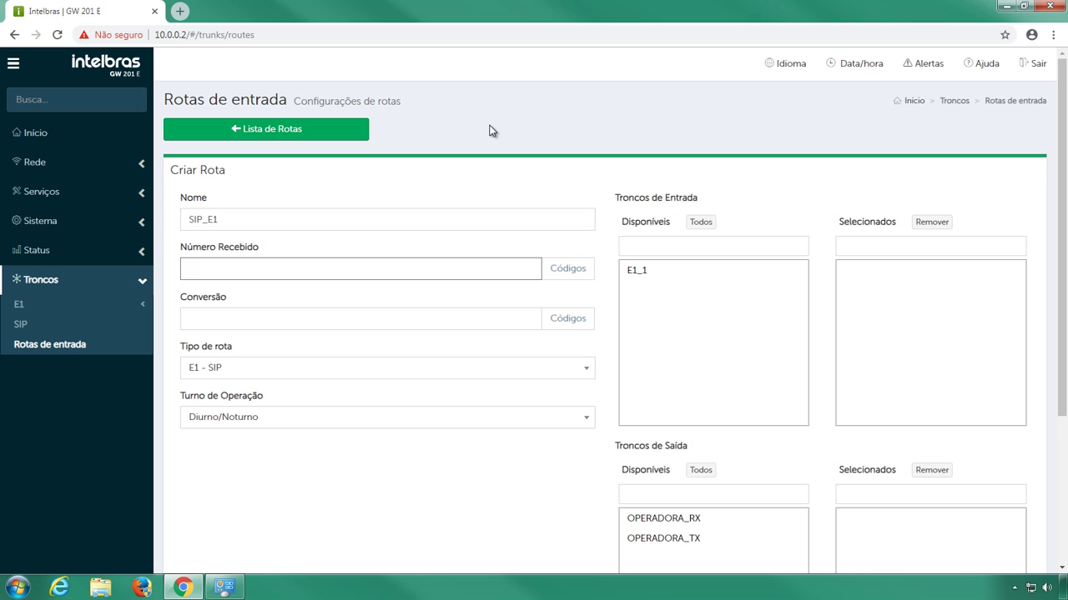
type("!!!!!!????")
key("Tab")
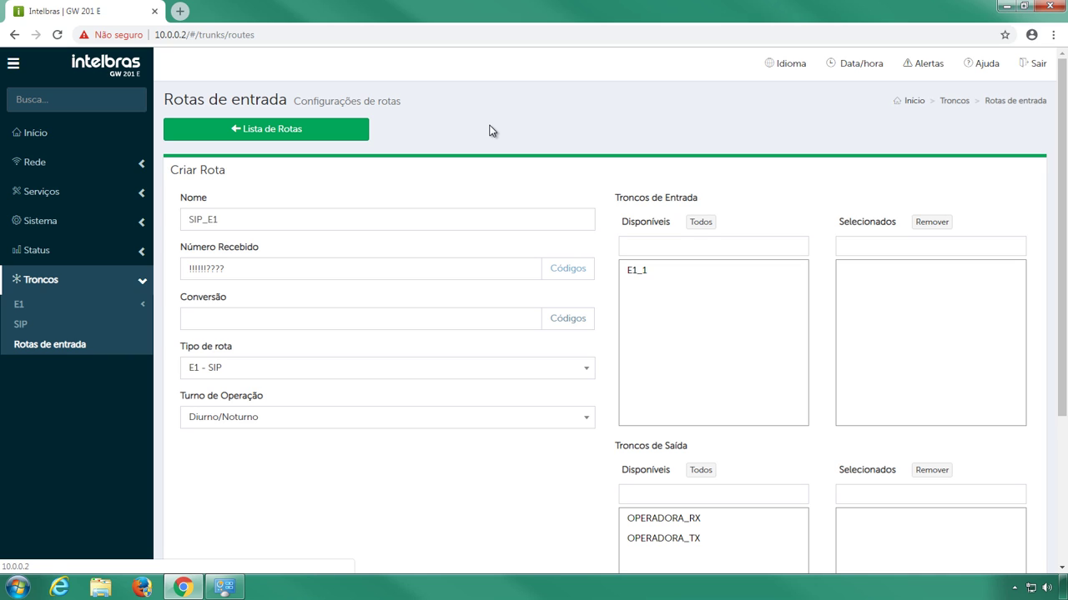
key("Tab")
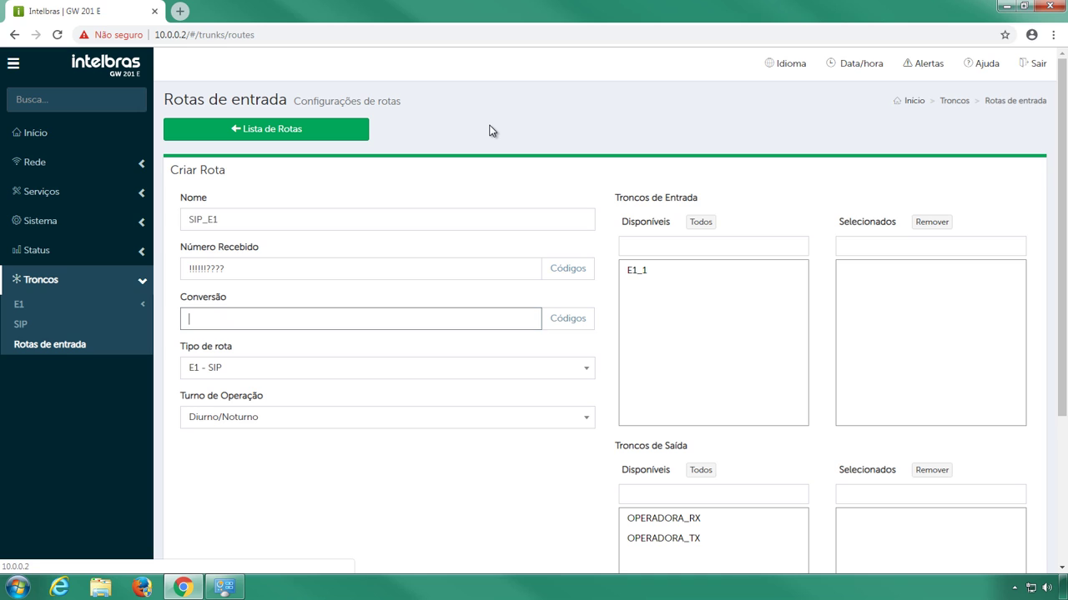
type("????")
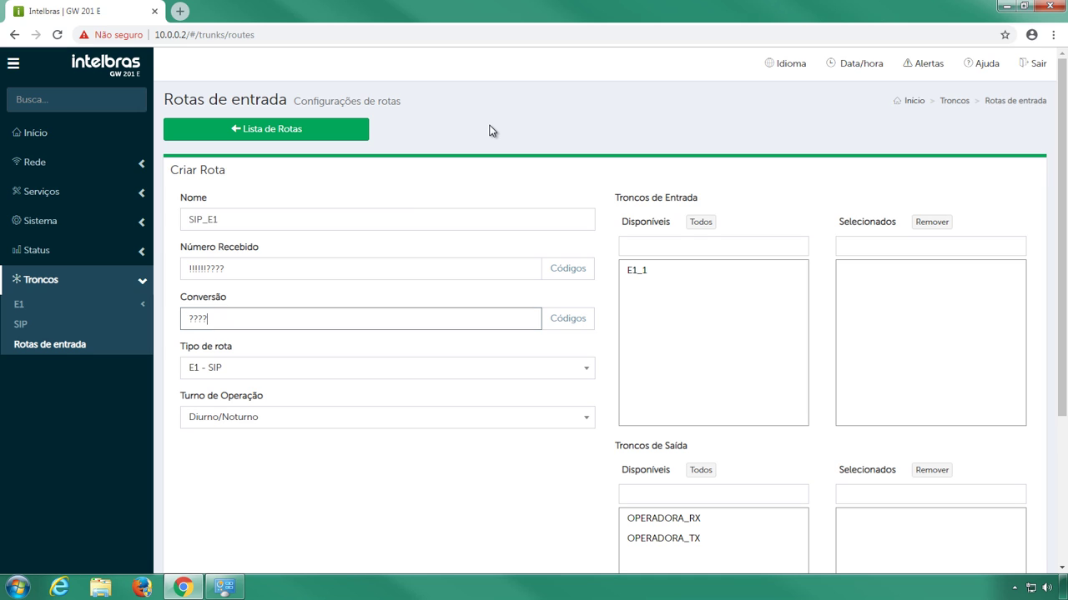
left_click(492, 131)
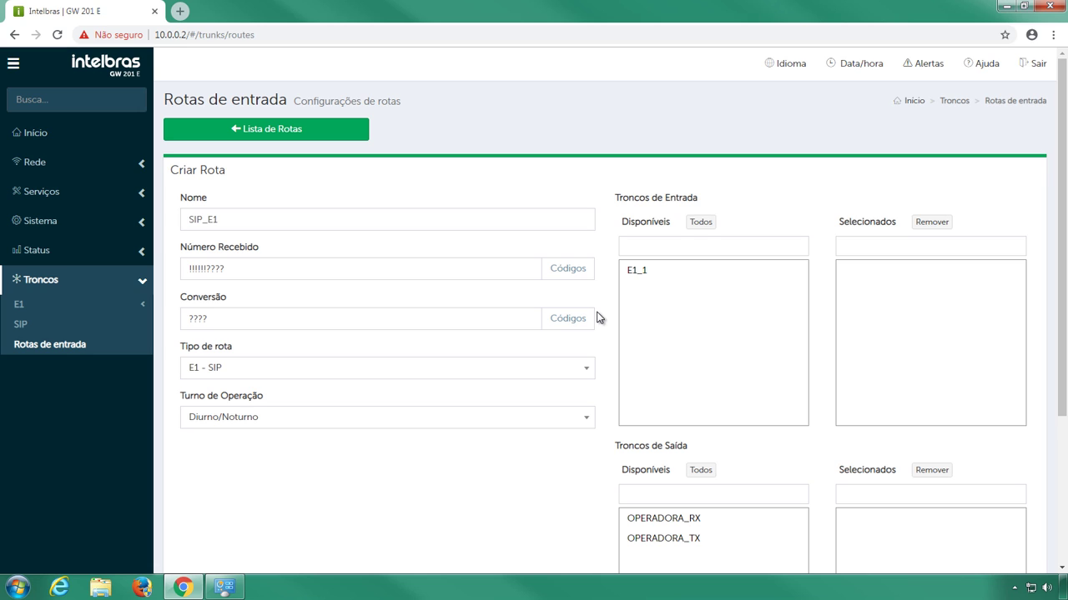
- Make SIP_E1 a SIP - E1 route from OPERADORA_RX to E1_1 and save it
left_click(584, 373)
left_click(510, 410)
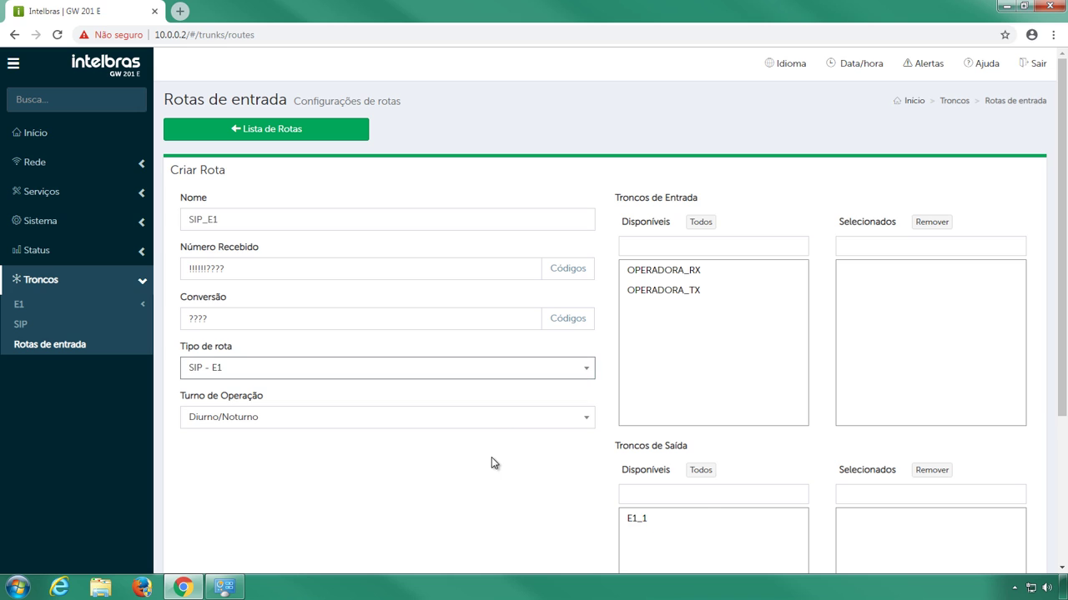
left_click(491, 458)
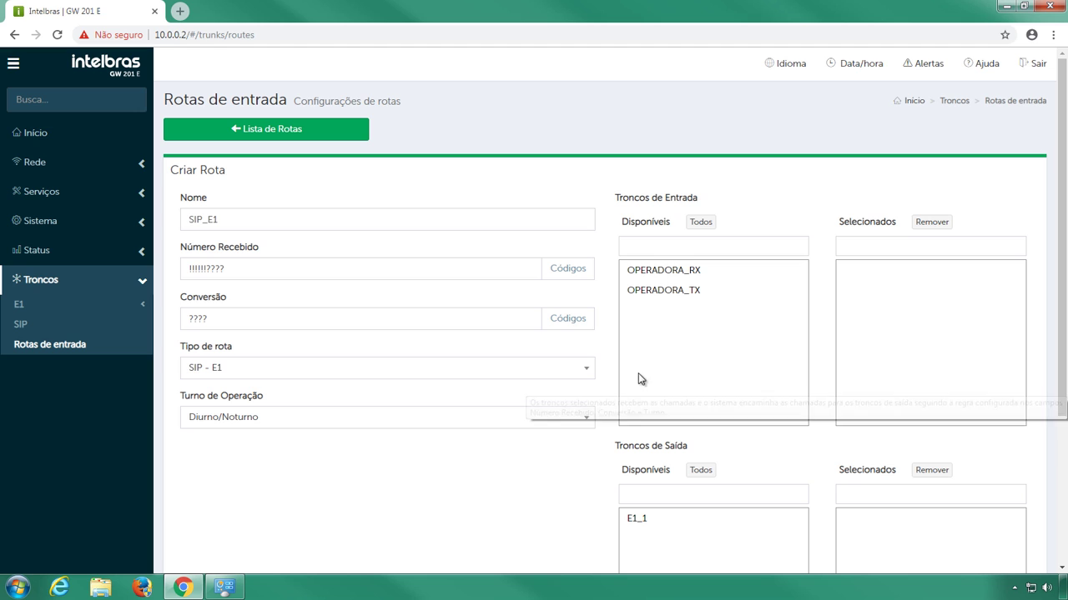
left_click(727, 273)
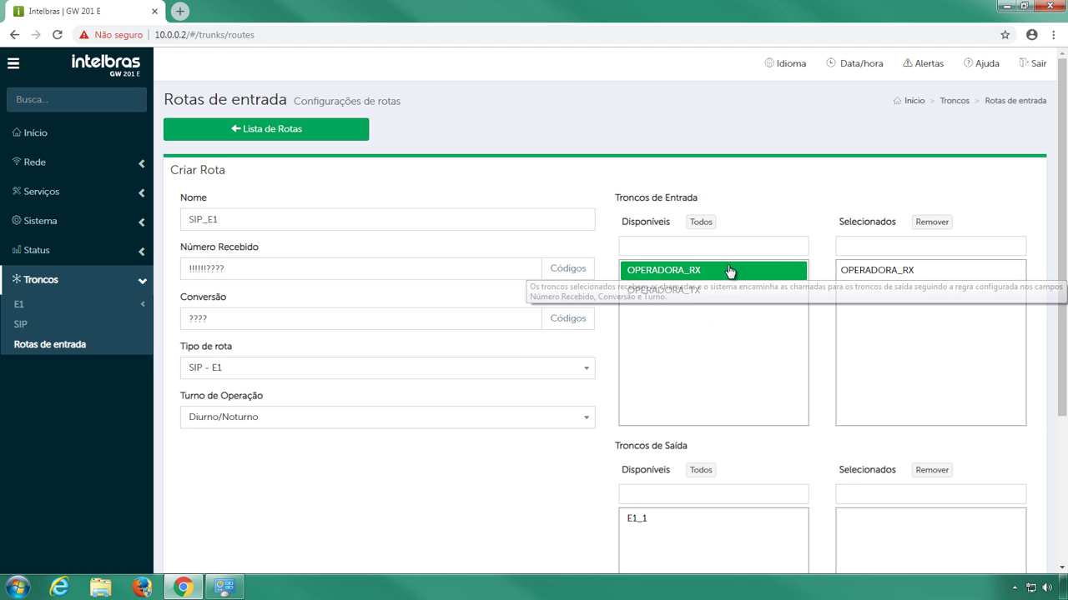
left_click(631, 519)
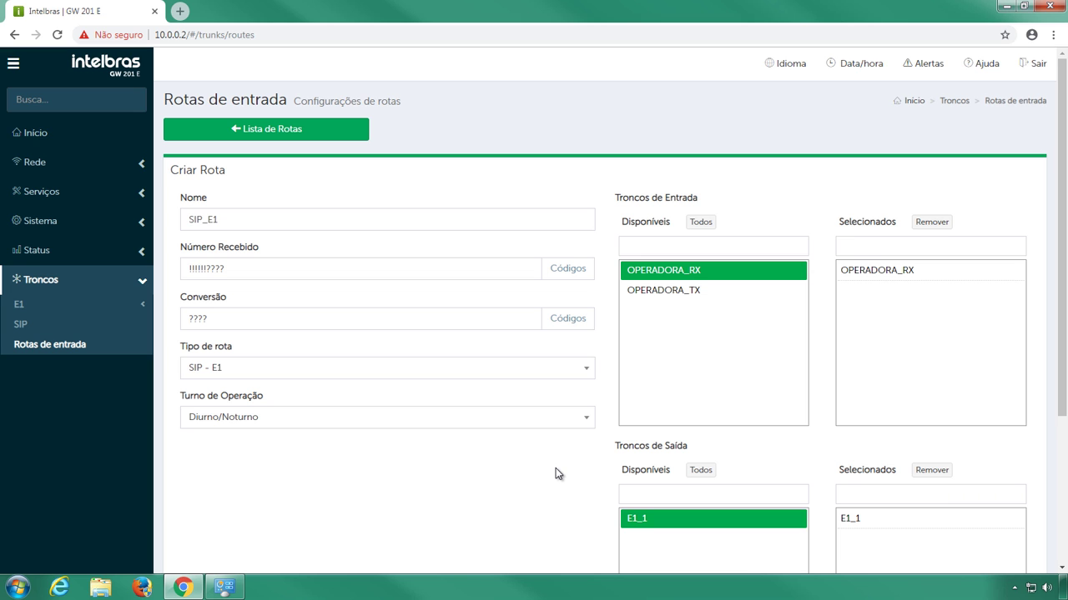
scroll(555, 468, "down", 3)
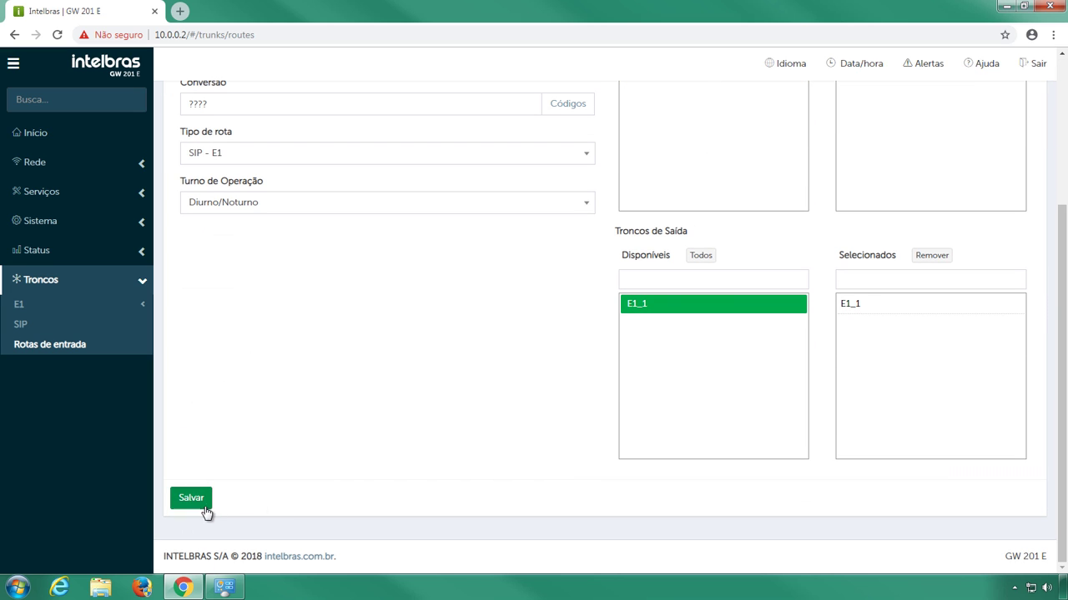
left_click(201, 504)
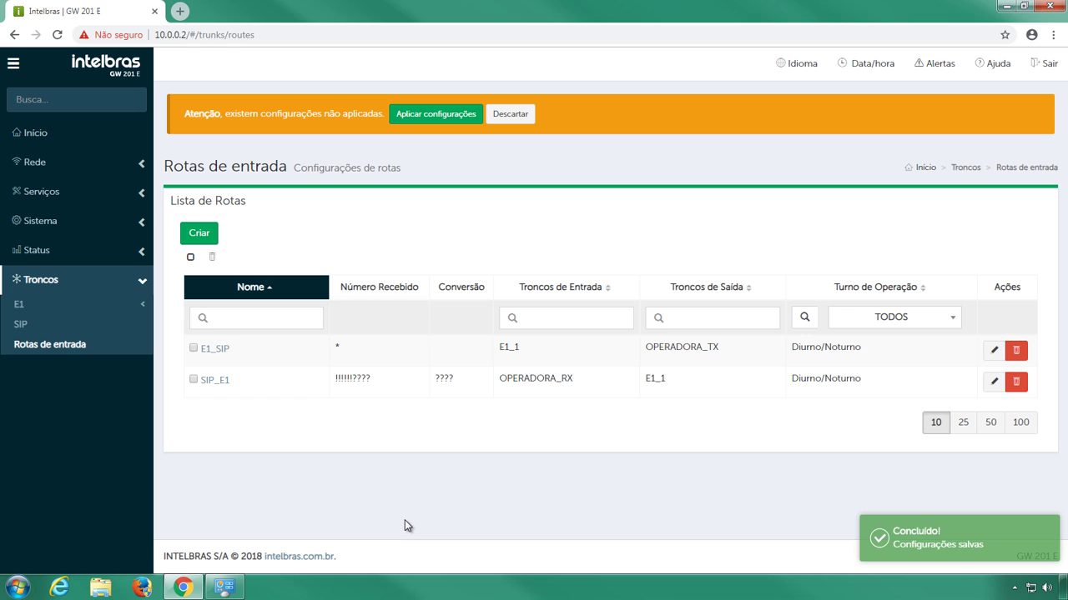
- Apply the pending GW 201E route changes, then expand Portas in the PBX programmer
left_click(477, 119)
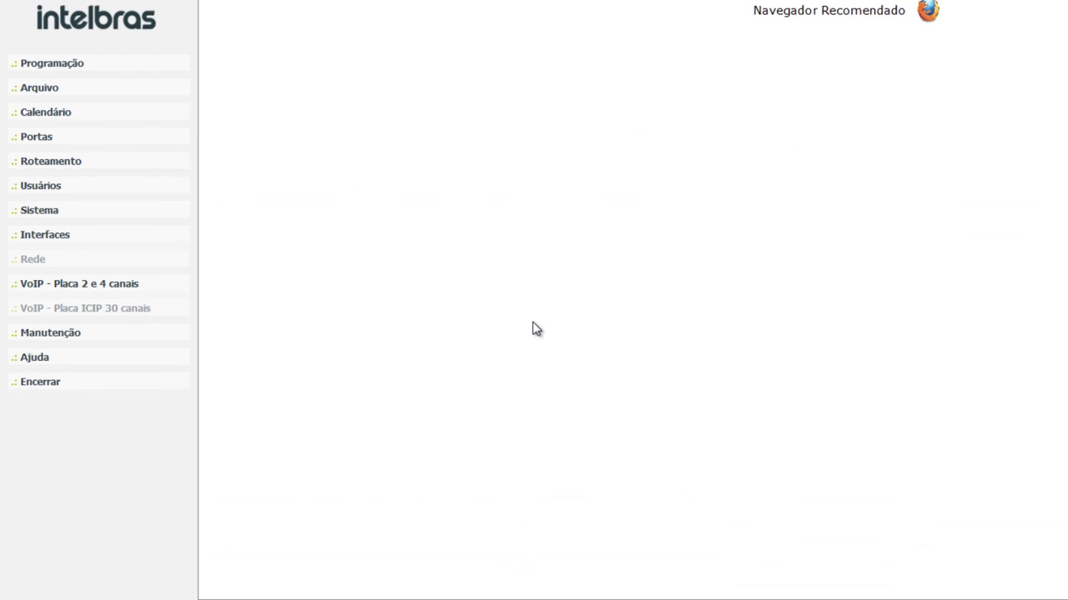
left_click(181, 143)
- On Tronco E1 Link 1, set channels 1 to 10 with Decrescente occupation
left_click(172, 214)
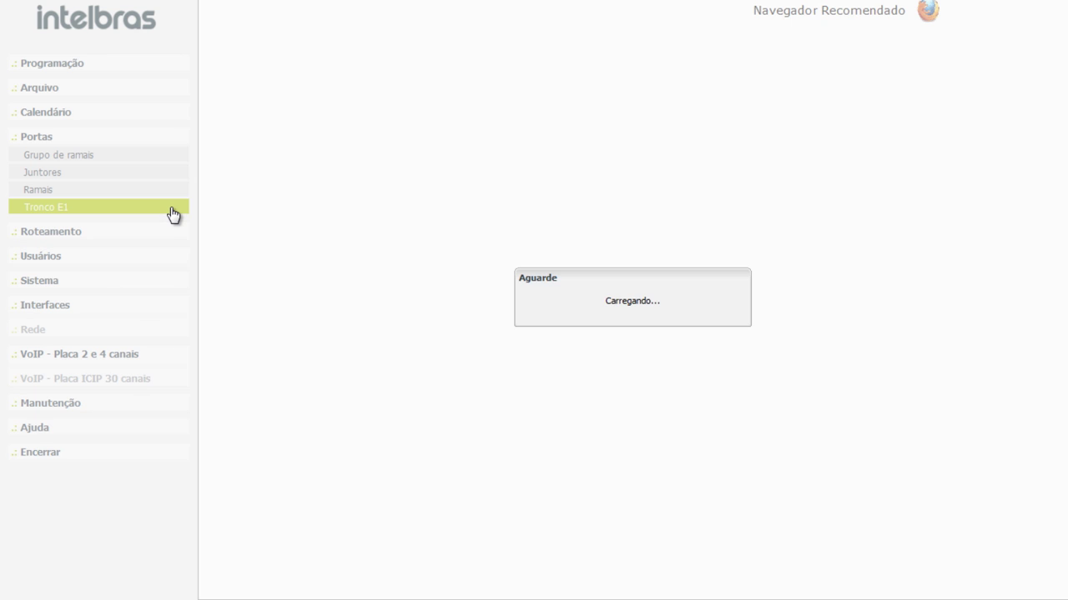
left_click(695, 85)
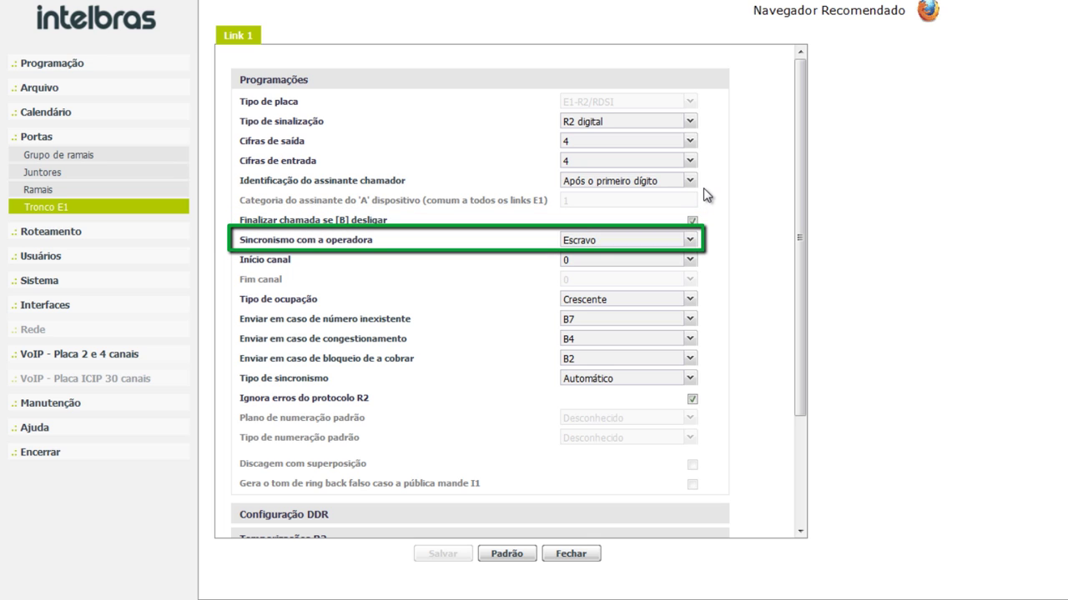
left_click(693, 260)
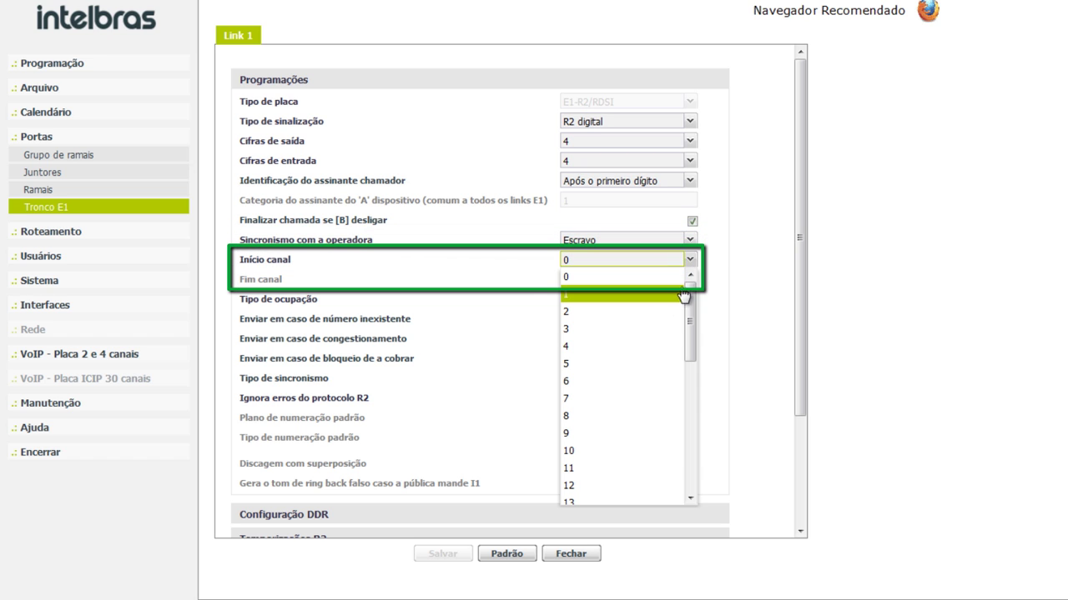
left_click(689, 289)
left_click(690, 281)
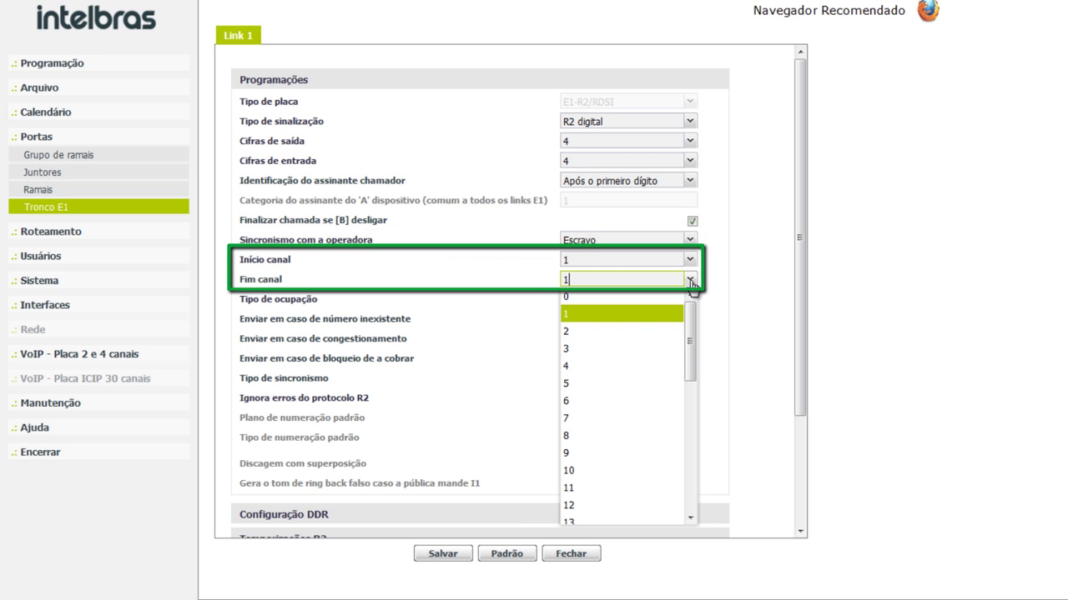
left_click(653, 463)
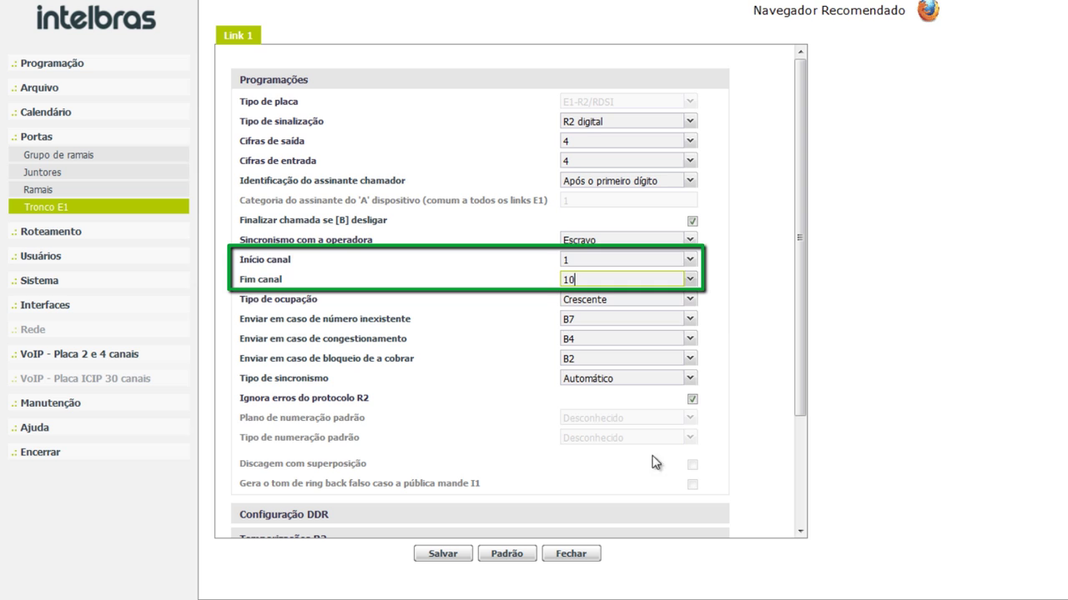
left_click(690, 300)
left_click(682, 318)
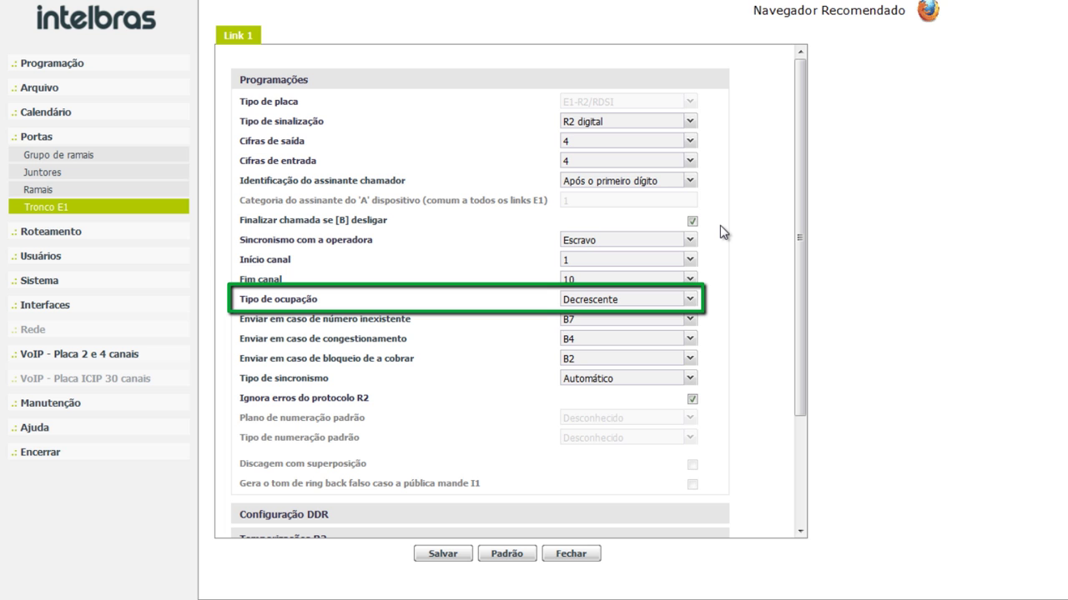
left_click(598, 87)
- Add a DDR entry with prefix 3296 and extension 0033, answered by 201 [01-02]
left_click(589, 104)
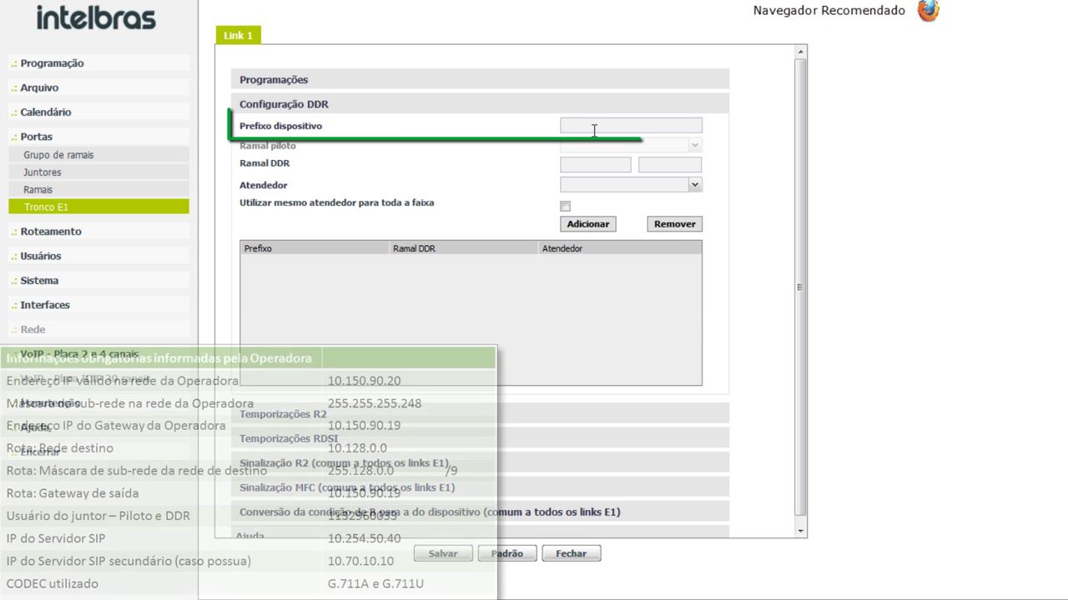
left_click(593, 130)
type("3")
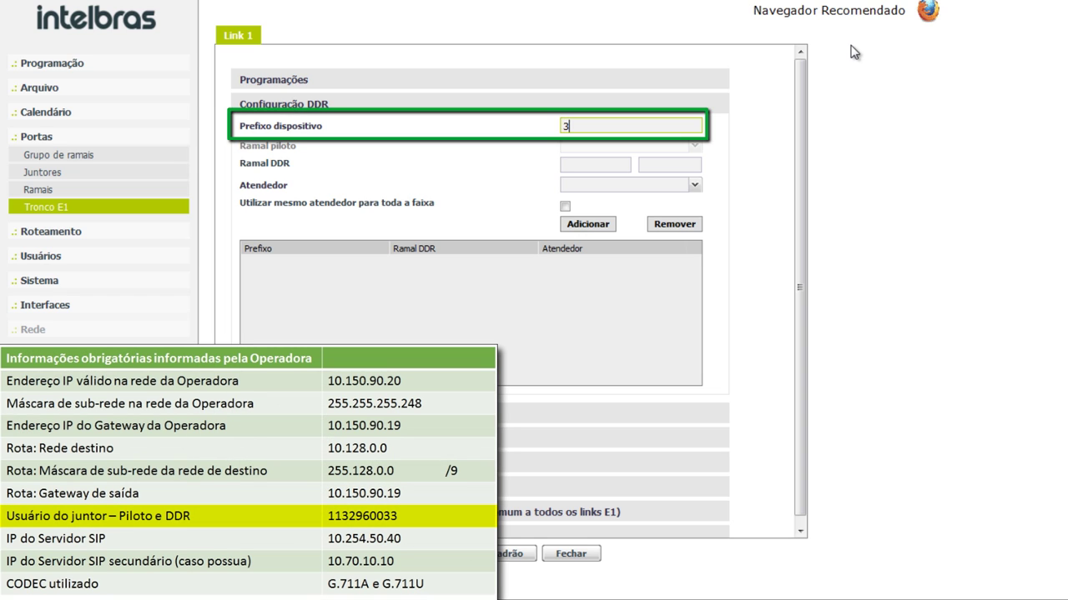
type("296")
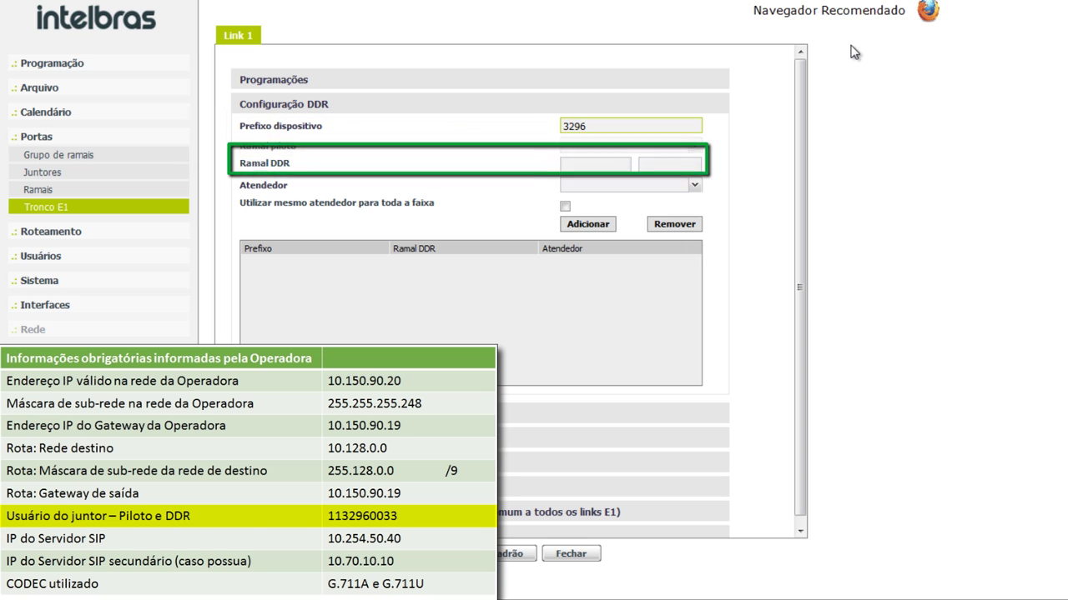
key("Tab")
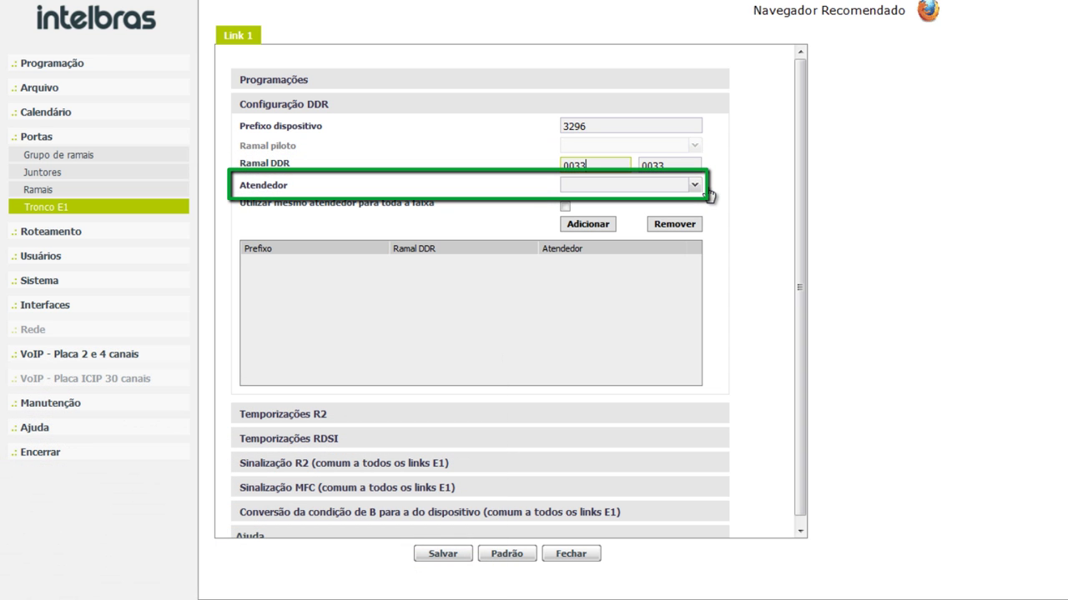
left_click(694, 185)
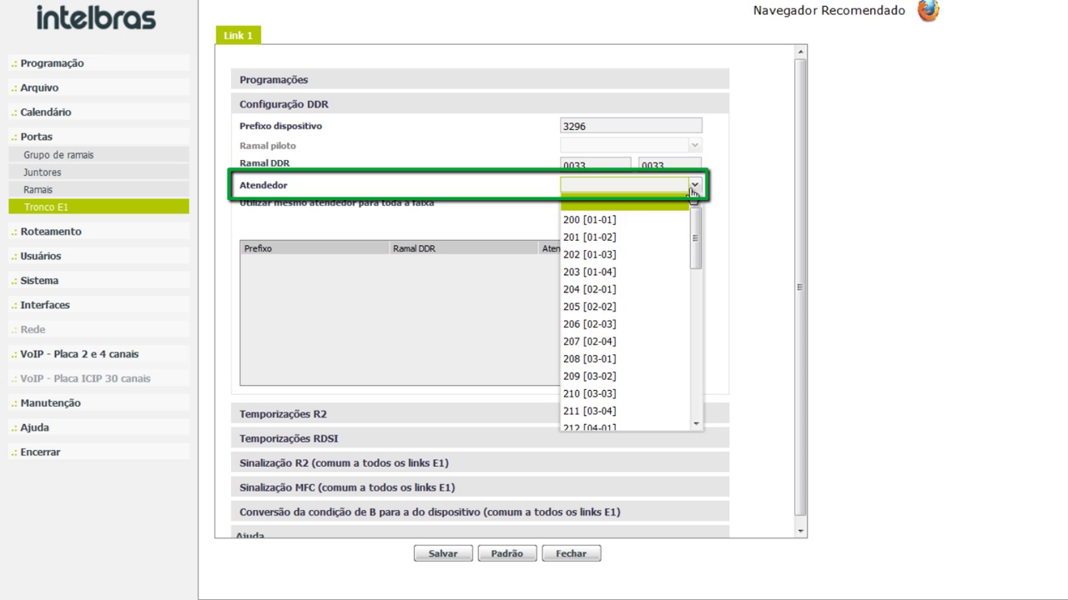
left_click(677, 237)
left_click(602, 226)
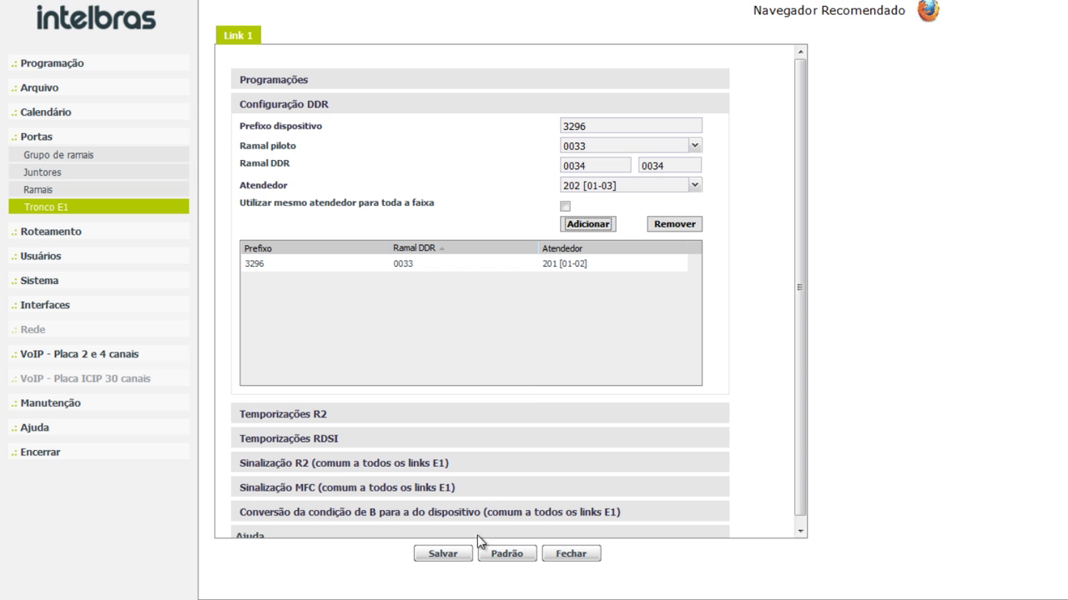
- Save the E1 trunk creating 10 digital trunks, then go to Programação > Enviar Programações
left_click(467, 555)
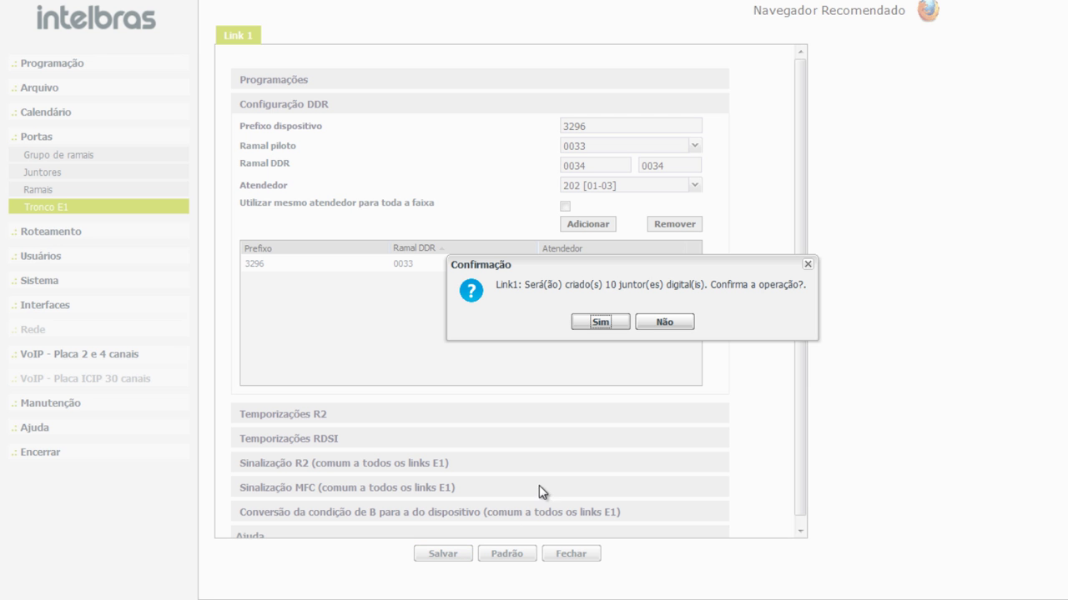
left_click(628, 326)
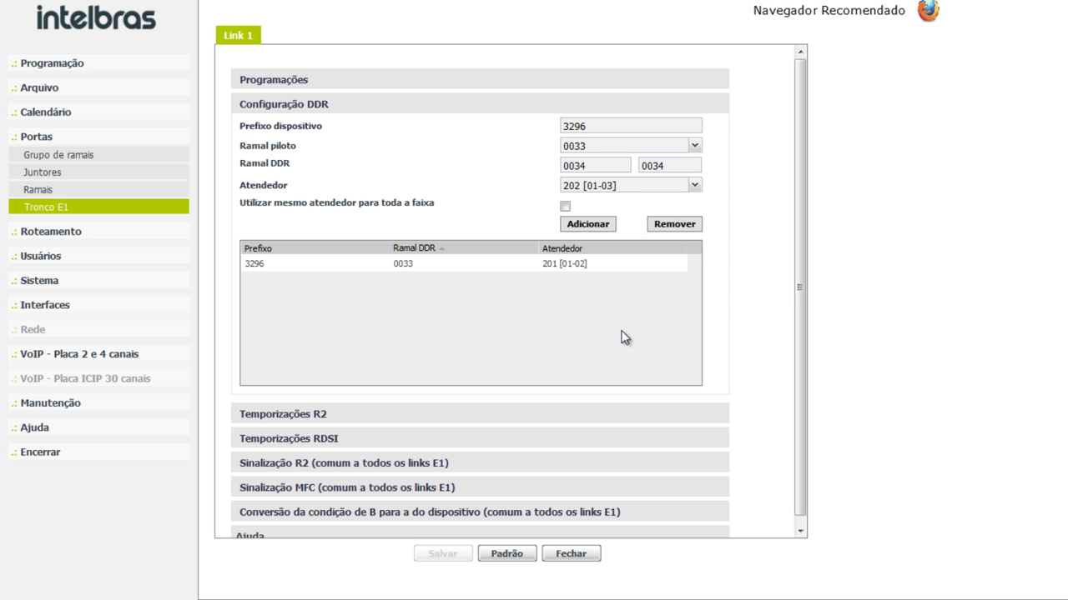
left_click(161, 66)
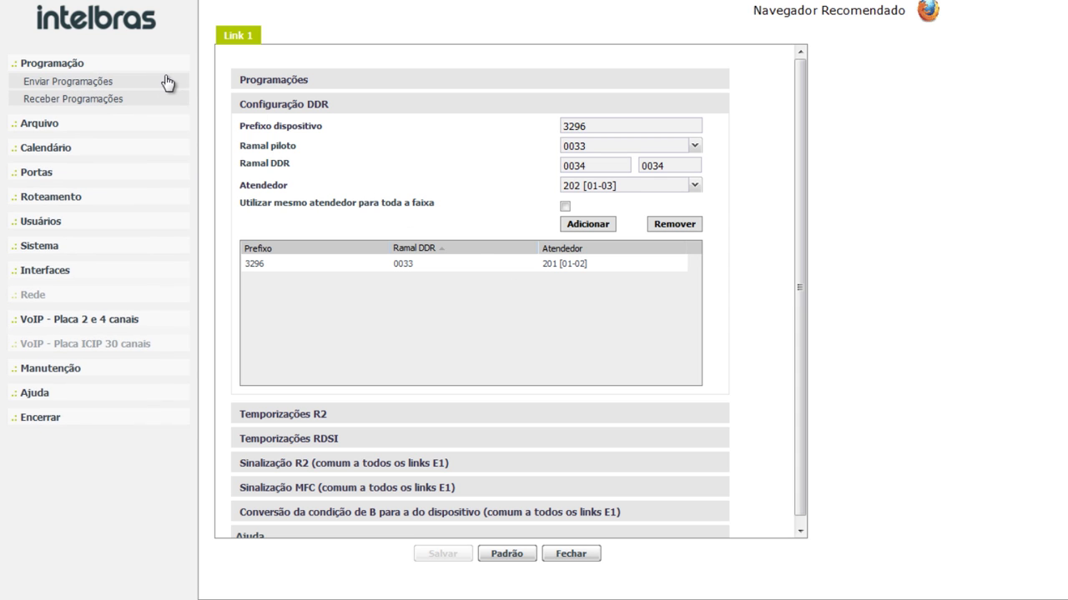
left_click(165, 82)
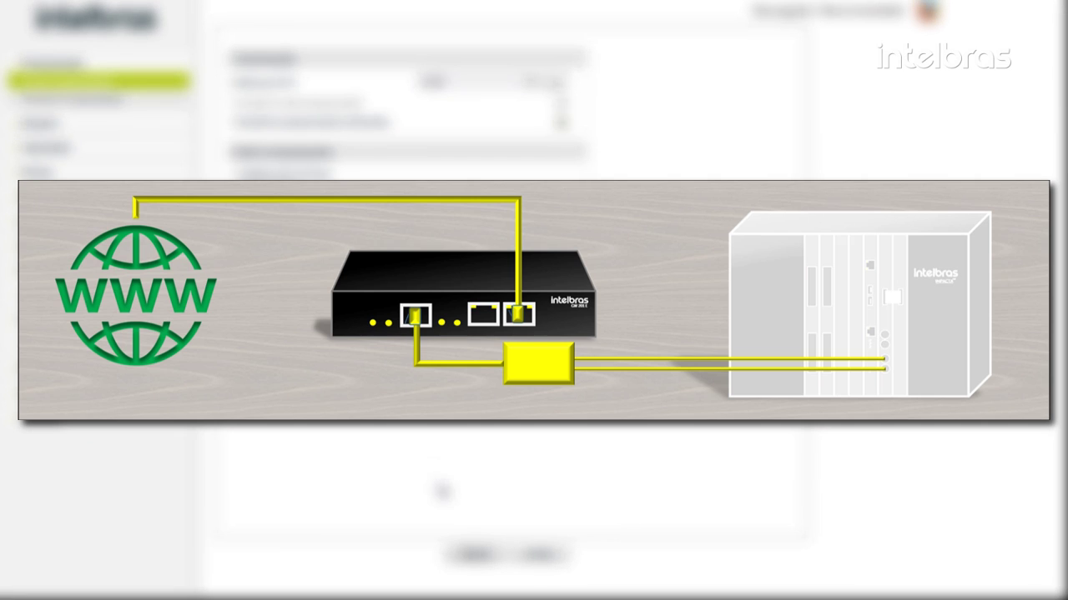